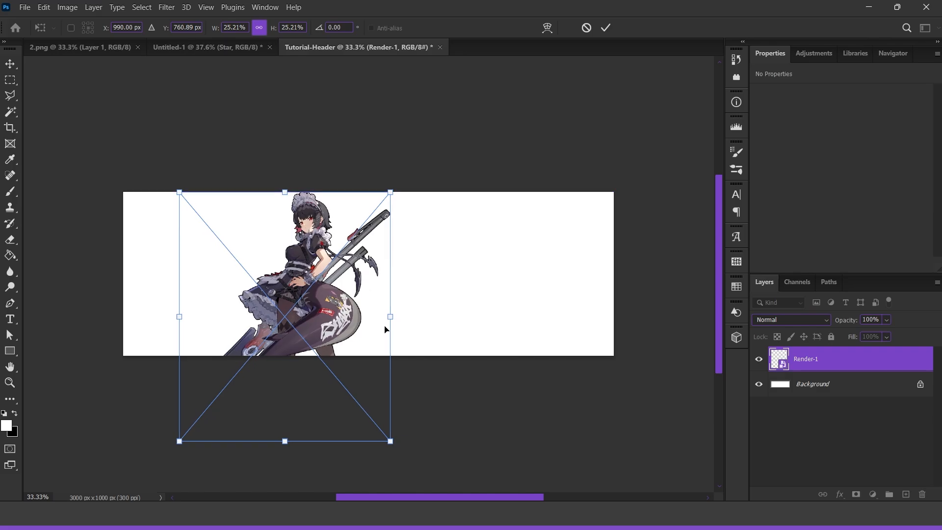
Step: Scale the Render-1 character up to about 34% and place it left of the canvas centre with its headdress at the upper edge
left_click_drag(390, 317, 429, 317)
left_click_drag(329, 307, 311, 329)
left_click_drag(412, 338, 446, 338)
left_click_drag(369, 310, 341, 332)
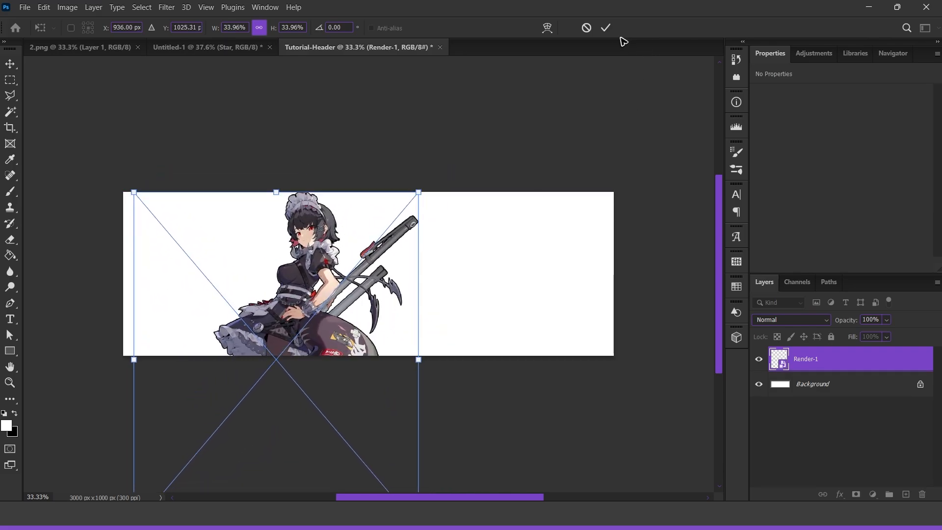
left_click(605, 28)
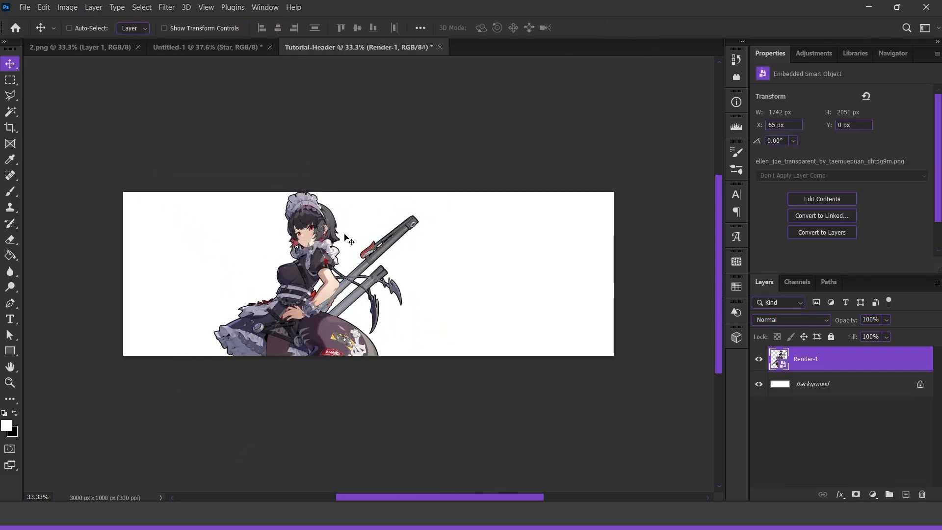
Step: Apply the Camera Raw Filter to Render-1 with increased Noise Reduction and strongly increased Color Noise Reduction
scroll(300, 236, "up", 8)
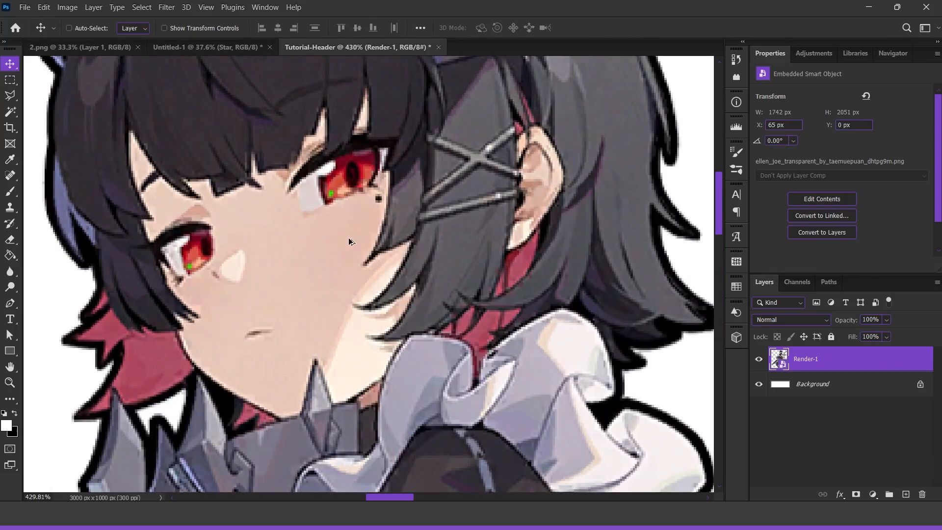
scroll(348, 238, "down", 8)
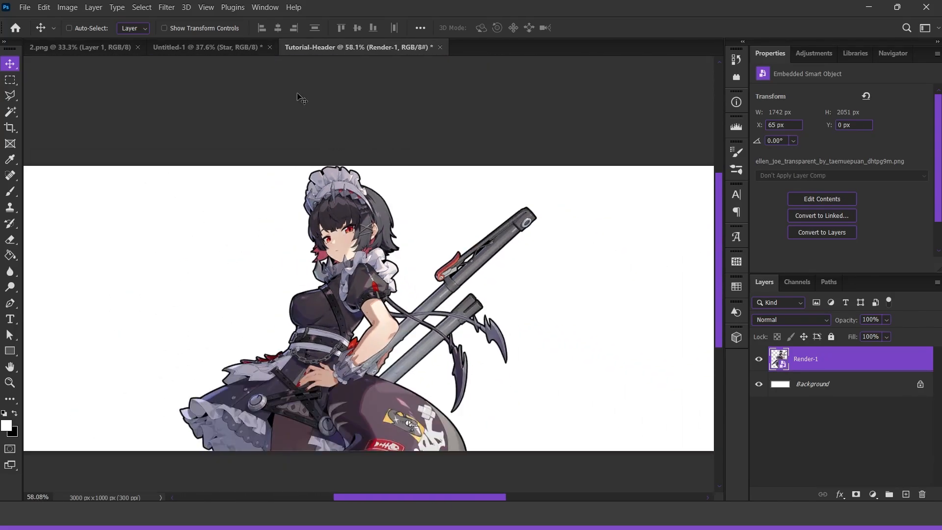
left_click(167, 7)
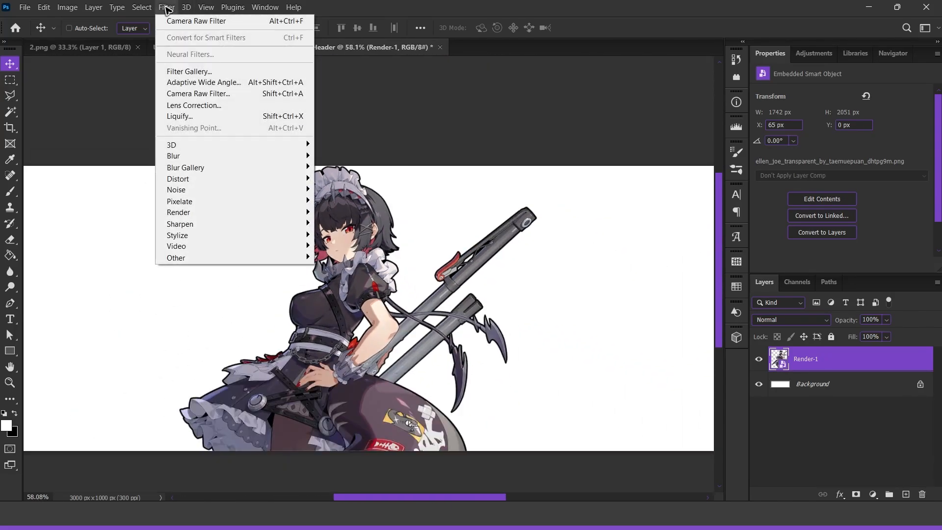
left_click(204, 94)
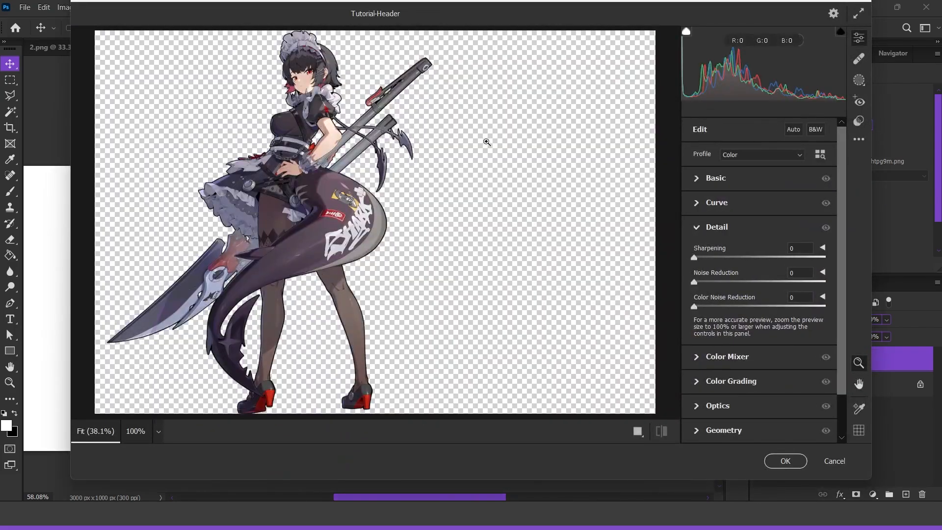
scroll(307, 83, "up", 8)
left_click_drag(307, 93, 417, 287)
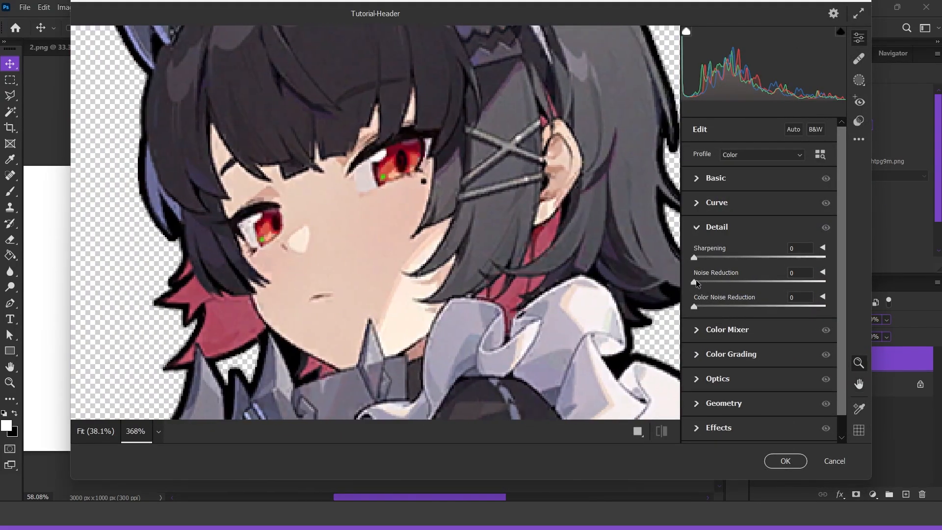
left_click_drag(755, 282, 751, 283)
left_click_drag(696, 306, 809, 308)
key("ctrl+0")
left_click(785, 461)
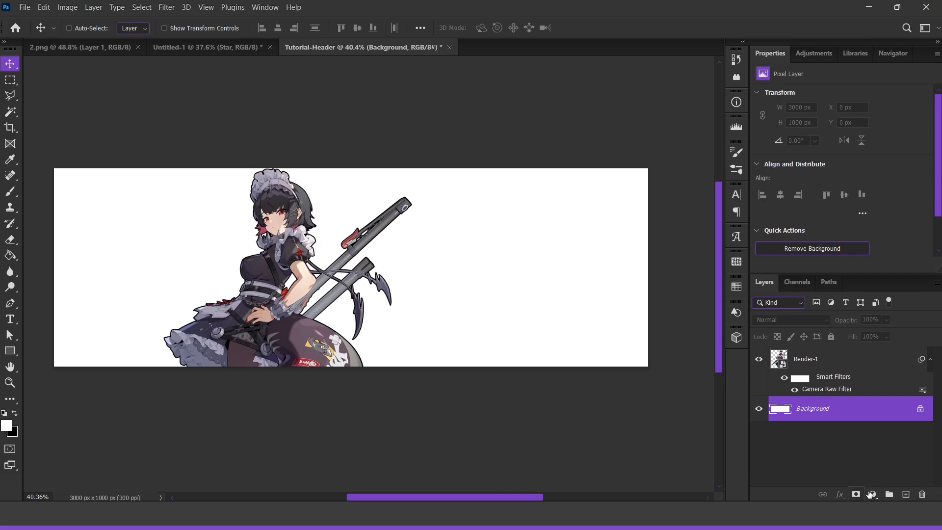
Step: Add a Solid Color fill layer with colour #fafafd directly above the Background layer
left_click(872, 494)
left_click(851, 276)
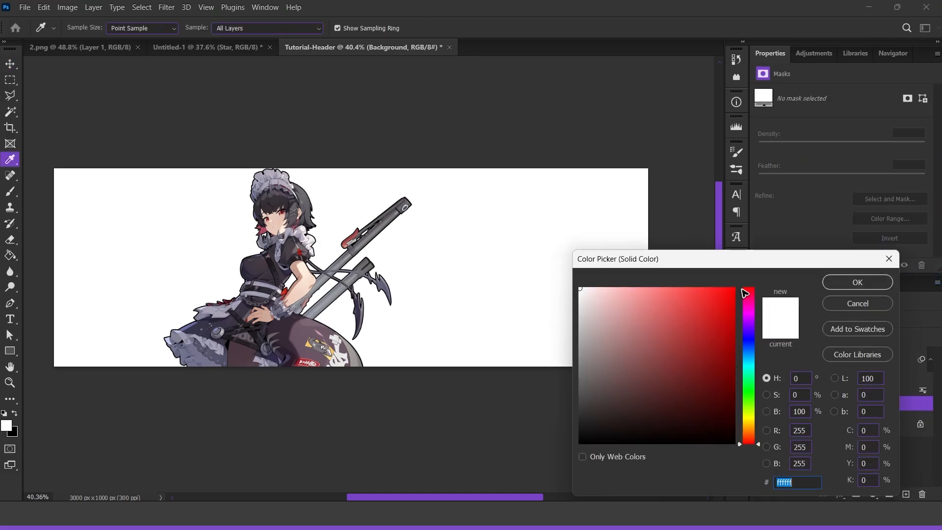
type("fafafd")
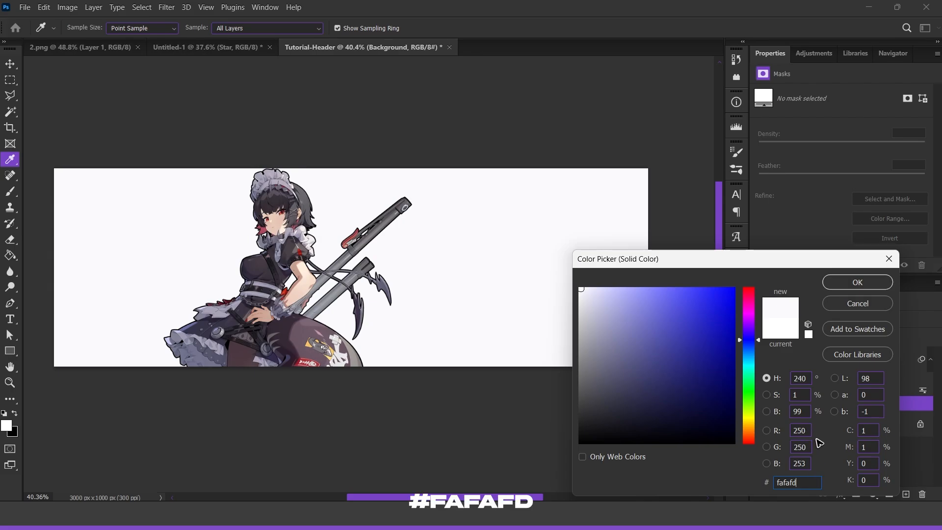
key("Return")
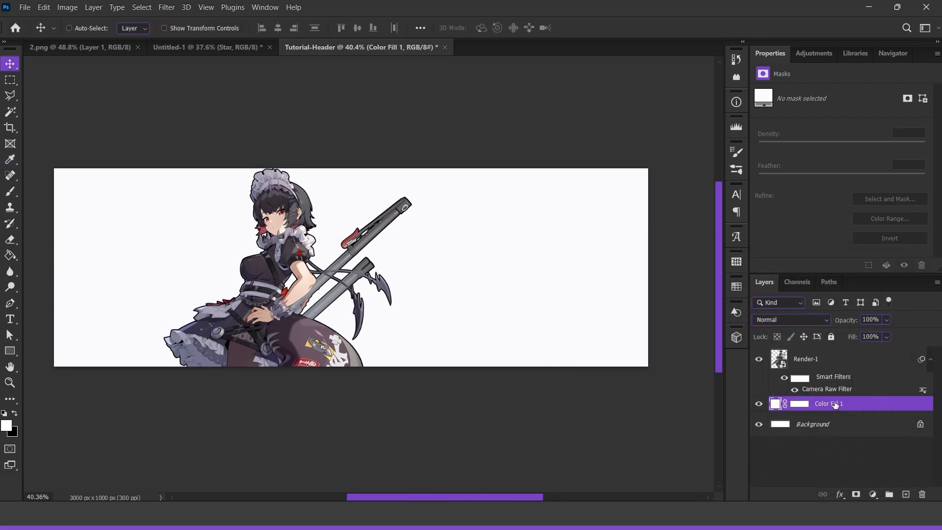
Step: Rename the colour fill layer as BG and delete its layer mask
key("Return")
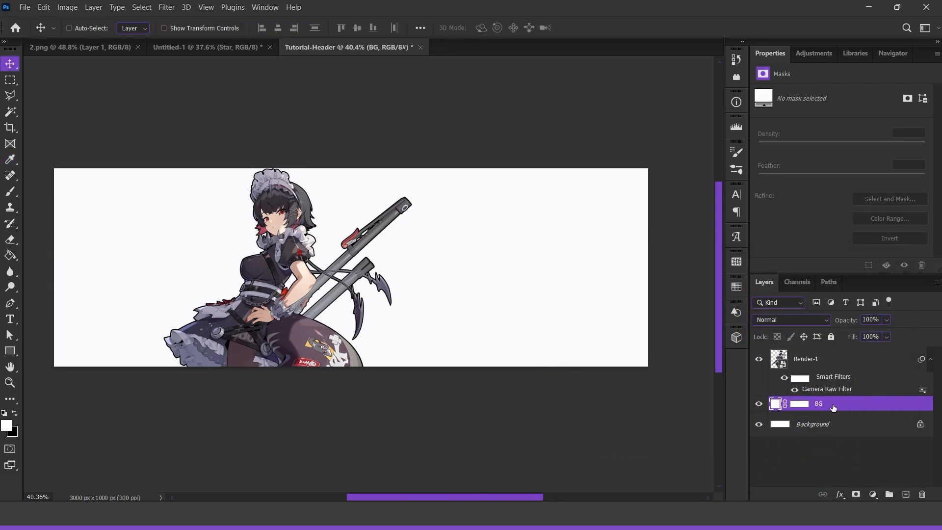
left_click(805, 405)
key("Delete")
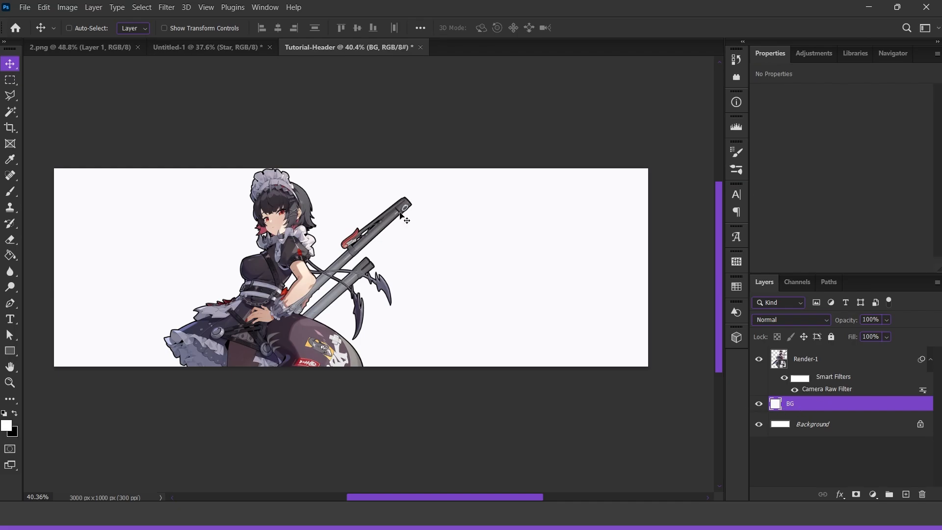
Step: Select everything right of a near-vertical line through the character's middle with the Polygonal Lasso tool
left_click(10, 95)
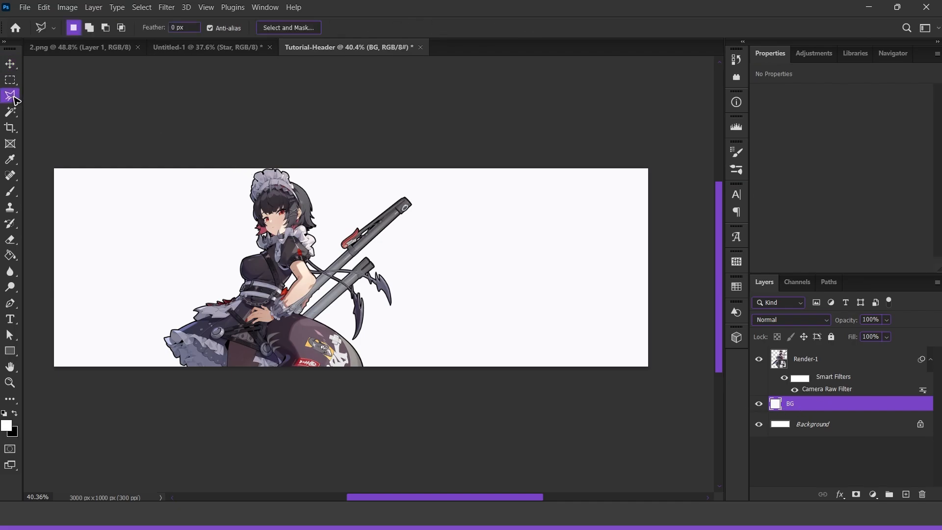
right_click(15, 95)
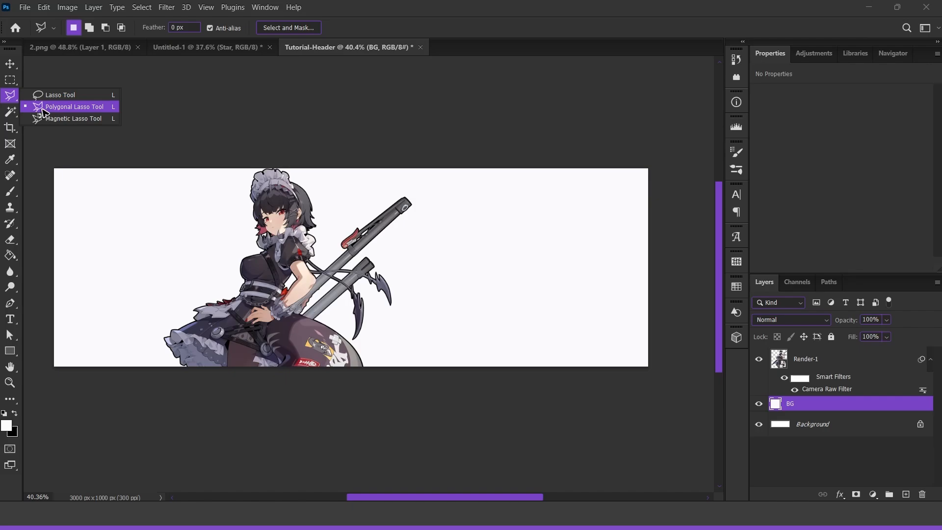
left_click(58, 108)
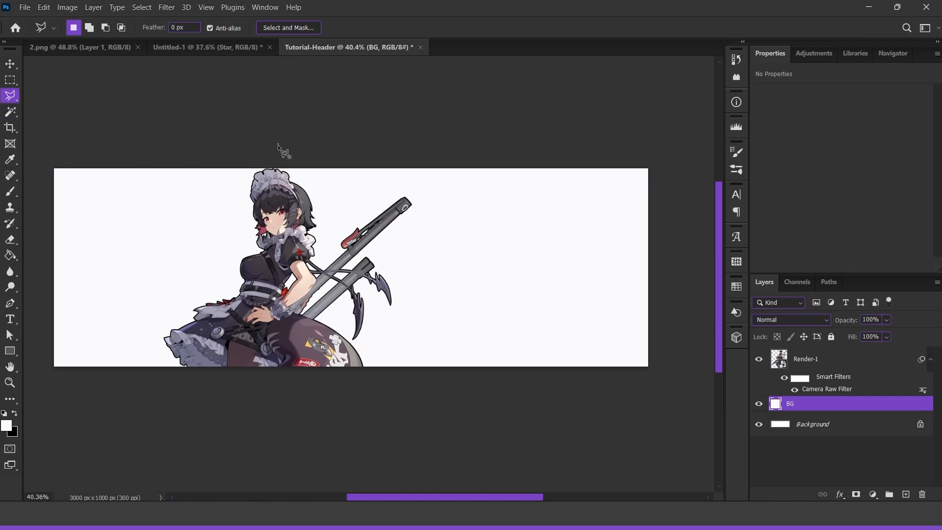
left_click(268, 339)
left_click(299, 419)
left_click(574, 421)
left_click(699, 391)
left_click(672, 126)
left_click(612, 111)
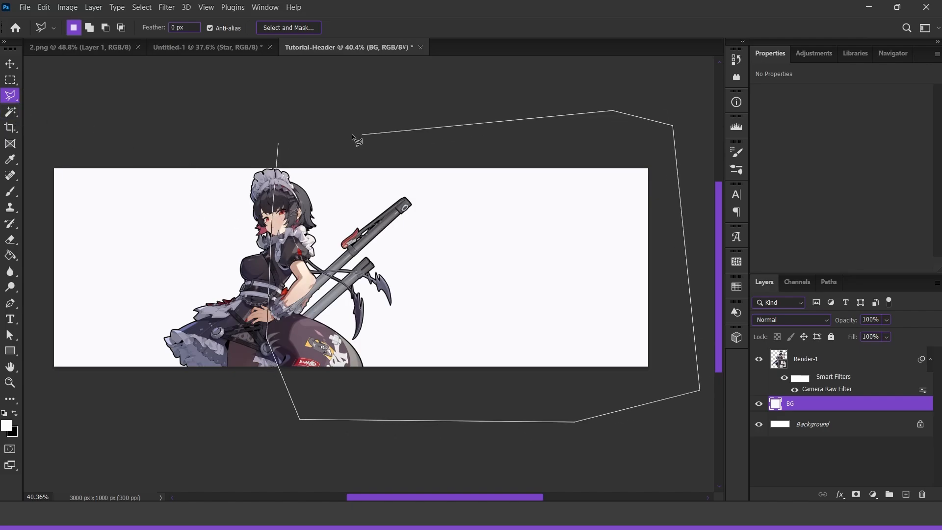
left_click(277, 146)
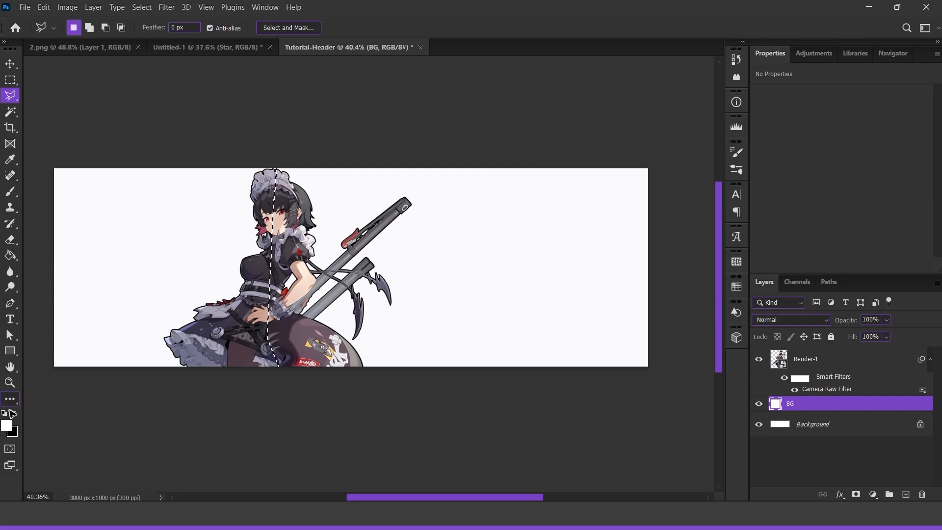
Step: Set the foreground colour to #110e10 and fill the selection with it on a new layer above BG
left_click(7, 426)
type("110e10")
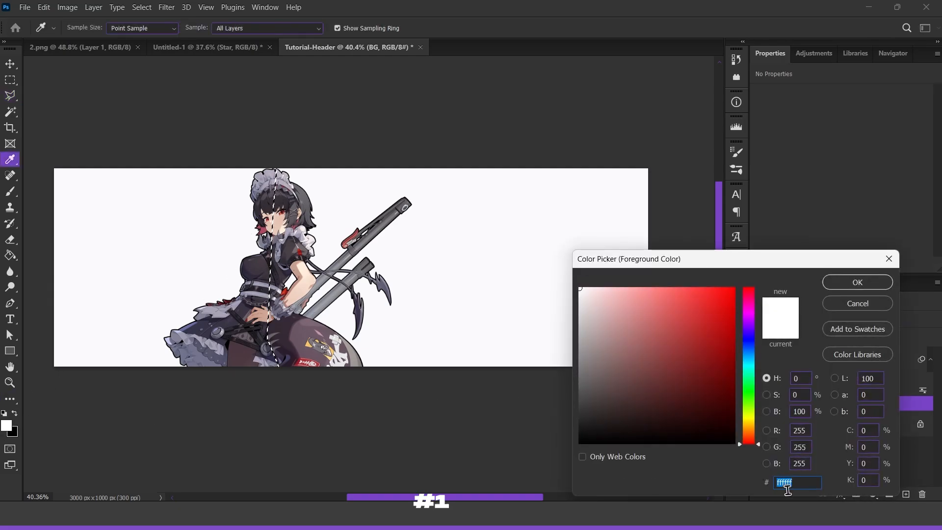
left_click(858, 281)
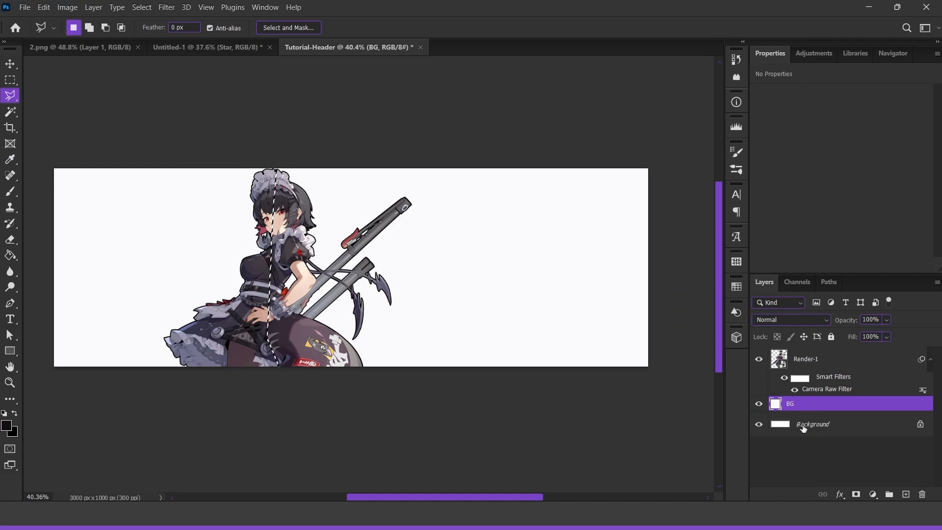
key("alt")
left_click(906, 494)
key("alt+BackSpace")
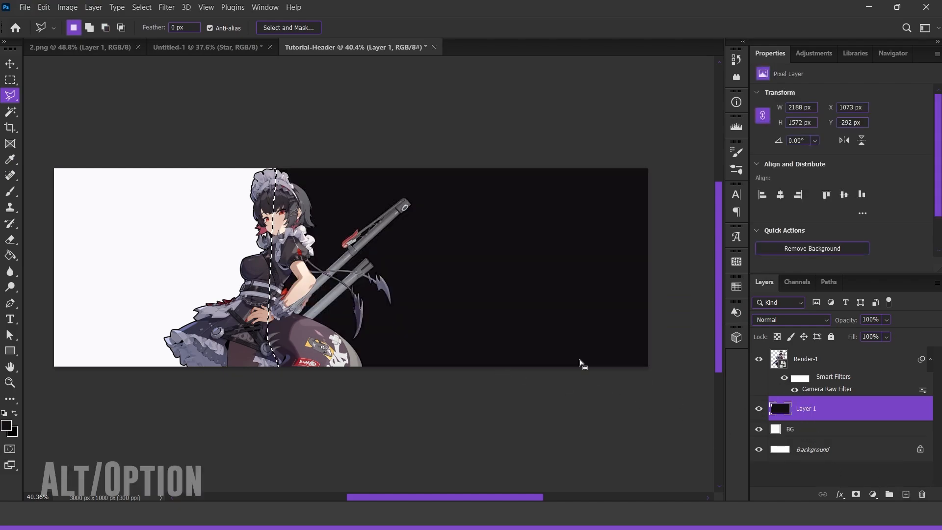
Step: Rename the new dark layer as Right Side
double_click(815, 413)
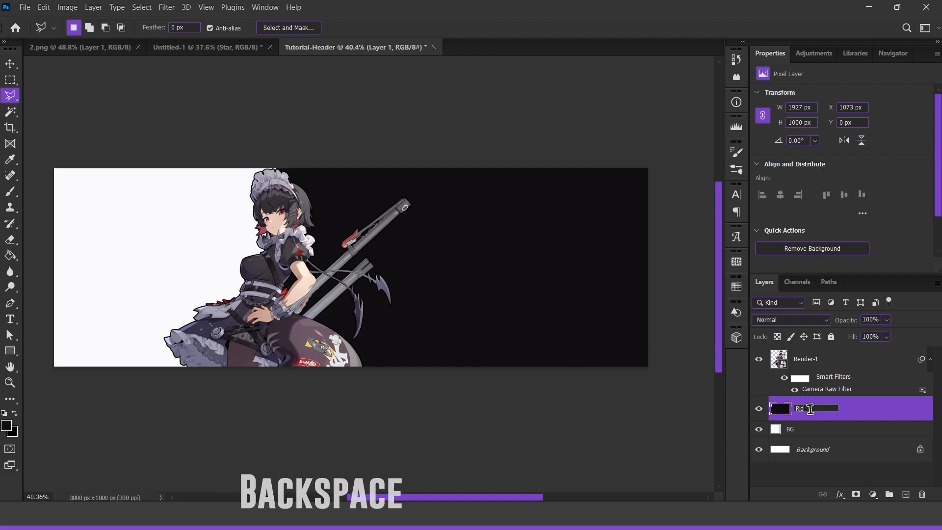
type("Right Side")
key("Return")
Step: Add the text "Anxiety." over the character on a type layer above Render-1
left_click(813, 362)
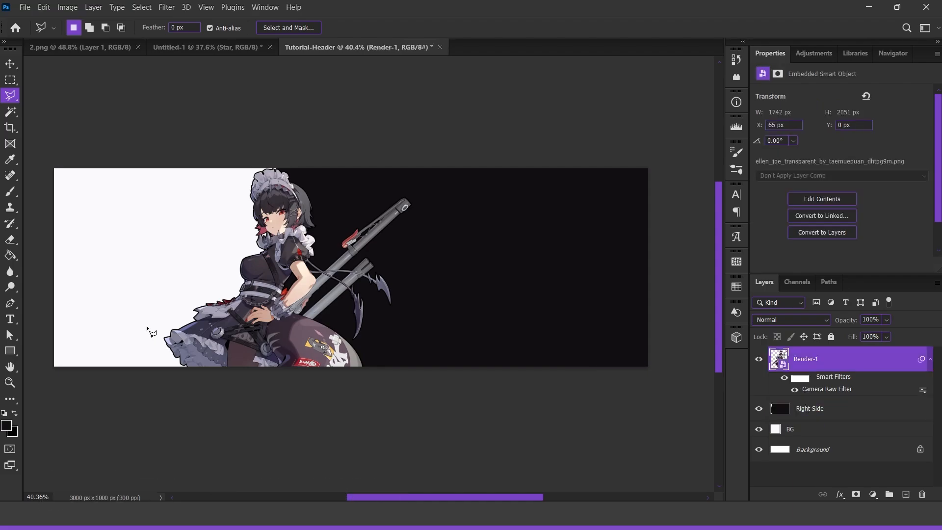
left_click(11, 319)
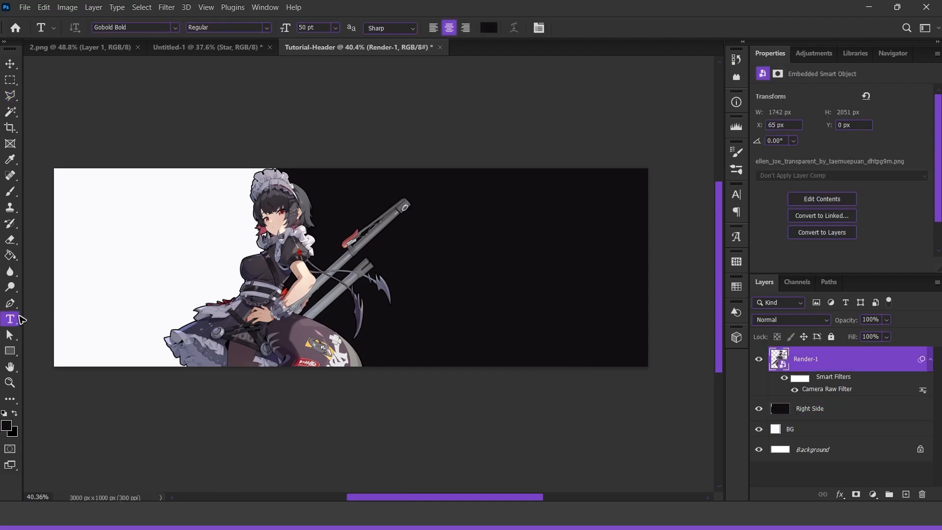
left_click(299, 262)
type("ANXIETY")
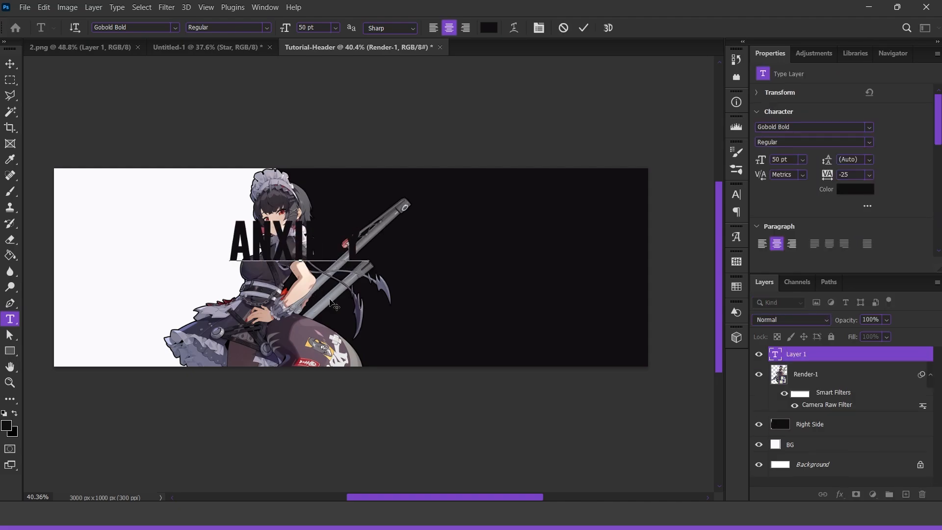
Step: Change the colour of the whole Anxiety. text to #fafafd and commit the text
key("ctrl+a")
left_click(489, 28)
type("fafafd")
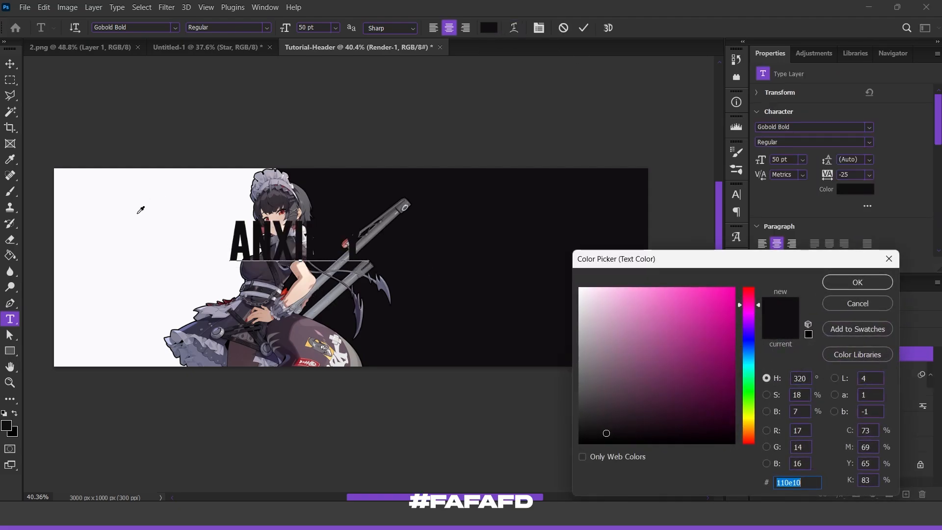
left_click(854, 281)
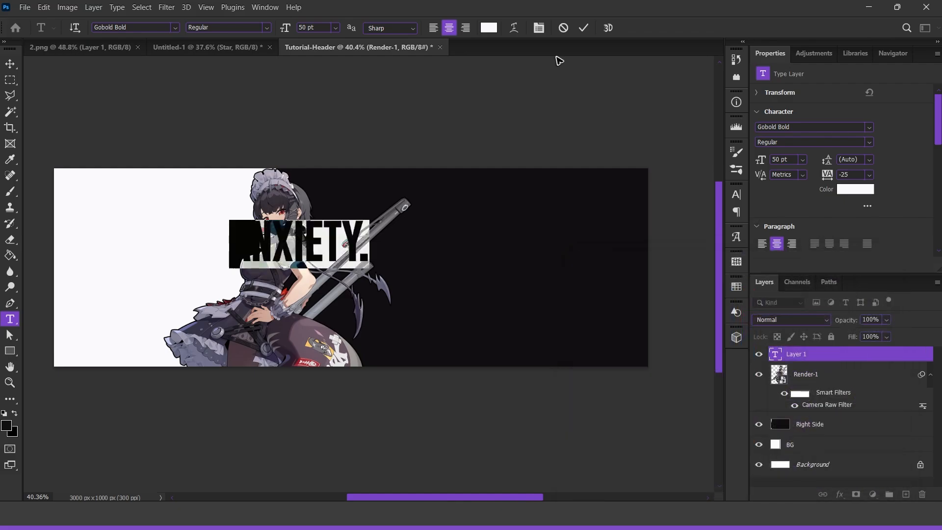
left_click(583, 28)
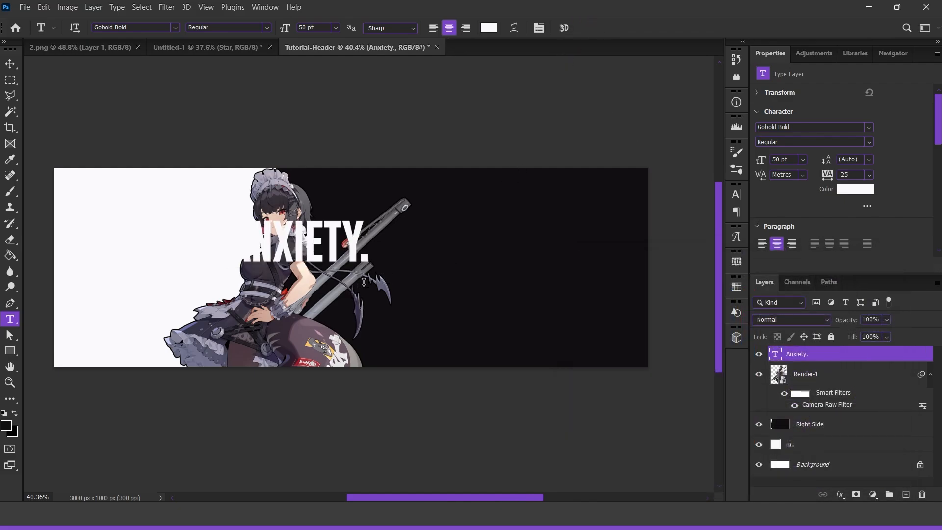
Step: Centre the Anxiety. text vertically on the canvas and shift it right across the character's arm and the weapon shafts
key("ctrl+a")
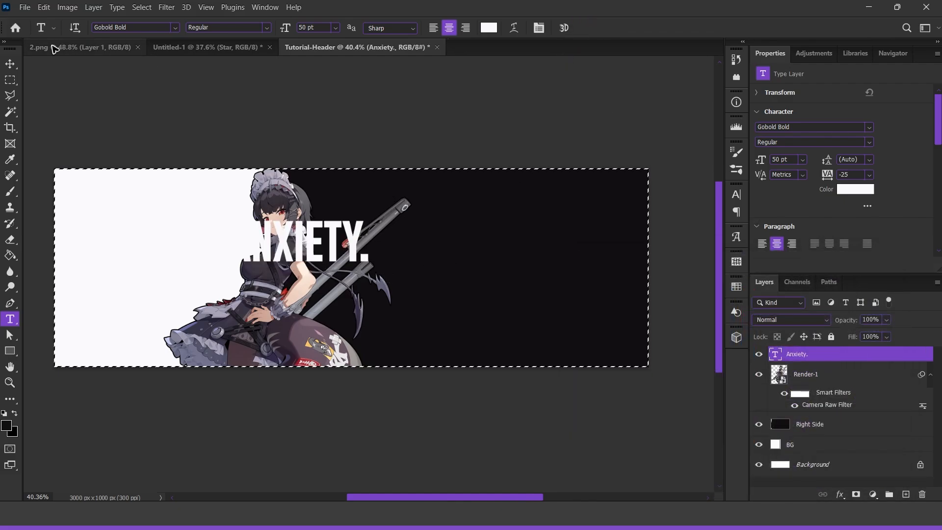
left_click(11, 64)
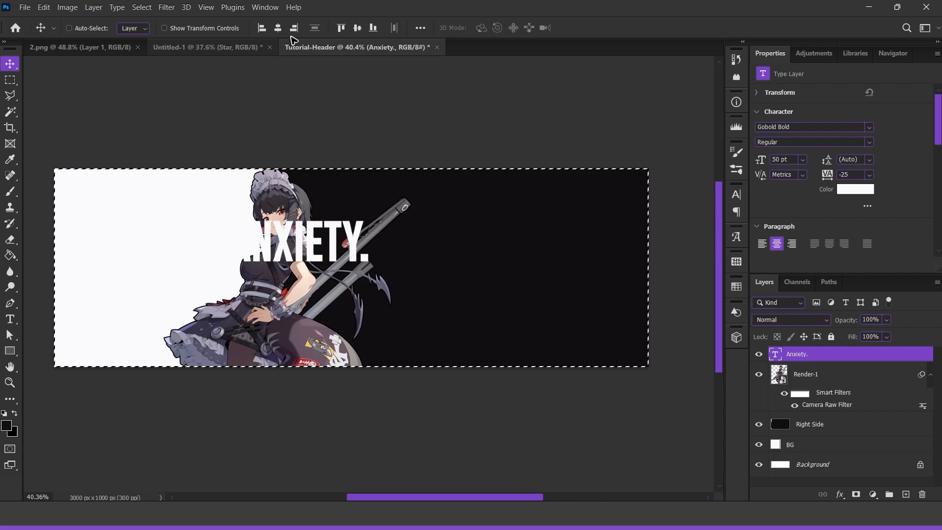
left_click(357, 28)
key("ctrl+d")
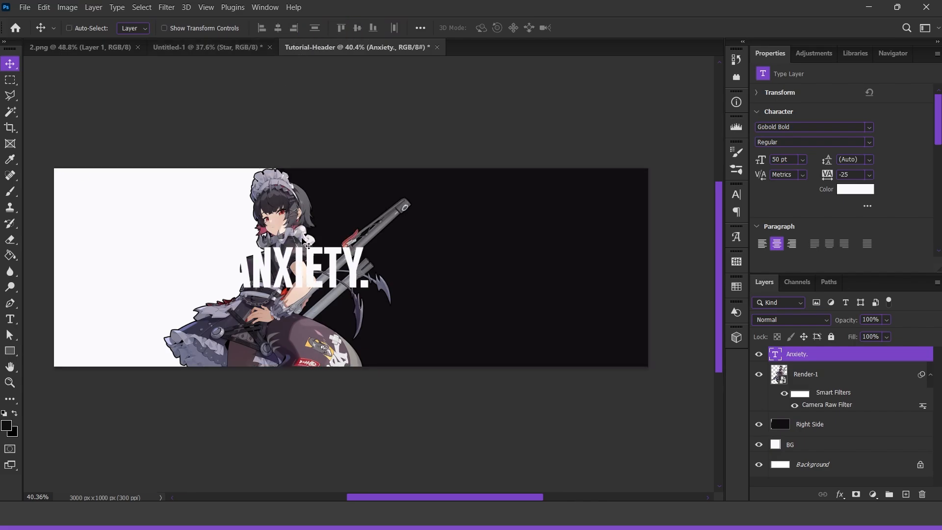
left_click_drag(272, 276, 327, 272)
Step: Duplicate the Anxiety. text layer and place the copy between Render-1 and Right Side in the layer stack
scroll(254, 275, "up", 6)
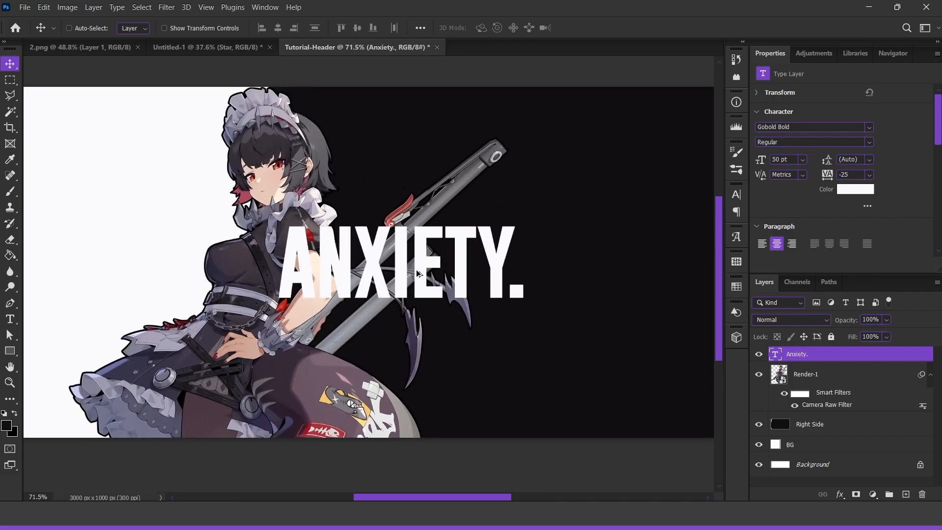
scroll(409, 275, "down", 2)
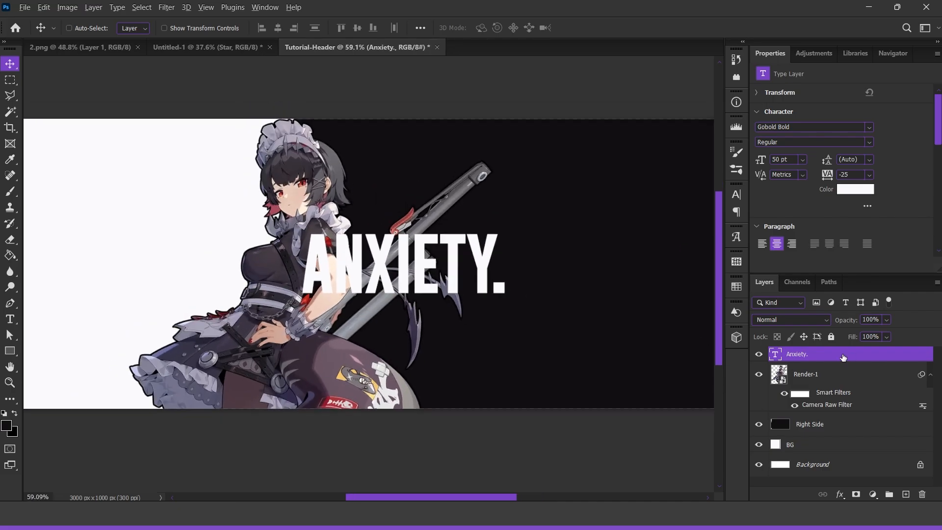
left_click_drag(843, 357, 829, 378)
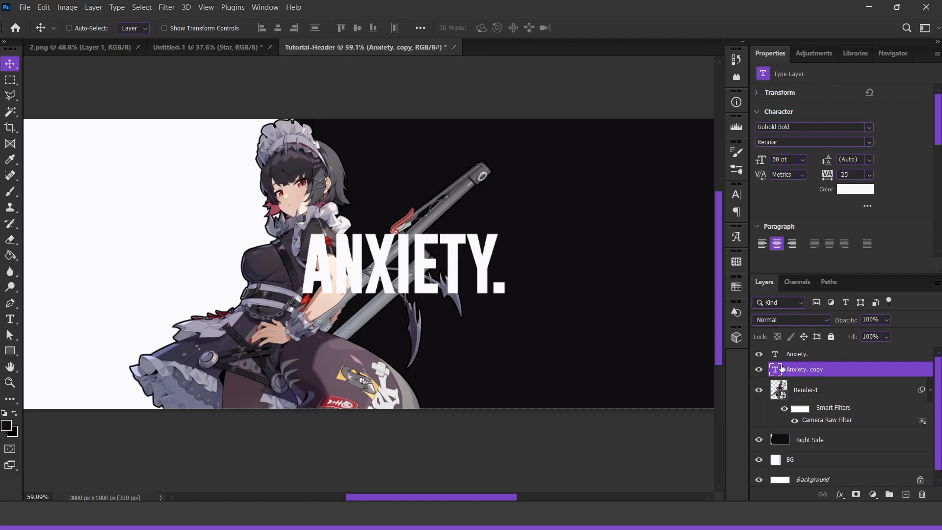
scroll(526, 351, "down", 1)
left_click_drag(868, 376, 860, 427)
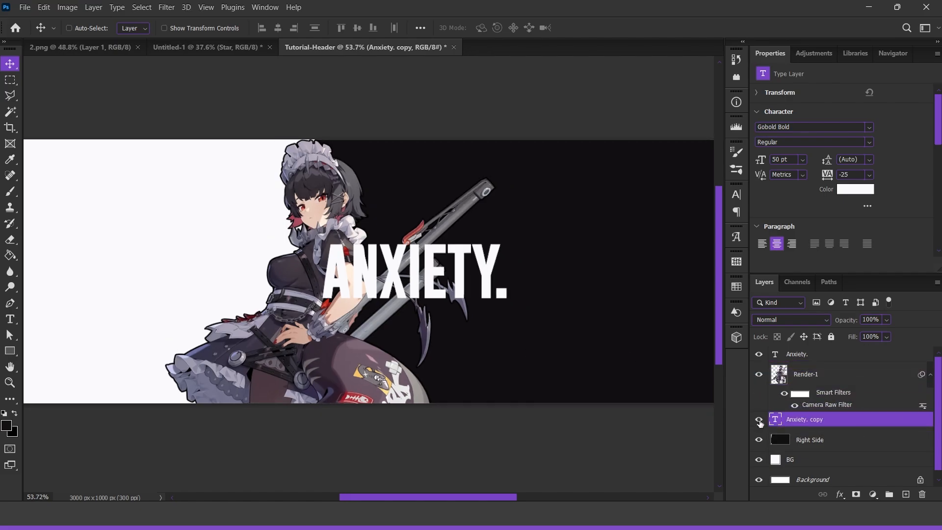
Step: Replace the duplicated Anxiety. text with JOE and move it onto the white area beside the character
double_click(779, 421)
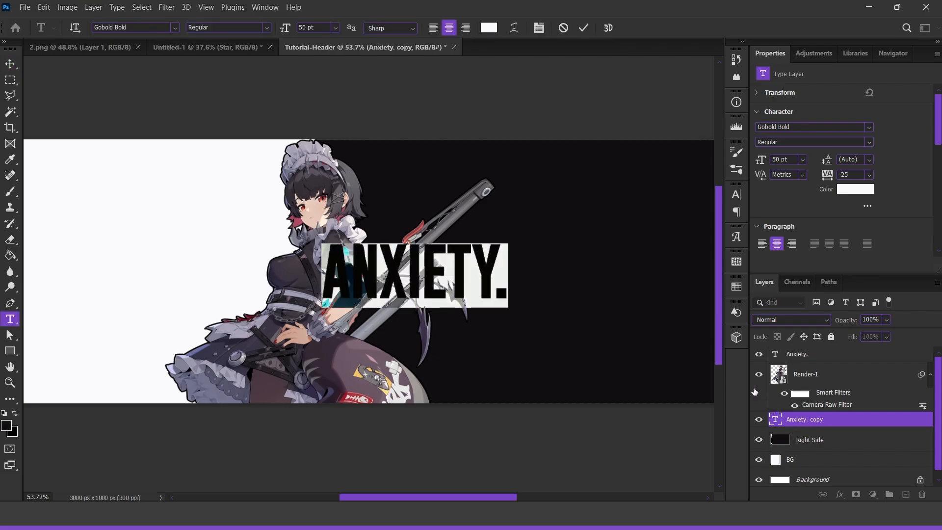
type("JOE")
key("ctrl+Return")
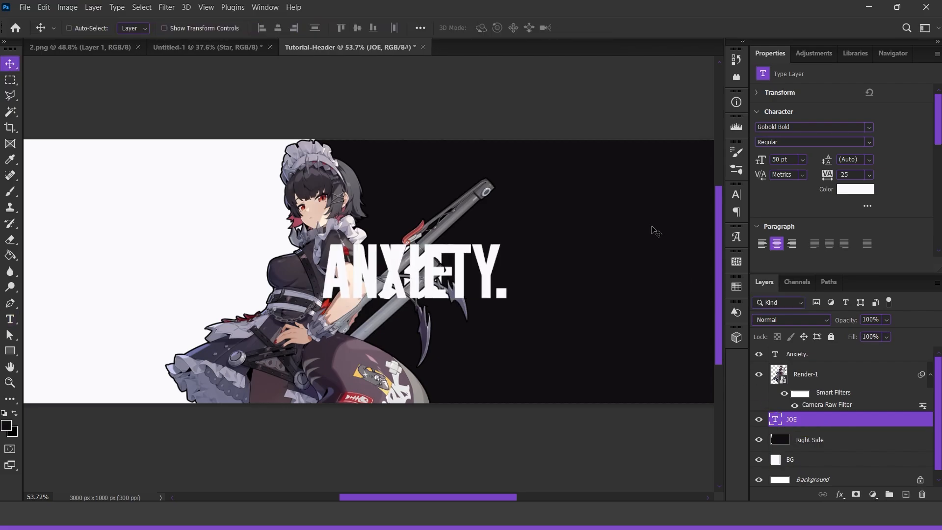
left_click_drag(414, 283, 230, 290)
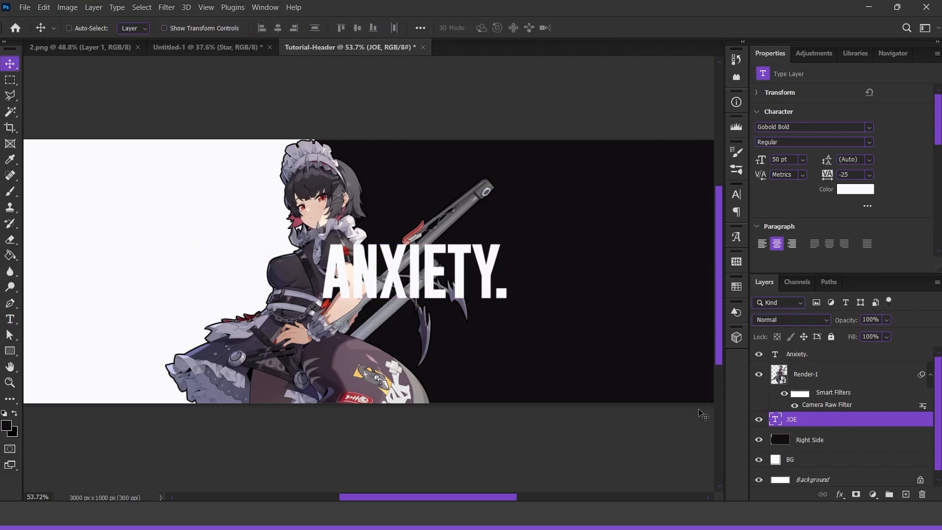
Step: Change the colour of the JOE text to blue #005af8
left_click(860, 190)
type("005af8")
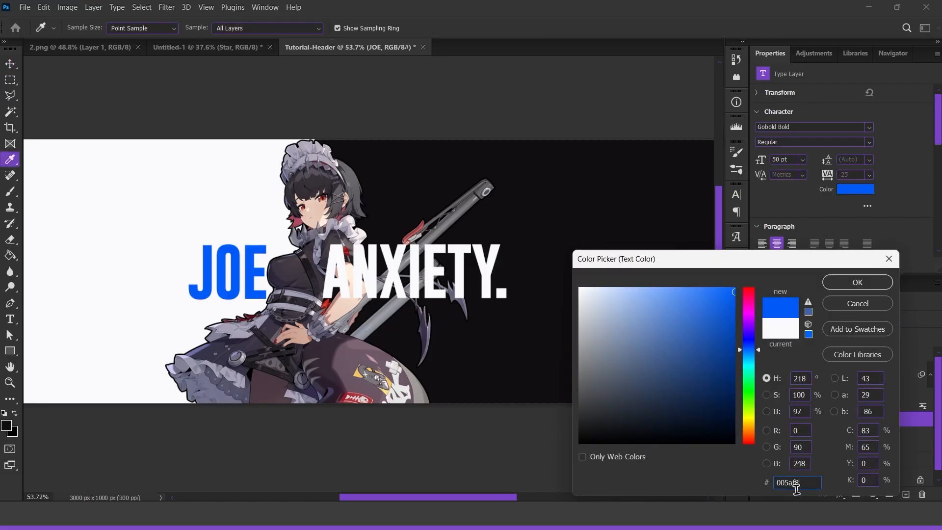
left_click_drag(804, 485, 755, 485)
left_click(845, 284)
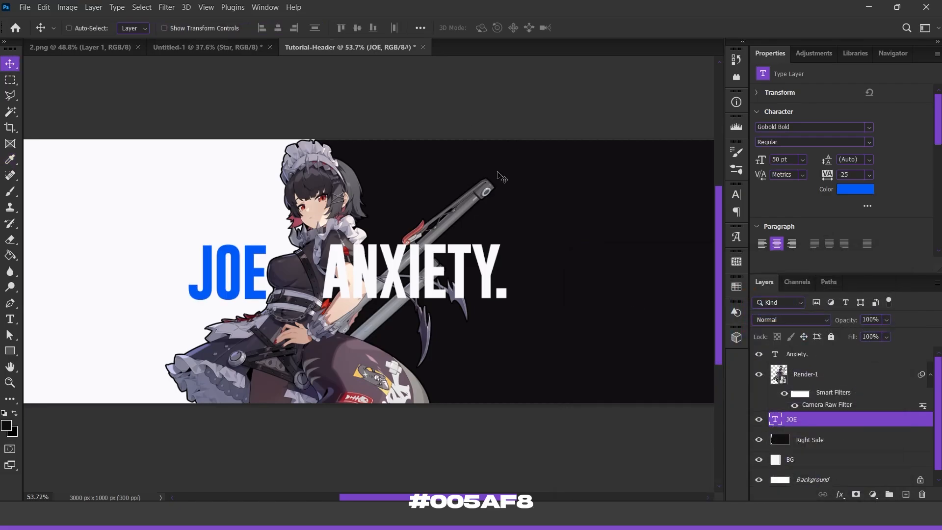
Step: Enlarge the JOE text to about 101.6 pt and position it partly behind the character on the white side
key("ctrl+t")
left_click_drag(270, 275, 319, 281)
left_click_drag(252, 288, 231, 286)
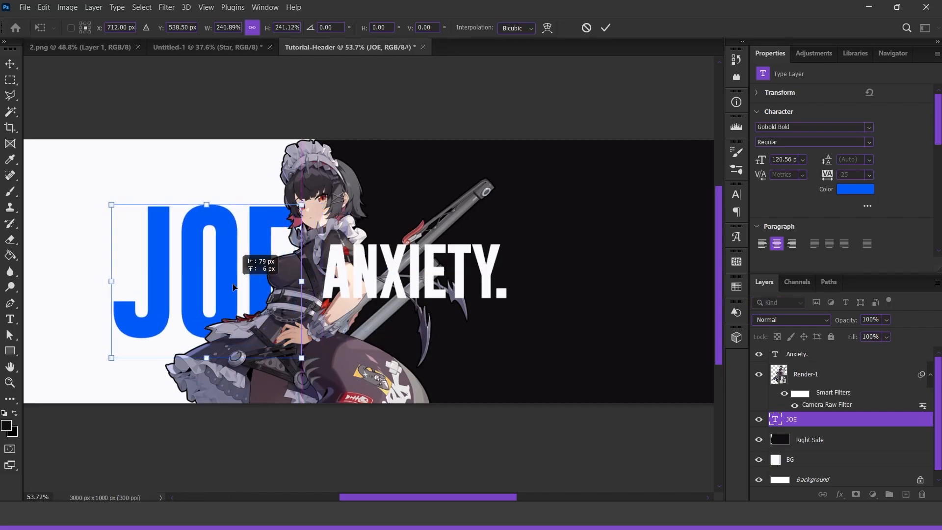
left_click_drag(299, 282, 244, 287)
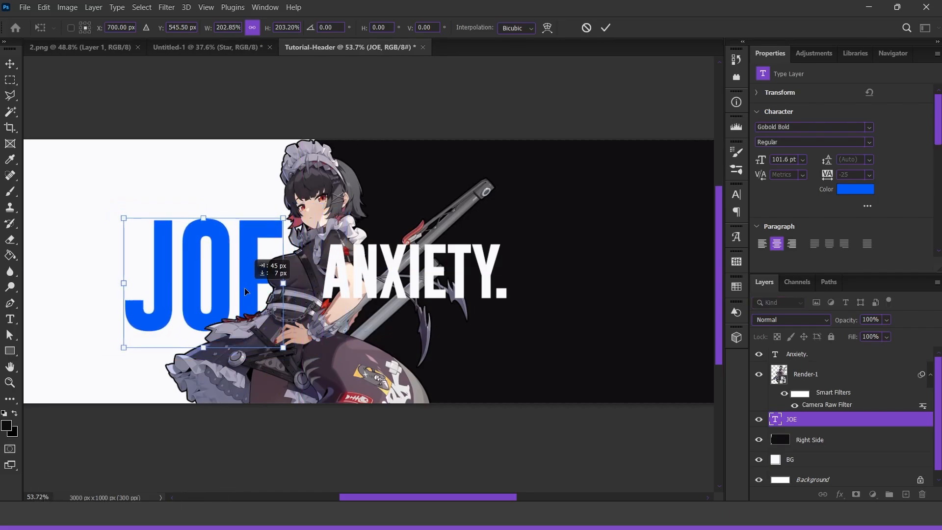
left_click(605, 28)
Step: Centre the JOE text vertically on the canvas and shift it slightly right, further behind the character
key("ctrl+a")
left_click(359, 29)
key("ctrl+d")
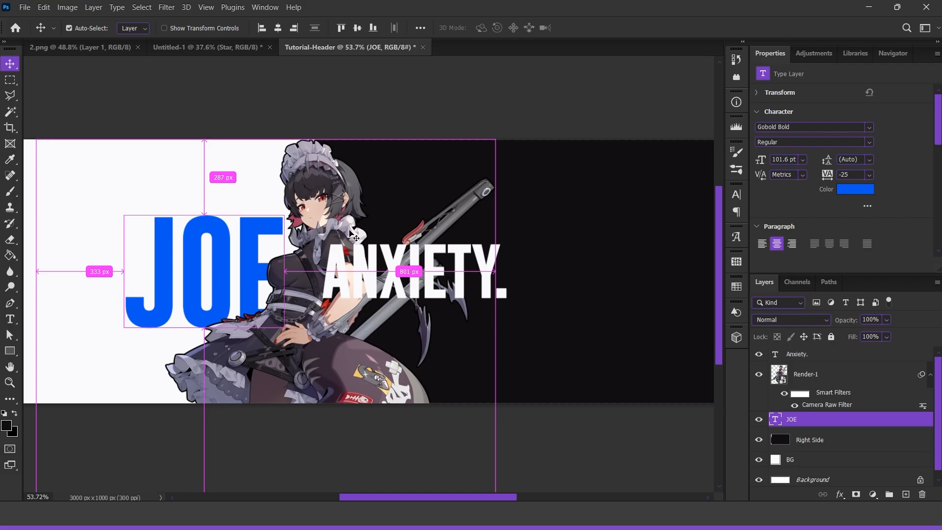
scroll(330, 273, "down", 2)
left_click_drag(250, 264, 268, 262)
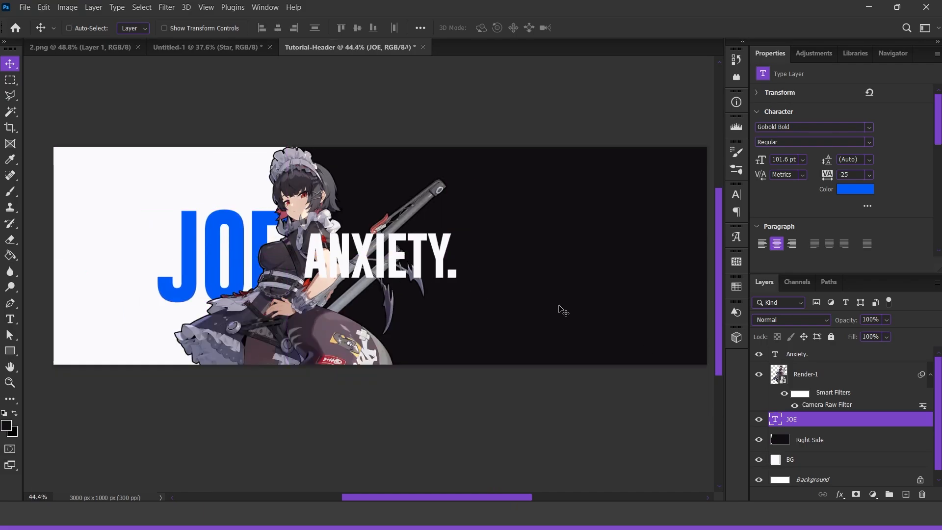
Step: Duplicate the JOE text layer, place the copy between Anxiety. and Render-1, and recolour it red #d52525
key("ctrl+j")
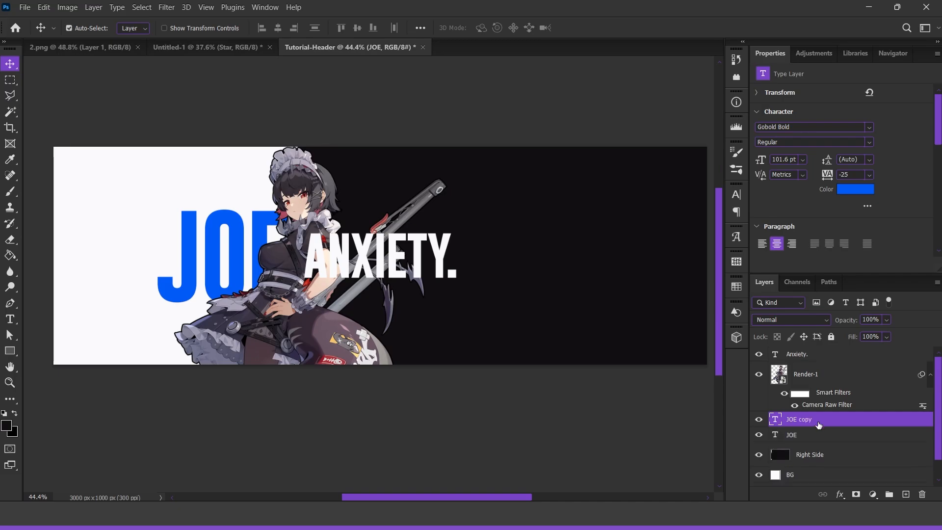
left_click_drag(829, 422, 806, 405)
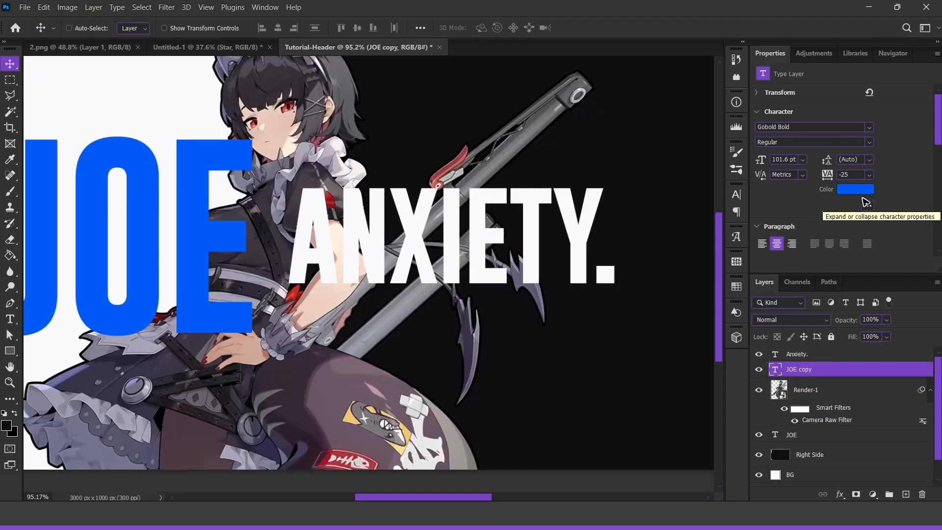
left_click(854, 189)
left_click(296, 290)
left_click(295, 291)
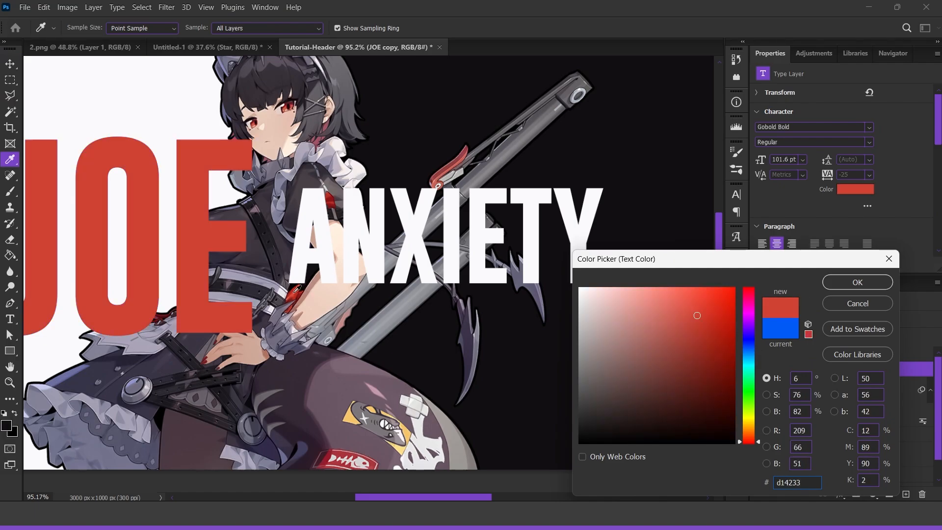
left_click(295, 292)
left_click(296, 291)
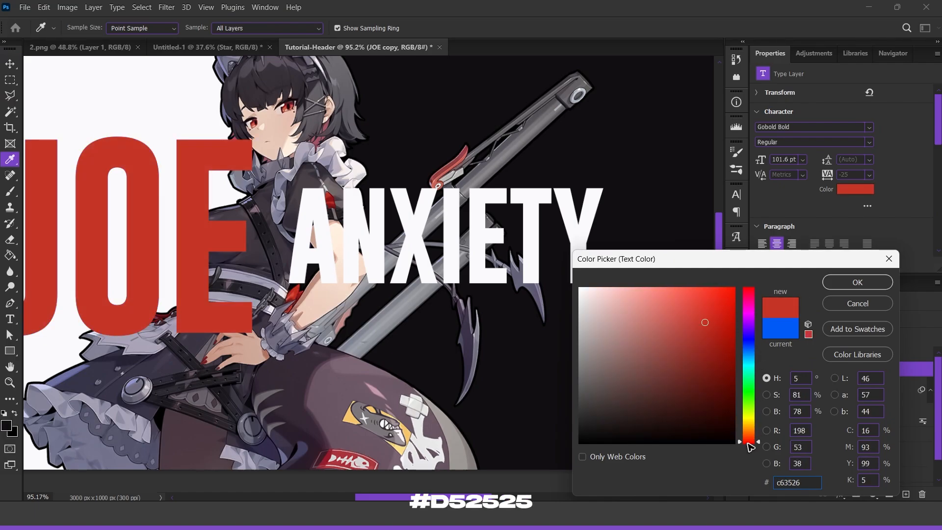
left_click(748, 443)
left_click(708, 313)
left_click(827, 288)
key("v")
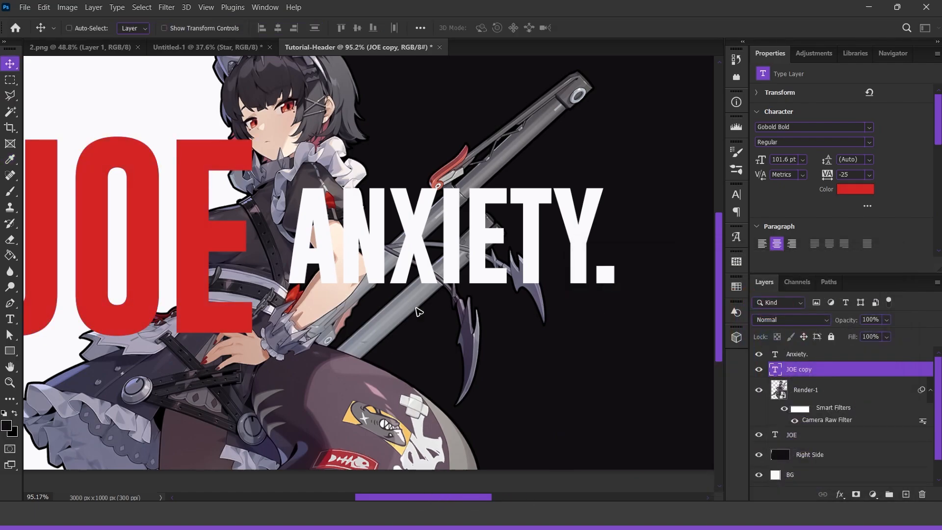
Step: Replace the red JOE copy's text with Shark and set its font to Boomboyah Regular
scroll(294, 279, "down", 2)
double_click(774, 370)
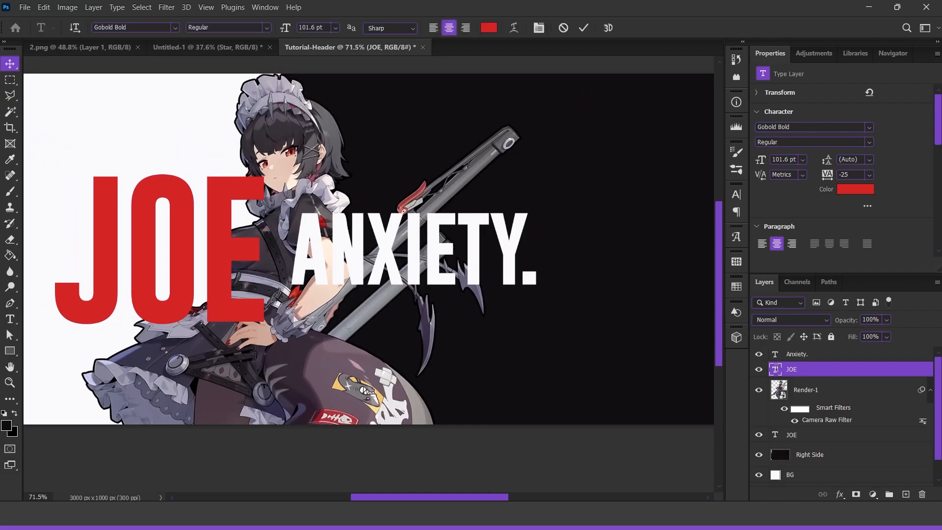
type("SHARK")
key("ctrl+Return")
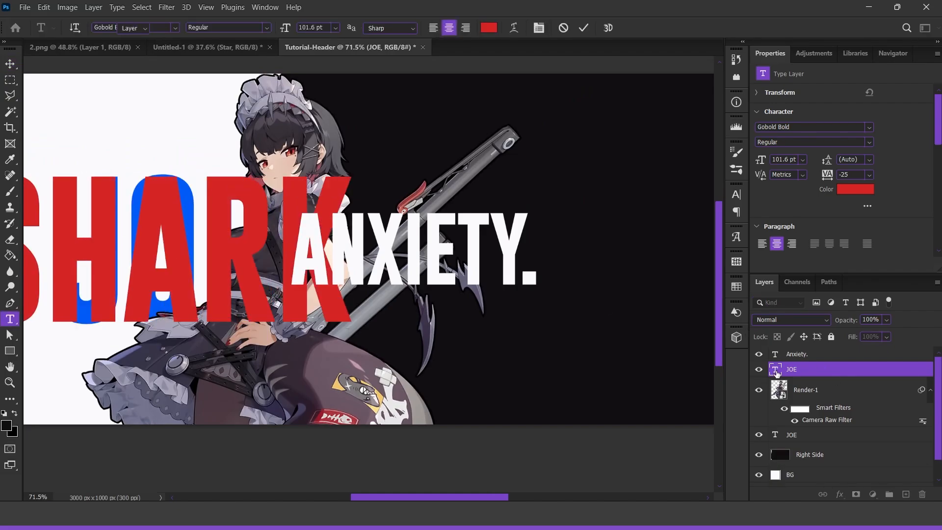
type("vboom")
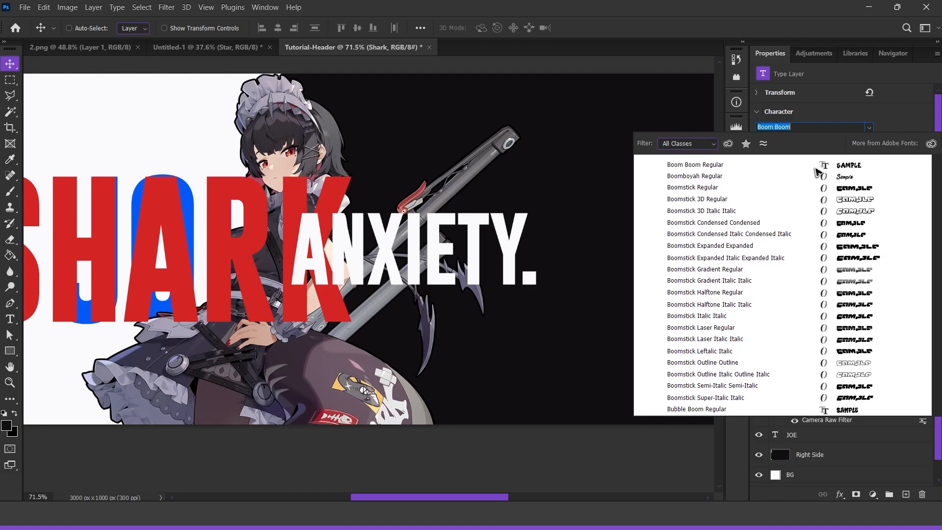
left_click(829, 178)
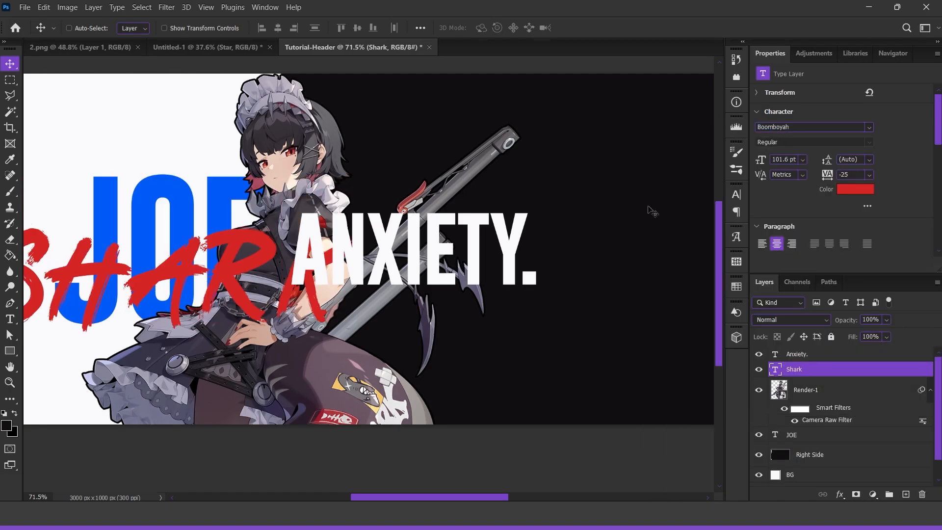
Step: Place the Shark text behind Anxiety., vertically centred on the canvas, at a font size of 76 pt
left_click_drag(240, 344, 510, 343)
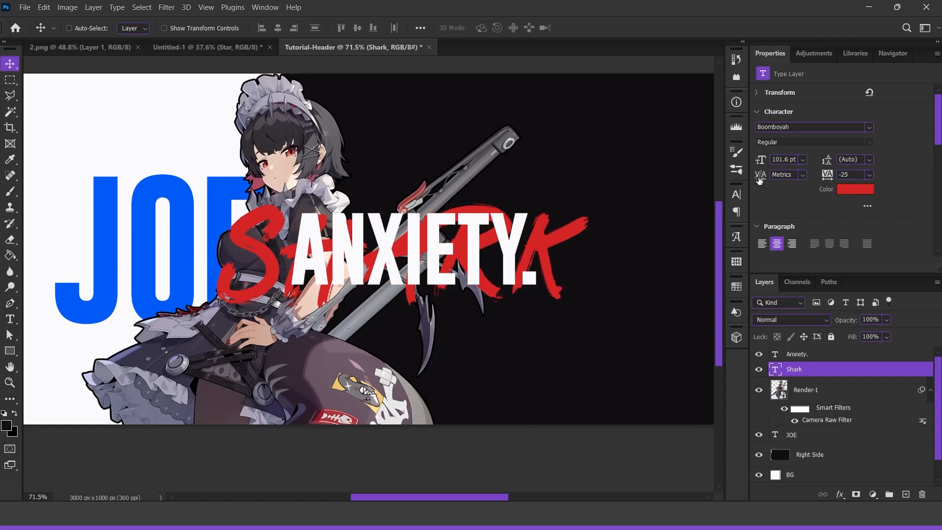
left_click_drag(759, 160, 750, 163)
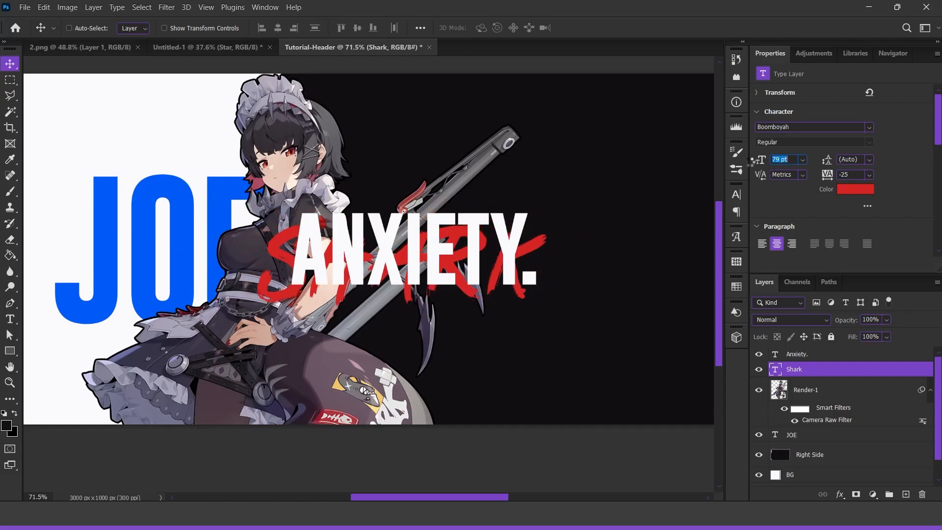
key("ctrl+a")
left_click(357, 28)
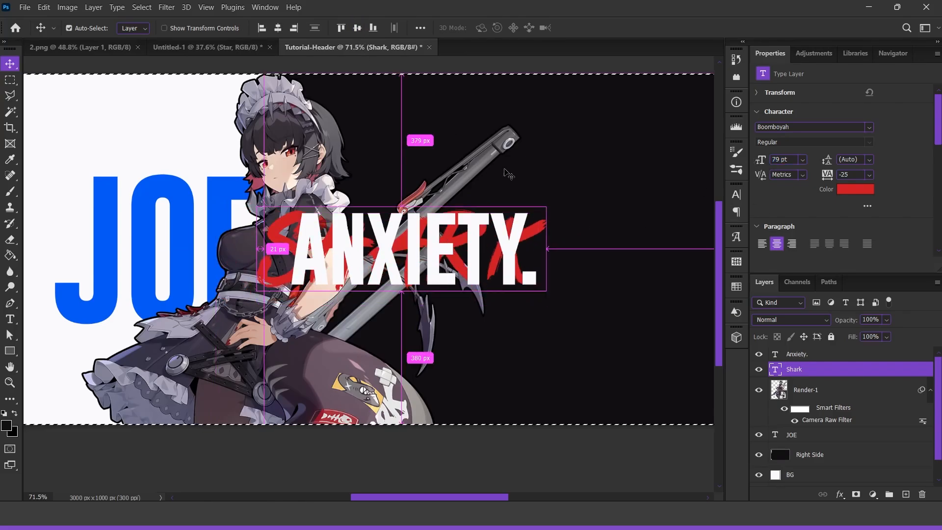
key("ctrl+d")
left_click_drag(765, 162, 763, 161)
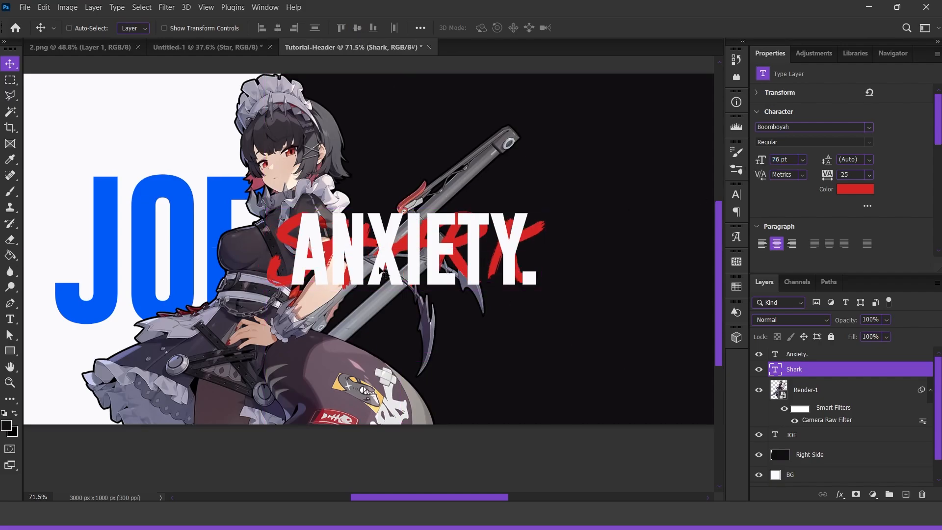
Step: Apply a black Multiply drop shadow to the Anxiety. layer with 41% opacity and 43 px size
left_click(857, 356)
double_click(867, 358)
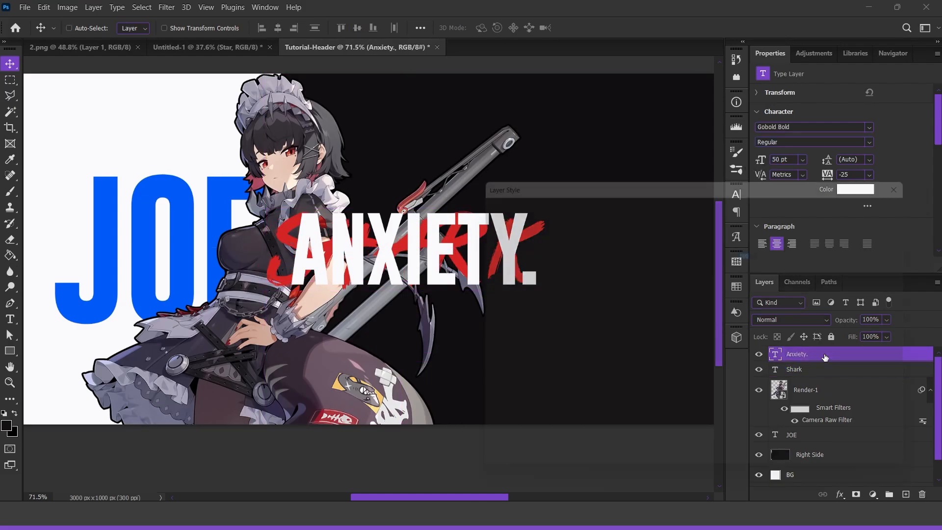
left_click(505, 438)
left_click_drag(662, 174, 744, 132)
mouse_move(730, 214)
left_mouse_down()
mouse_move(709, 214)
mouse_move(722, 214)
left_mouse_up()
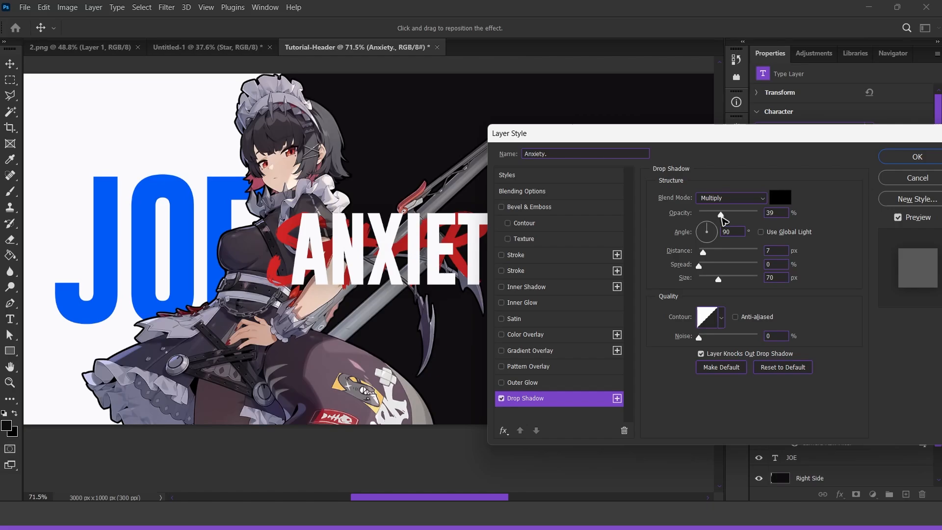
left_click_drag(711, 280, 707, 279)
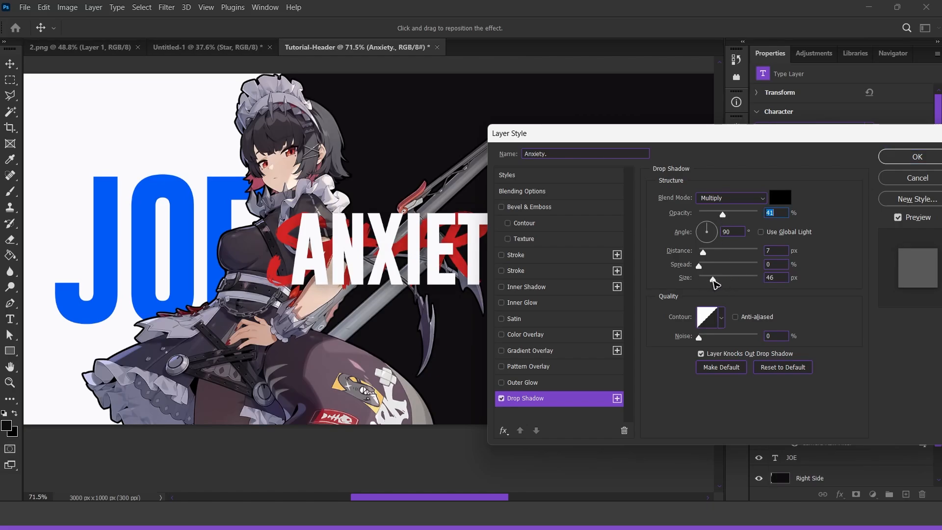
left_click_drag(731, 142, 601, 141)
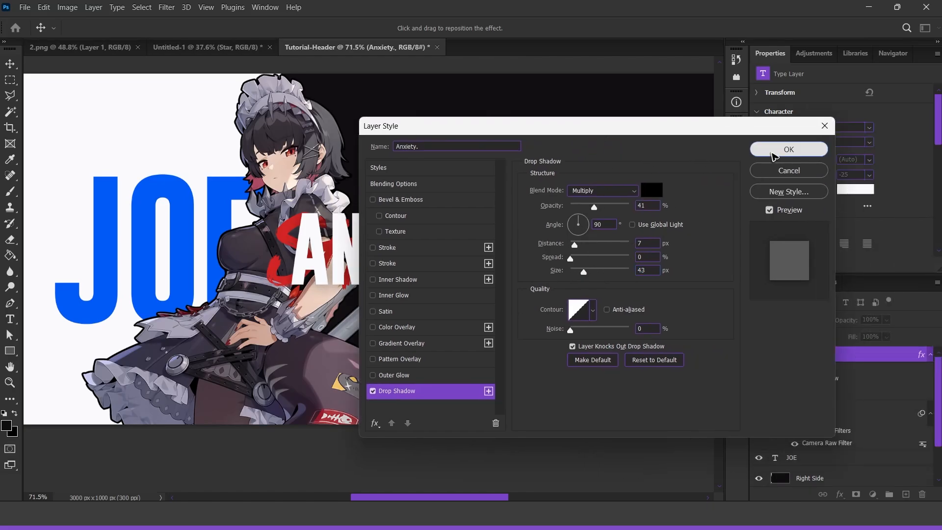
left_click(786, 148)
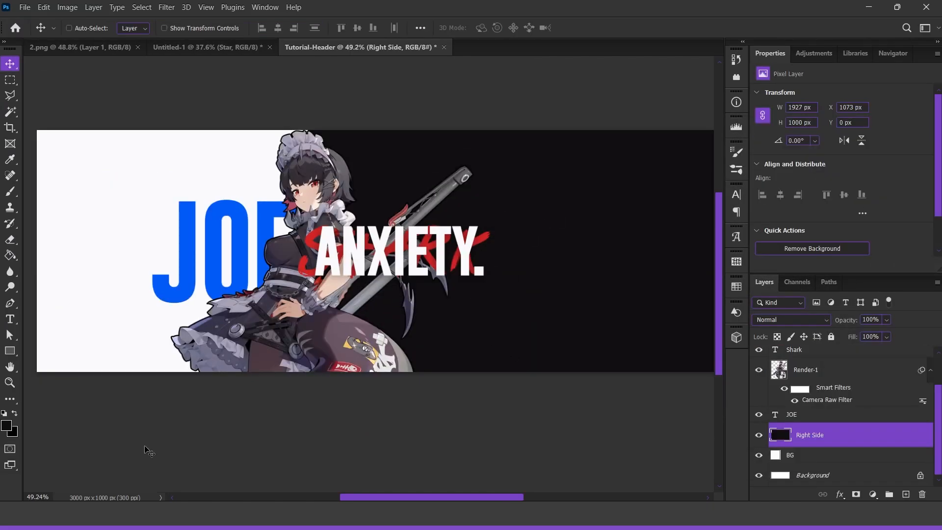
Step: Place the Zenless Zone Zero render from File Explorer's Ellen Joe folder above Right Side, enlarged to about 3145 x 1657 px behind the first character
key("alt+Tab")
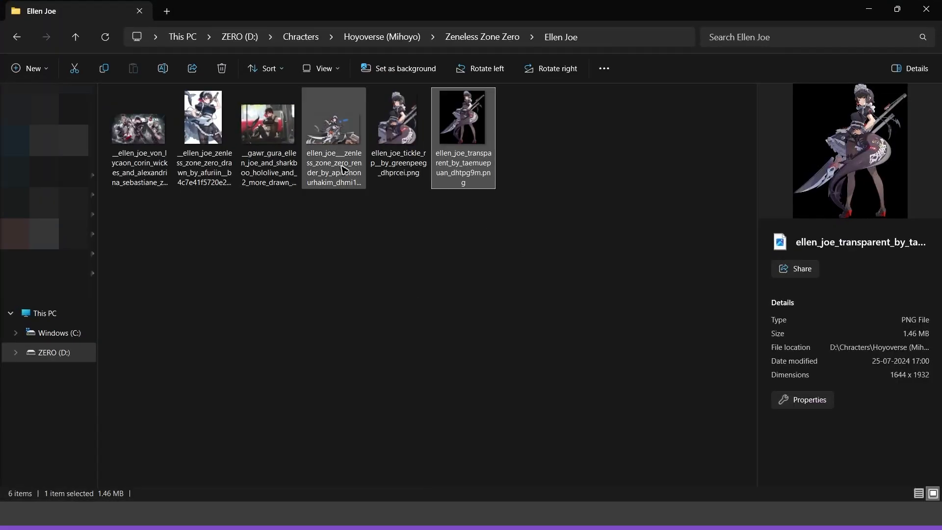
left_click_drag(338, 157, 355, 263)
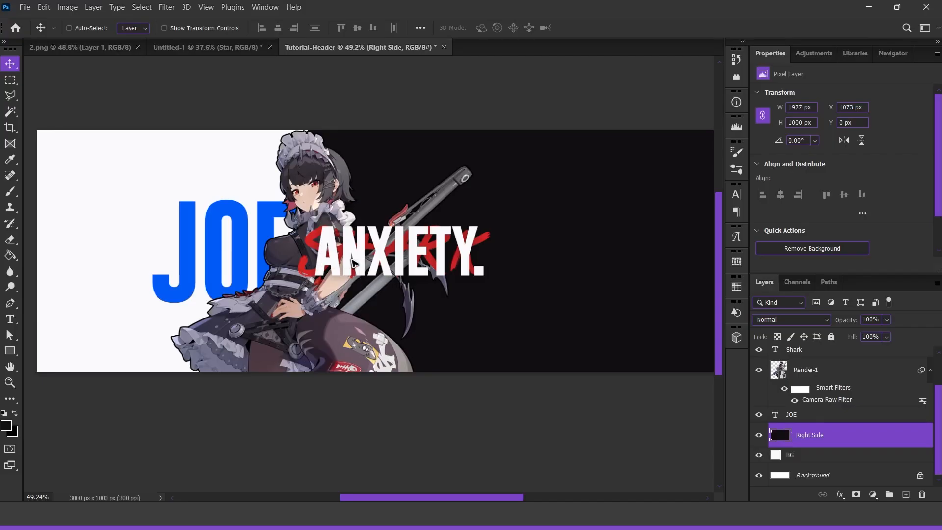
left_click_drag(520, 265, 449, 274)
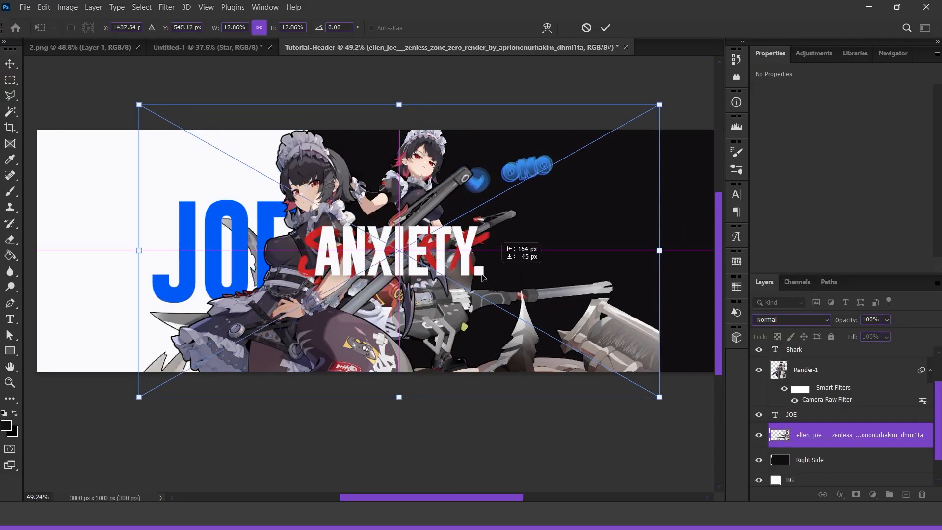
left_click_drag(626, 250, 727, 250)
left_click_drag(437, 264, 322, 305)
left_click(606, 28)
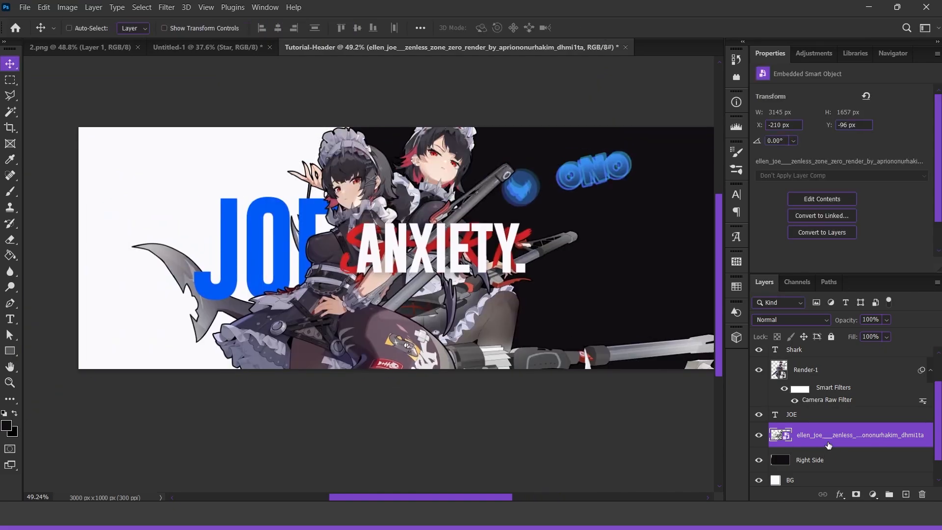
Step: Rename the newly placed render layer to Render-2
double_click(836, 435)
type("Render-2")
key("Return")
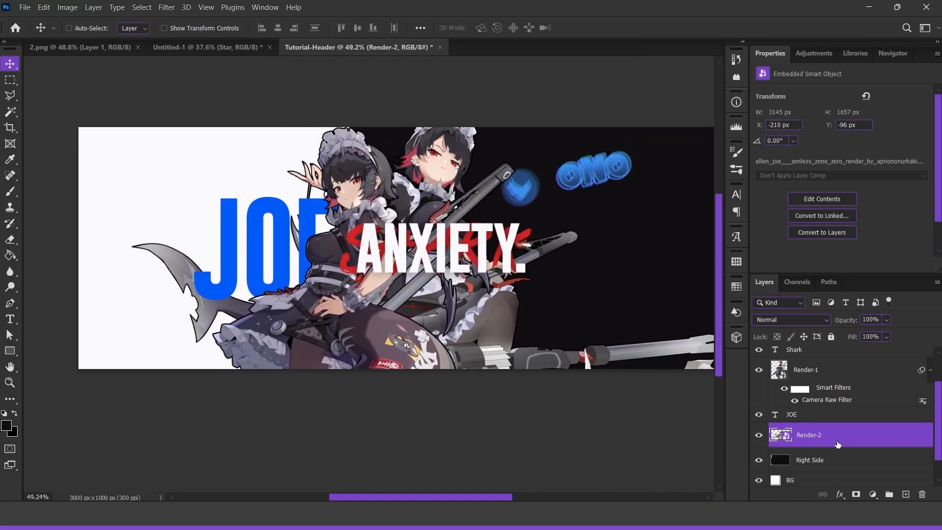
Step: Add a layer mask to Render-2 and paint it with black #000000 to hide the shark tail on the white side
left_click(856, 494)
key("b")
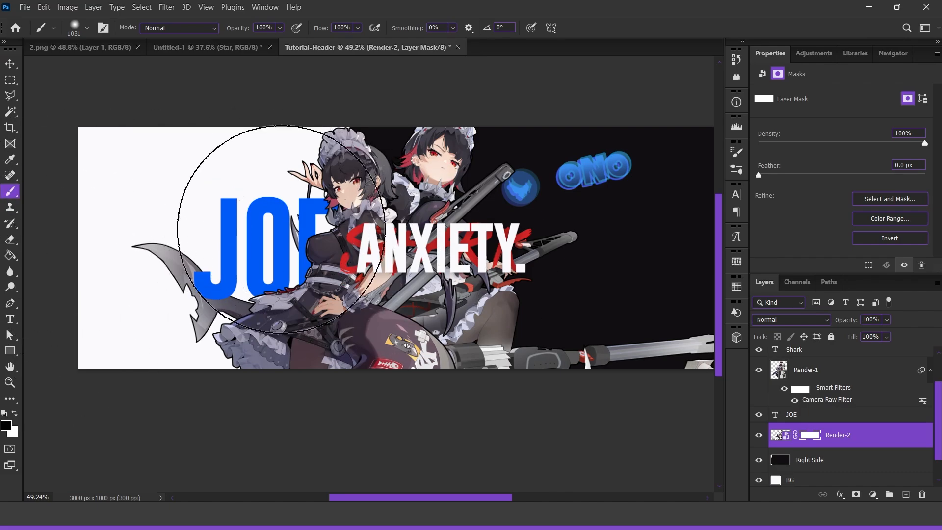
mouse_move(261, 208)
left_mouse_down()
mouse_move(309, 237)
mouse_move(300, 238)
mouse_move(241, 441)
mouse_move(248, 394)
left_mouse_up()
mouse_move(225, 331)
left_mouse_down()
mouse_move(371, 333)
mouse_move(213, 353)
mouse_move(174, 397)
left_mouse_up()
left_click(6, 426)
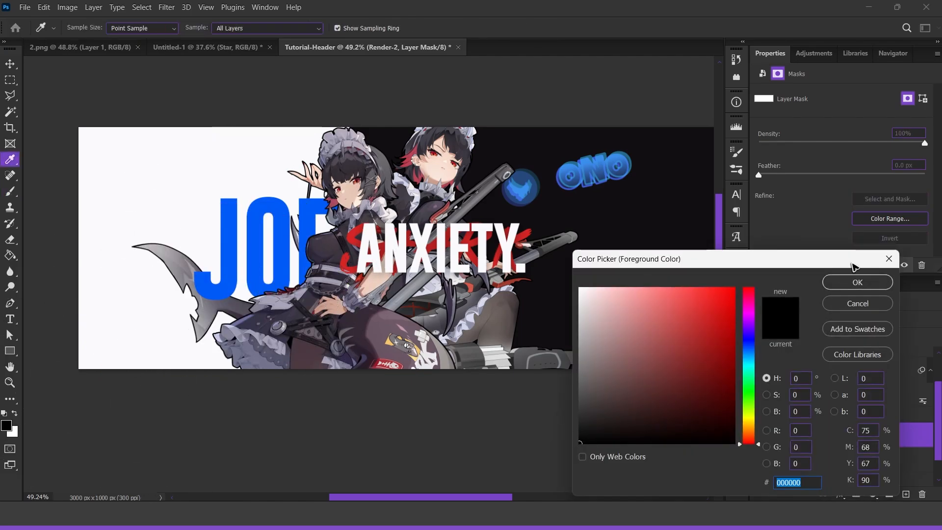
left_click(855, 281)
mouse_move(140, 265)
left_mouse_down()
mouse_move(161, 328)
mouse_move(178, 338)
left_mouse_up()
Step: Paint out the blue emblem, the ONO lettering and remaining stray parts on the Render-2 mask
left_click_drag(584, 176, 351, 241)
left_click_drag(348, 240, 258, 247)
left_click_drag(324, 239, 287, 248)
left_click_drag(289, 250, 295, 262)
mouse_move(379, 232)
left_mouse_down()
mouse_move(315, 247)
mouse_move(385, 236)
left_mouse_up()
key("ctrl+z")
mouse_move(307, 247)
left_mouse_down()
mouse_move(391, 231)
mouse_move(489, 242)
left_mouse_up()
scroll(476, 265, "down", 3)
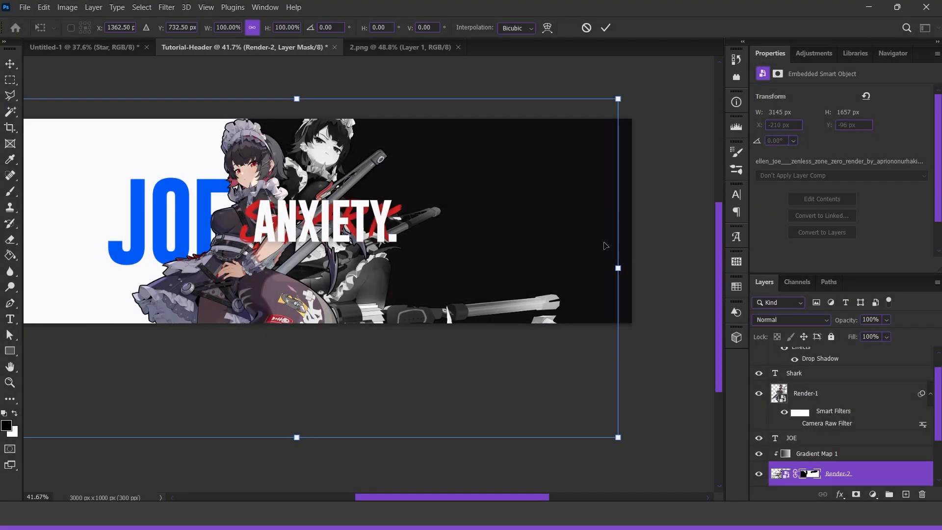
Step: Enlarge Render-2 to about 3817 x 2012 px and reposition it behind the first character on the dark side
left_click_drag(608, 245, 668, 263)
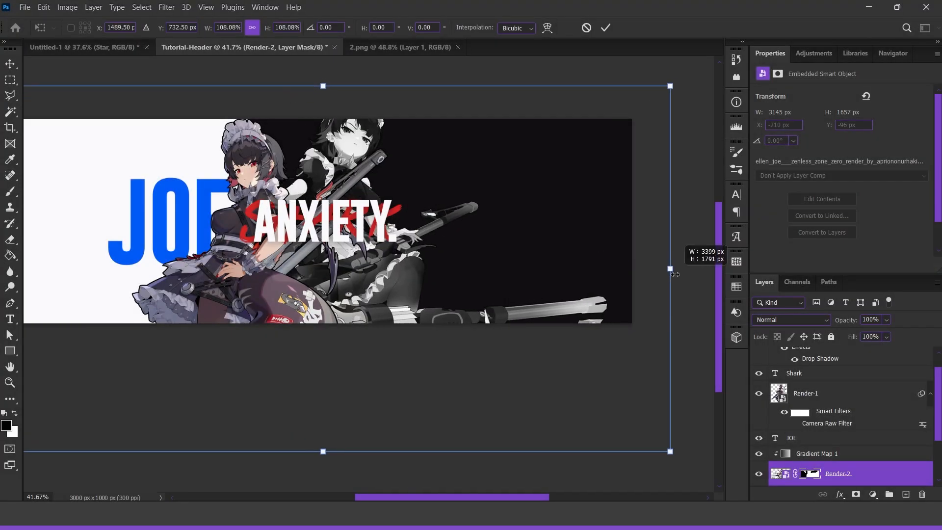
left_click_drag(382, 258, 442, 293)
left_click_drag(631, 302, 714, 301)
left_click_drag(409, 299, 385, 299)
left_click(606, 28)
left_click_drag(269, 213, 302, 212)
scroll(302, 212, "up", 3)
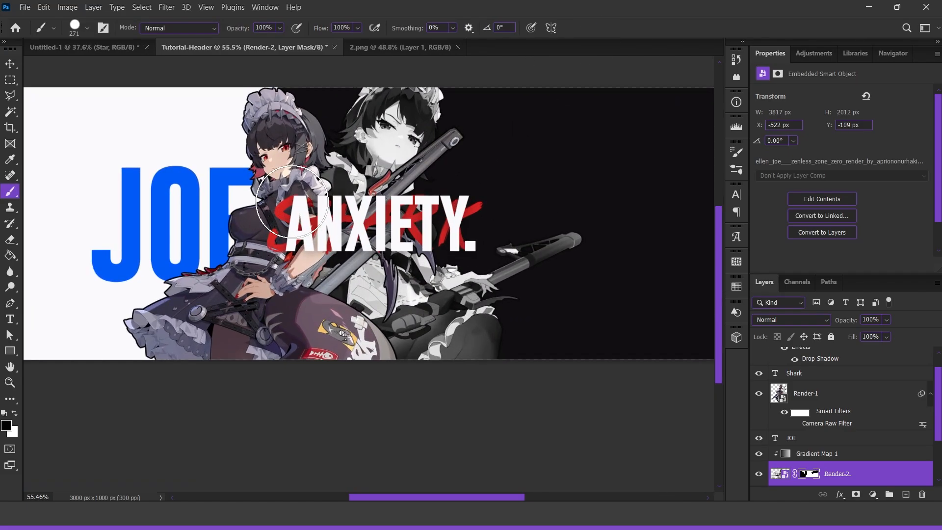
scroll(302, 212, "down", 2)
key("x")
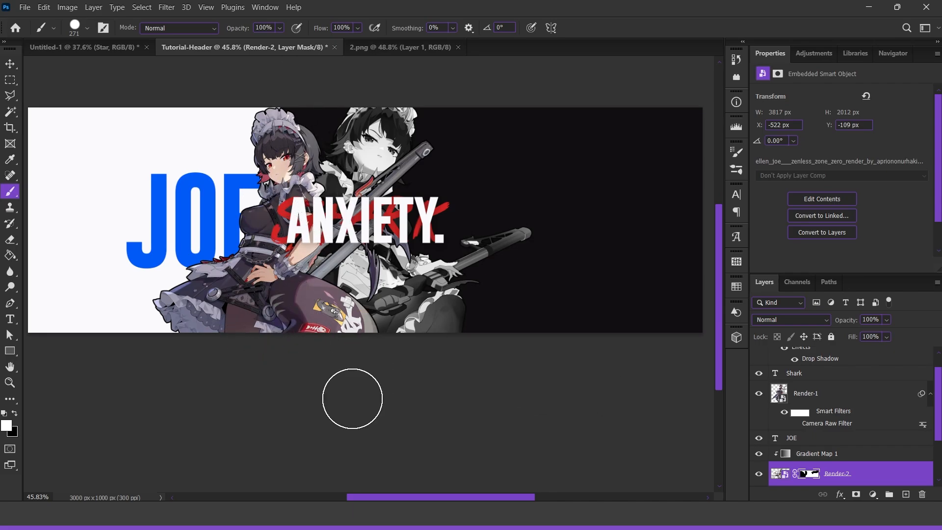
scroll(441, 287, "up", 1)
Step: Add a layer above Right Side and fill a wedge-shaped polygonal selection across the upper white side with black
scroll(848, 450, "down", 2)
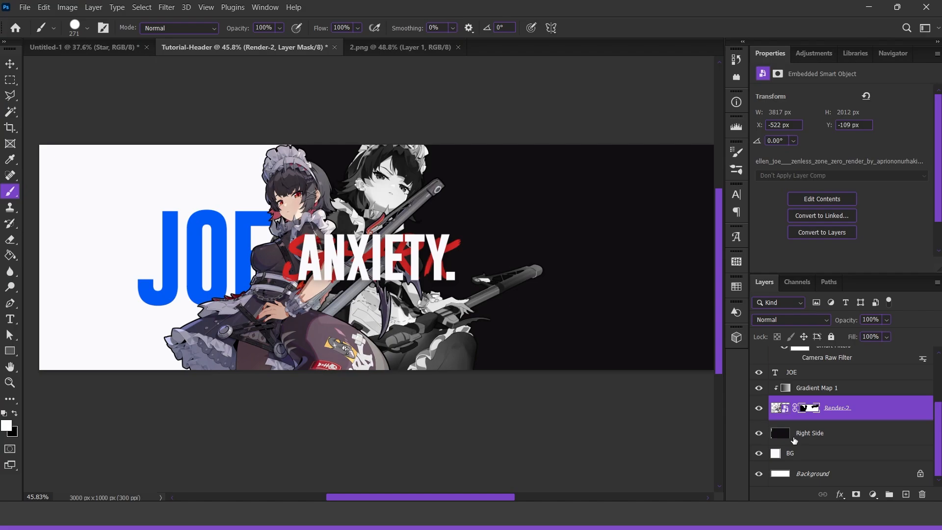
left_click(844, 434)
left_click(906, 494)
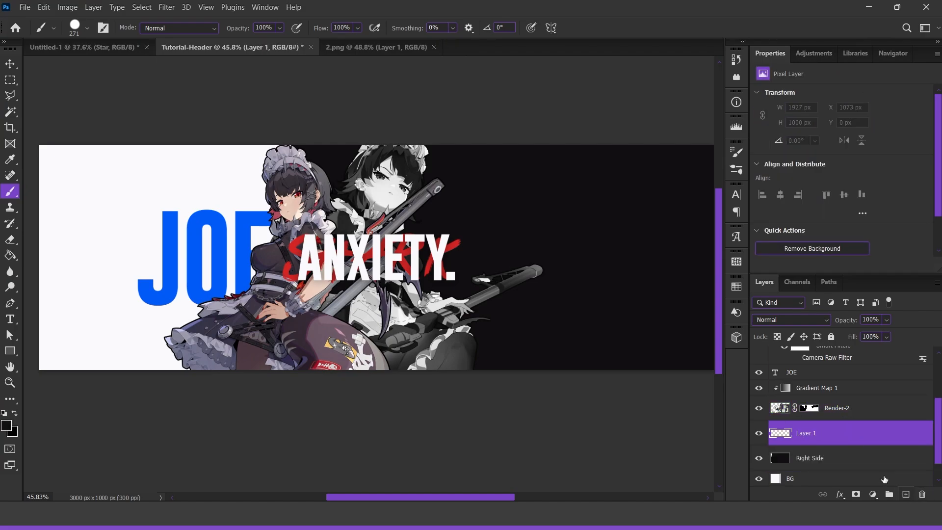
left_click(10, 95)
scroll(294, 169, "up", 1)
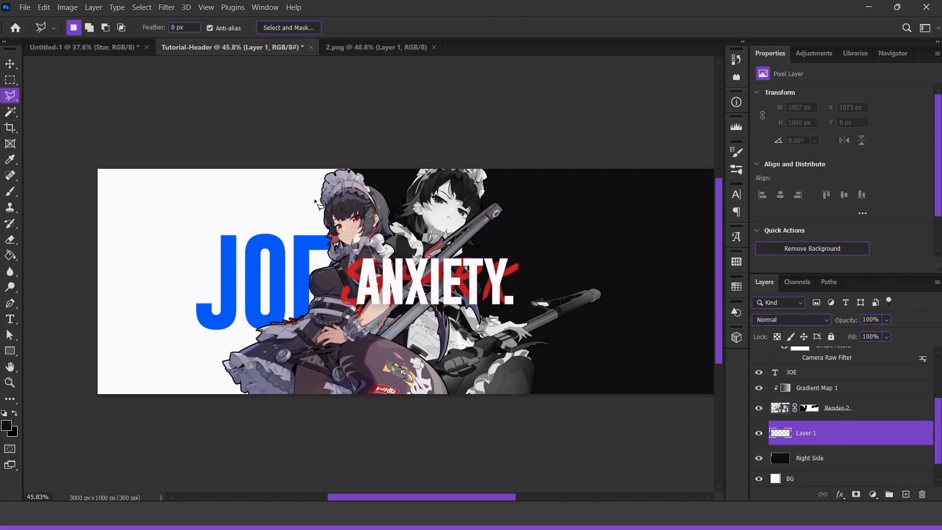
left_click(357, 220)
left_click(237, 138)
left_click(50, 140)
left_click(32, 194)
left_click(363, 226)
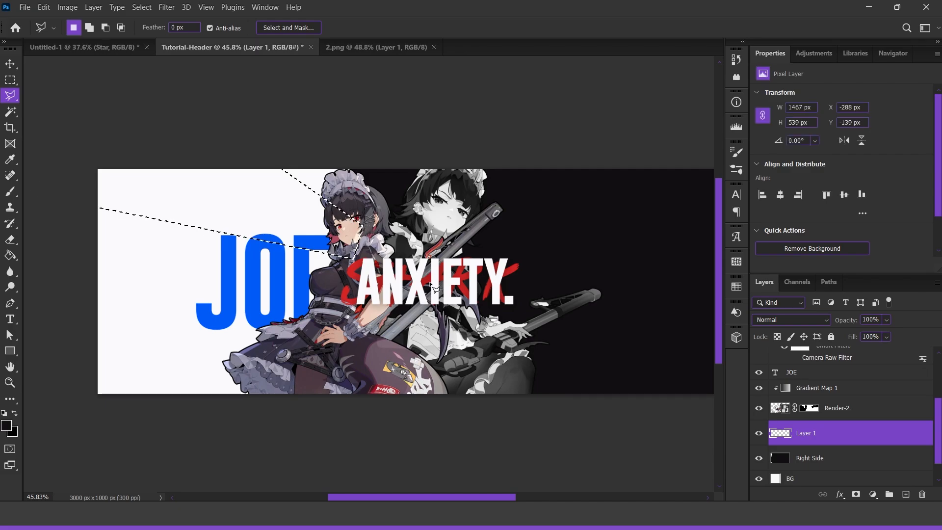
key("ctrl+d")
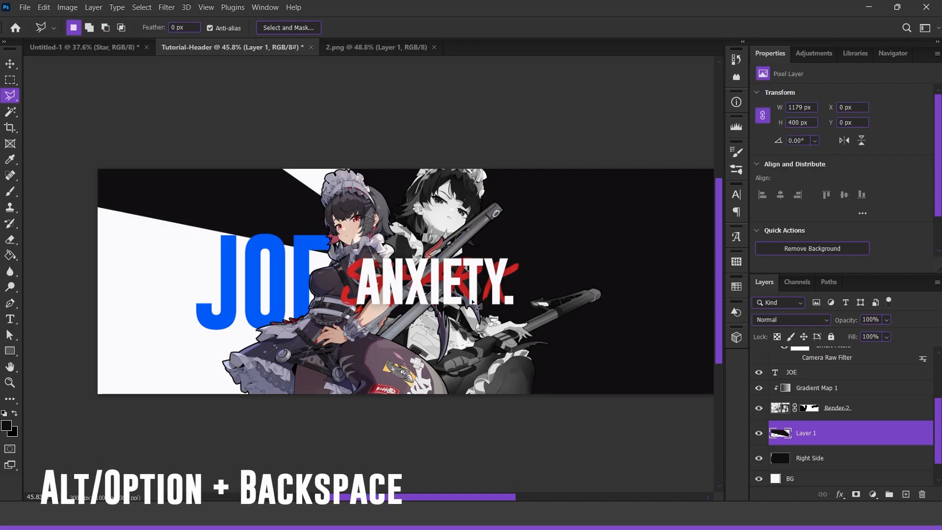
Step: Add another layer and fill a slanted polygonal selection along the lower edge of the white side with black
left_click(905, 494)
left_click(359, 342)
left_click(34, 369)
left_click(65, 441)
left_click(315, 443)
left_click(363, 348)
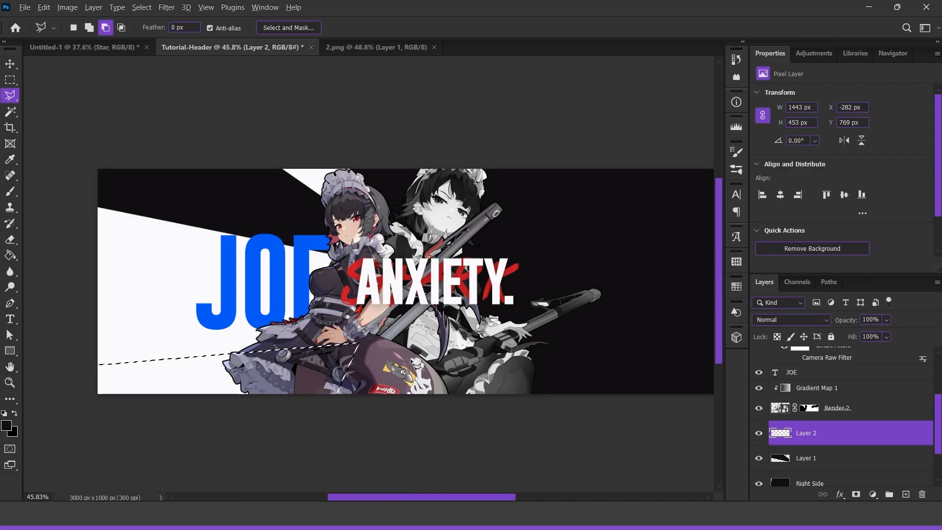
key("alt+BackSpace")
key("ctrl+d")
Step: Place the __gawr_gura_ellen_joe image from File Explorer's Ellen Joe folder above Layer 2 and clip it to that lower black shape
mouse_move(71, 514)
left_click(71, 459)
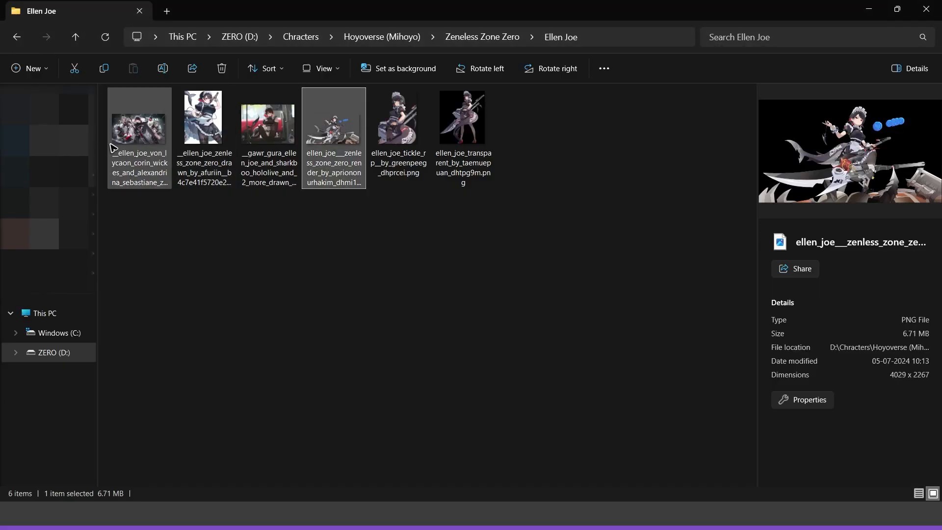
left_click(270, 177)
mouse_move(270, 177)
left_mouse_down()
mouse_move(263, 320)
mouse_move(231, 484)
mouse_move(284, 410)
mouse_move(327, 319)
mouse_move(245, 443)
mouse_move(274, 406)
left_mouse_up()
key("Return")
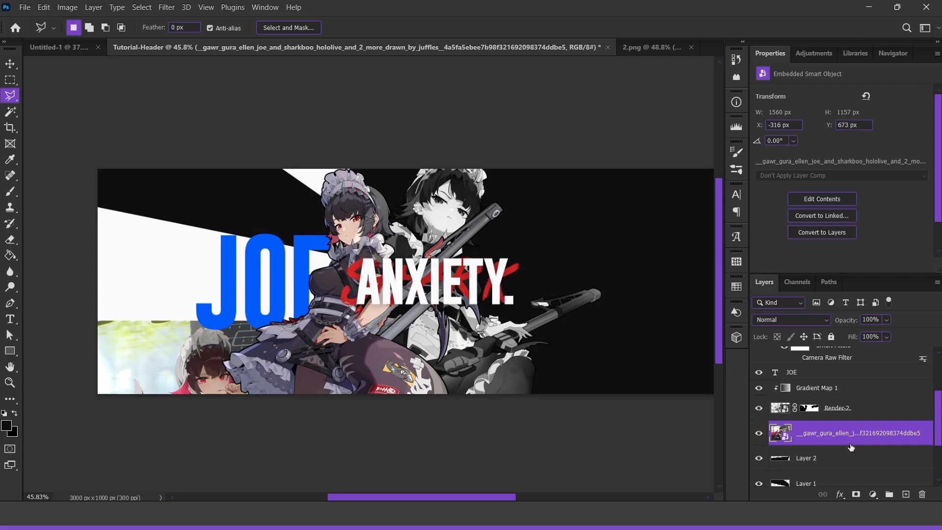
left_click(803, 442, "alt")
Step: Set the foreground colour to off-white #fafafd sampled from the light background, keeping near-black as the background colour
left_click_drag(581, 422, 621, 377)
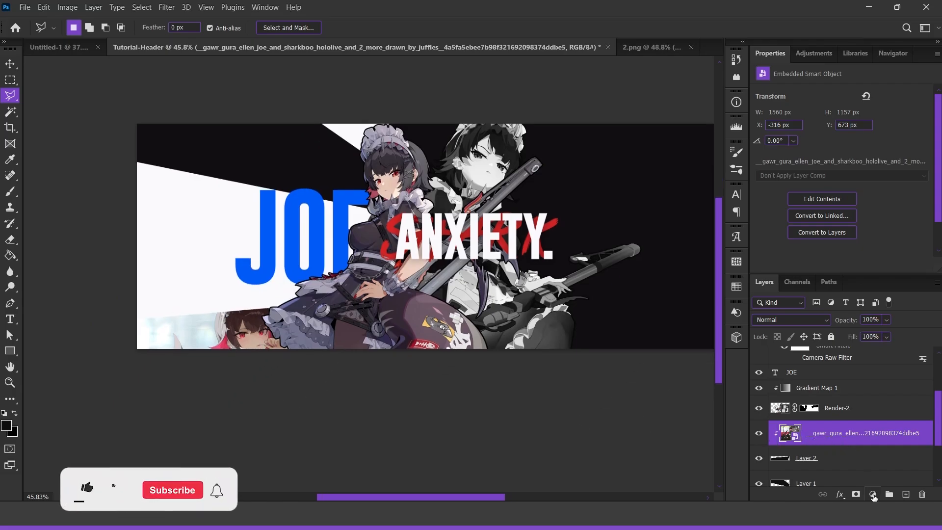
left_click(8, 426)
key("Return")
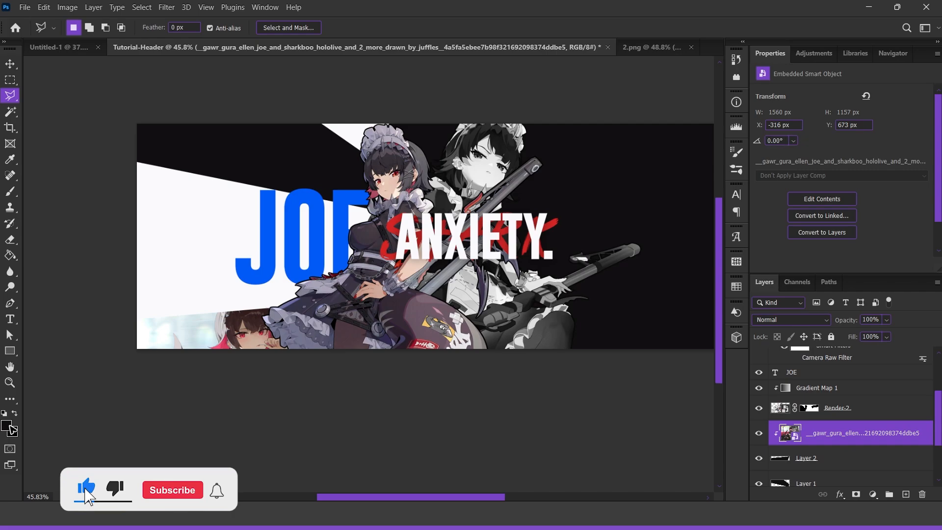
left_click(8, 425)
left_click(214, 295)
key("Return")
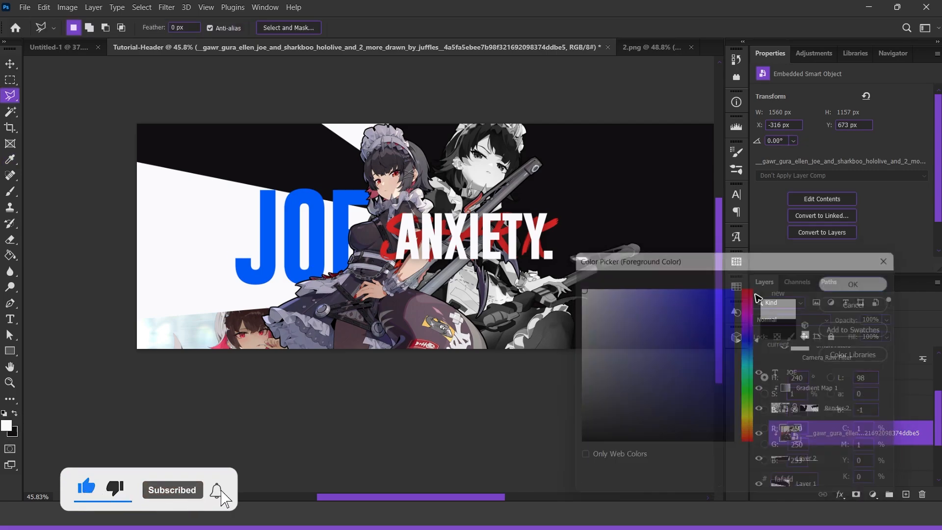
Step: Add a Gradient Map adjustment clipped above the __gawr_gura_ellen_joe image and reverse its gradient
left_click(870, 495)
left_click(863, 482)
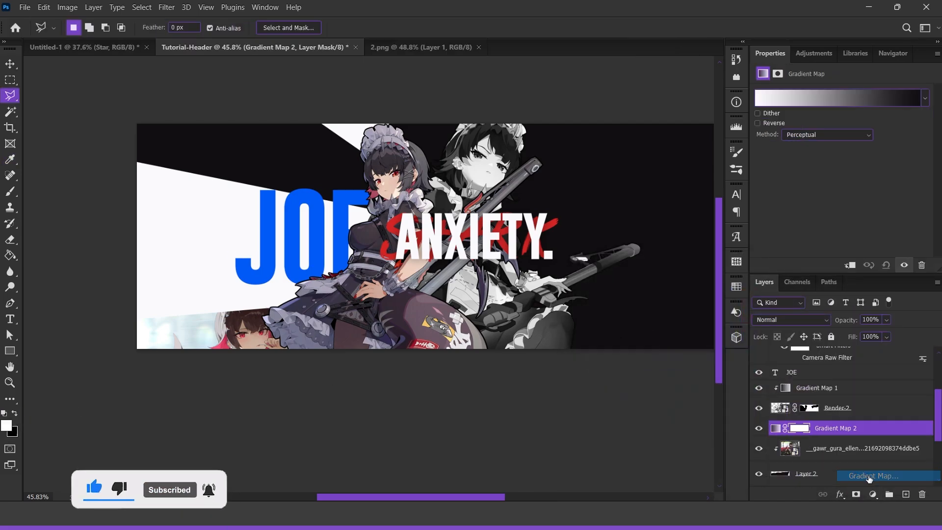
left_click(827, 433, "alt")
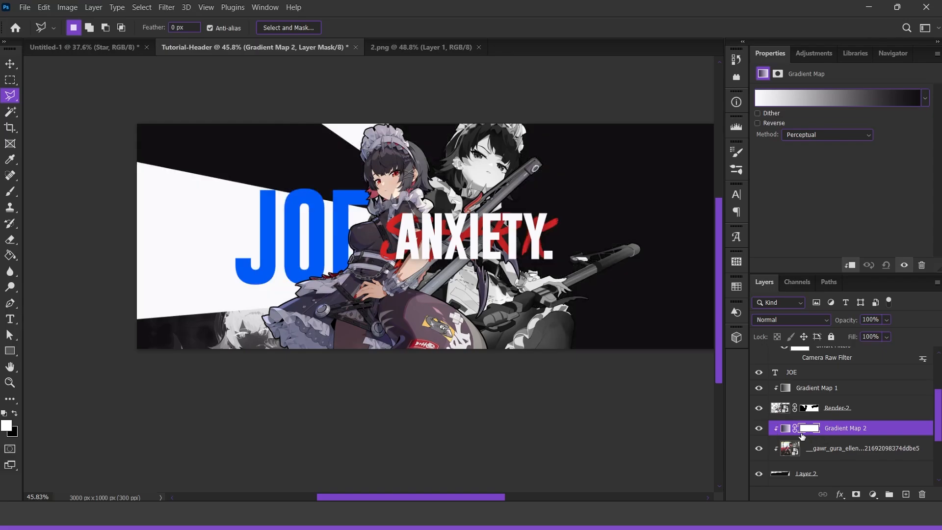
left_click(758, 123)
Step: Shift the __gawr_gura_ellen_joe image left within the lower shape to about X -381, Y 672 px
key("v")
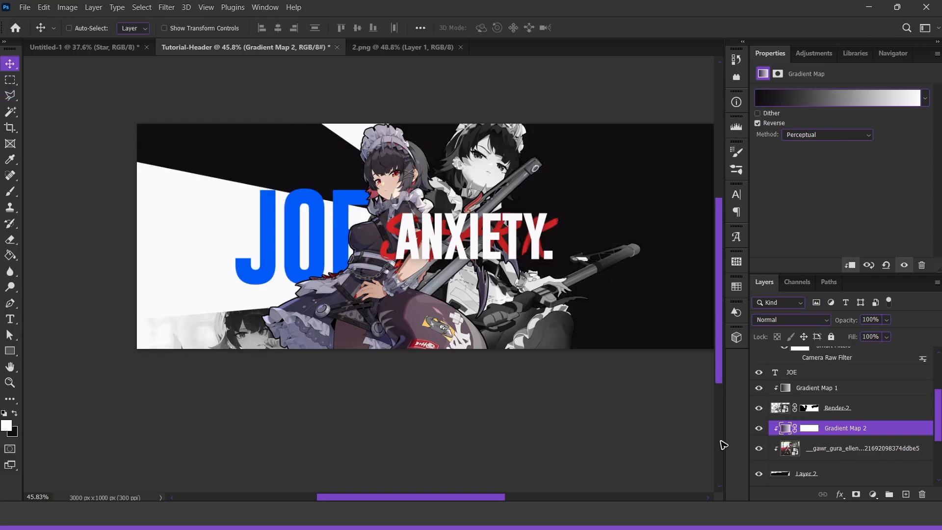
left_click(777, 444)
left_click_drag(258, 324, 243, 321)
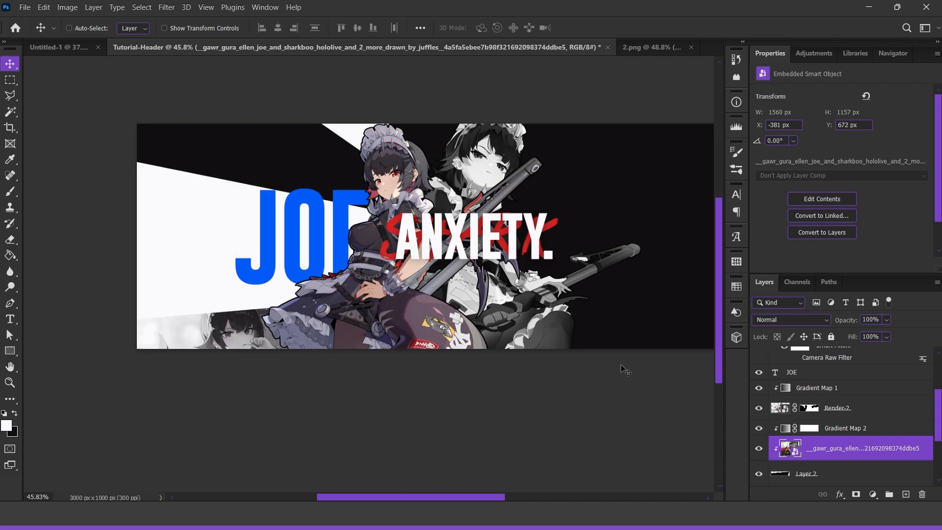
Step: Place the __ellen_joe_zenless_zone_zero image from the Ellen Joe folder, clipped to Layer 1, with a clipped copy of Gradient Map 2 above it
key("alt+Tab")
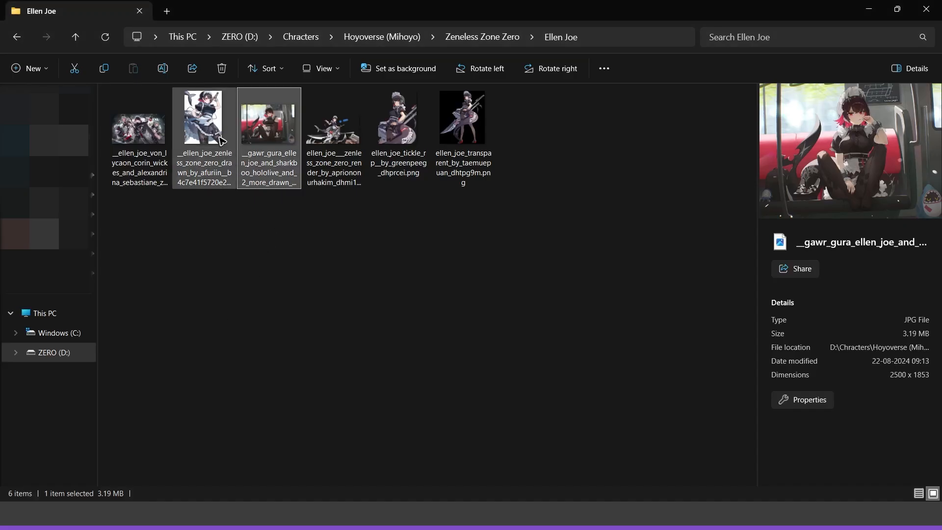
left_click_drag(204, 121, 310, 323)
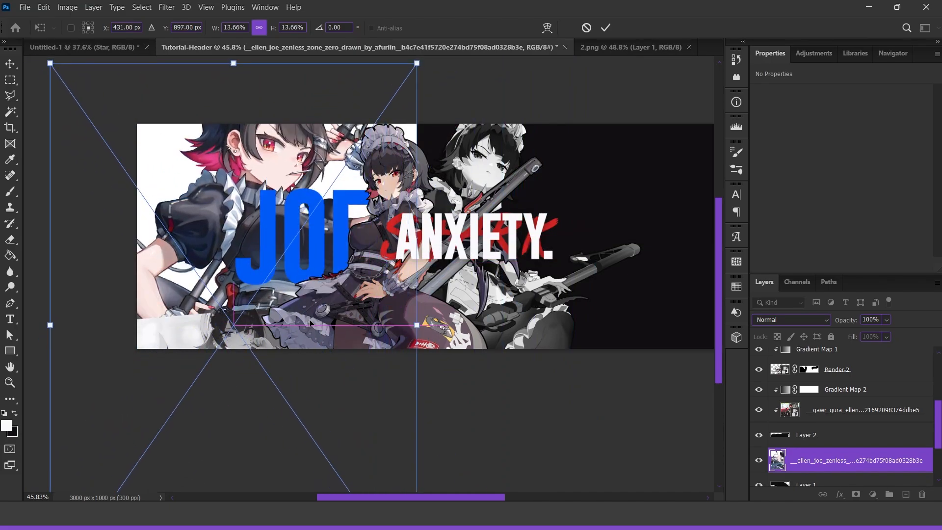
key("Return")
scroll(853, 453, "down", 2)
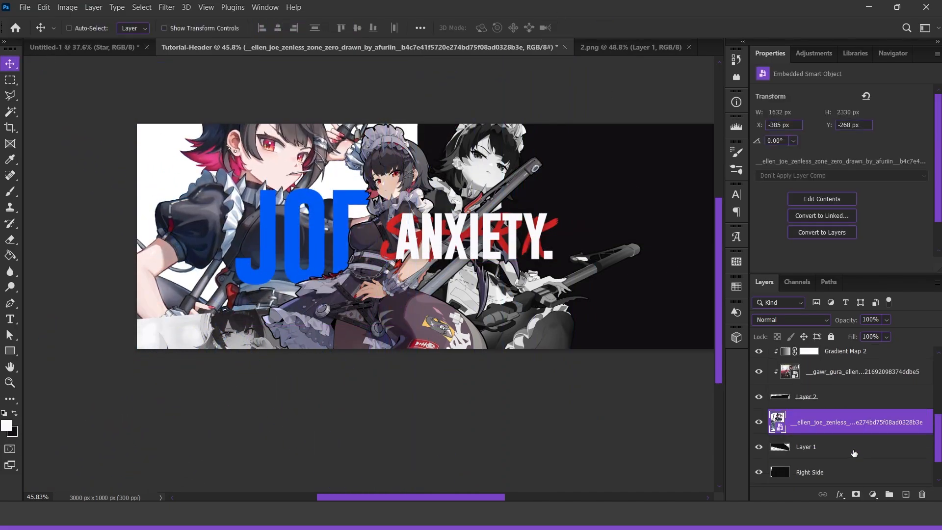
left_click(799, 433, "alt")
left_click_drag(829, 351, 846, 416)
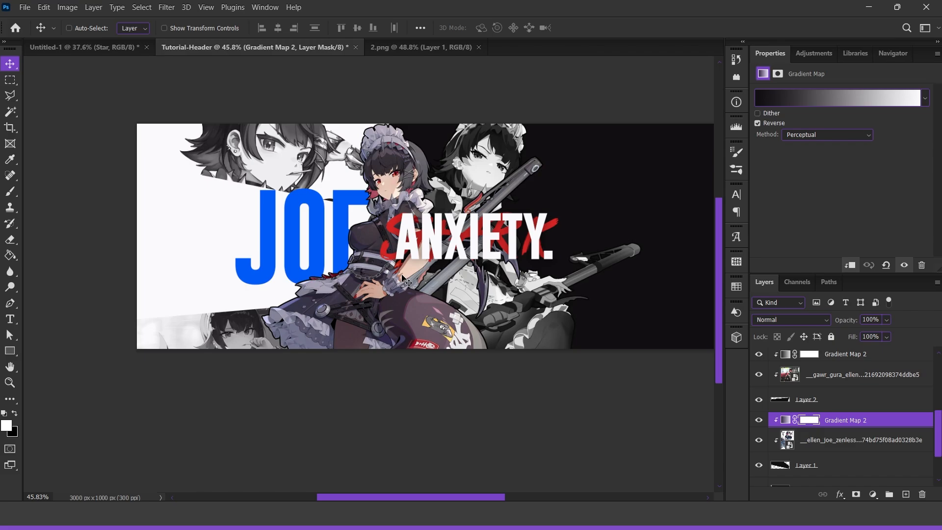
Step: Duplicate Layer 1, keep the copy above the clipped image and its Gradient Map 2, and set its fill to 0%
scroll(844, 429, "down", 2)
left_click(843, 430)
key("ctrl+j")
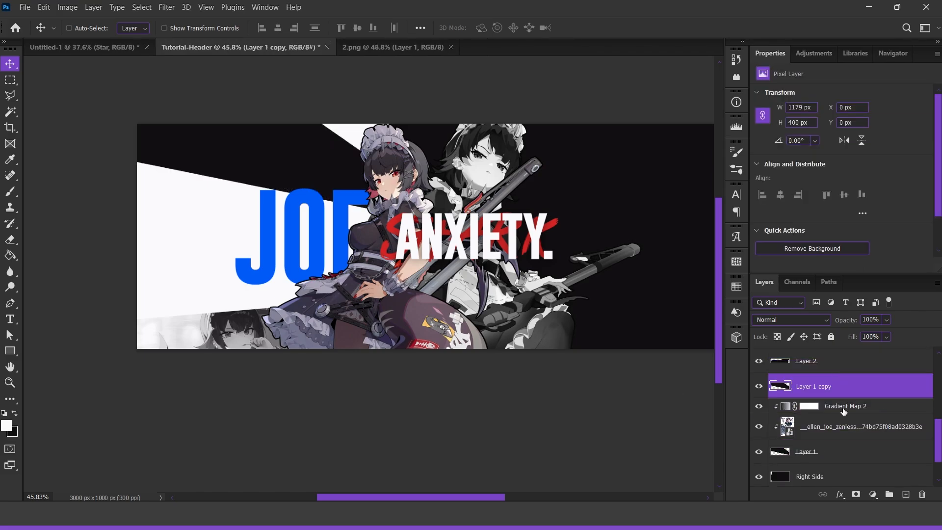
left_click_drag(835, 354, 837, 358)
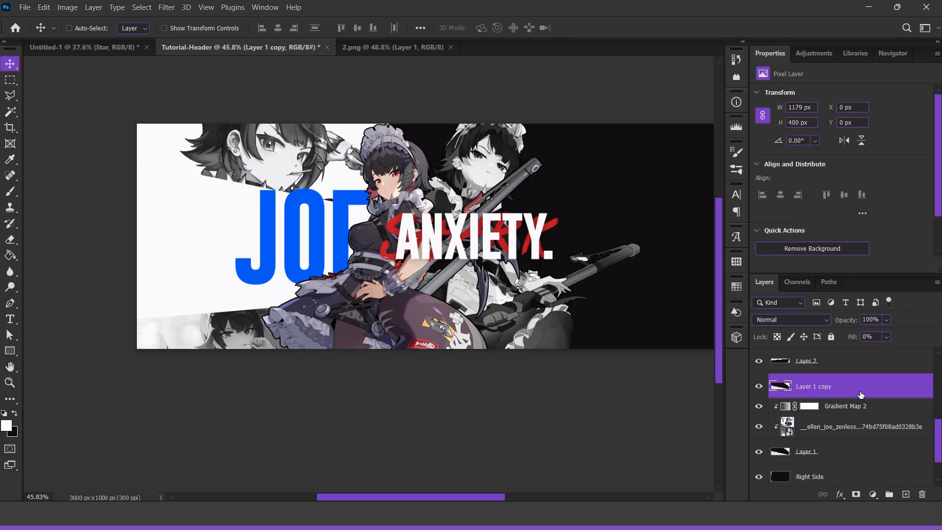
Step: Add a 3 px Stroke layer style positioned Outside to Layer 1 copy
double_click(861, 390)
left_click(435, 250)
left_click(580, 201)
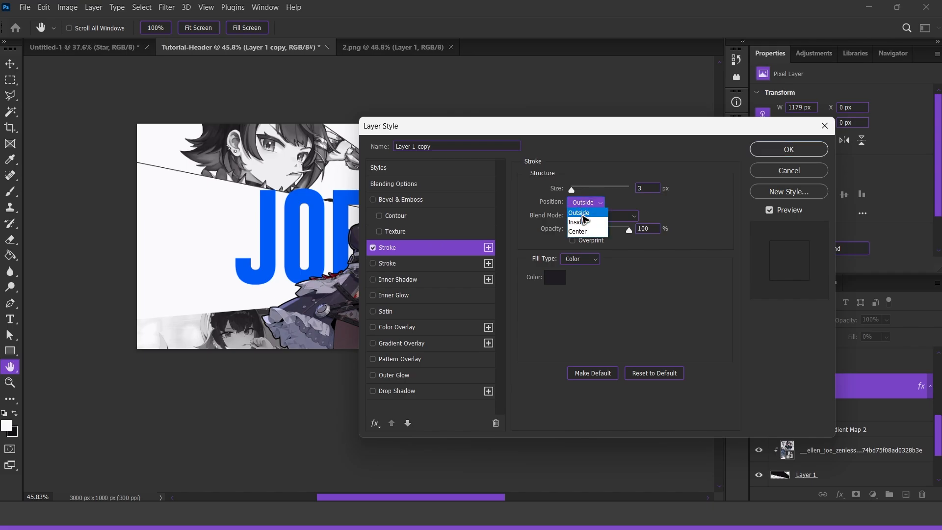
left_click(582, 214)
left_click(763, 153)
Step: Change the stroke colour of Layer 1 copy to red #cd2424 and adjust the stroke size
left_click_drag(583, 289, 396, 279)
double_click(864, 394)
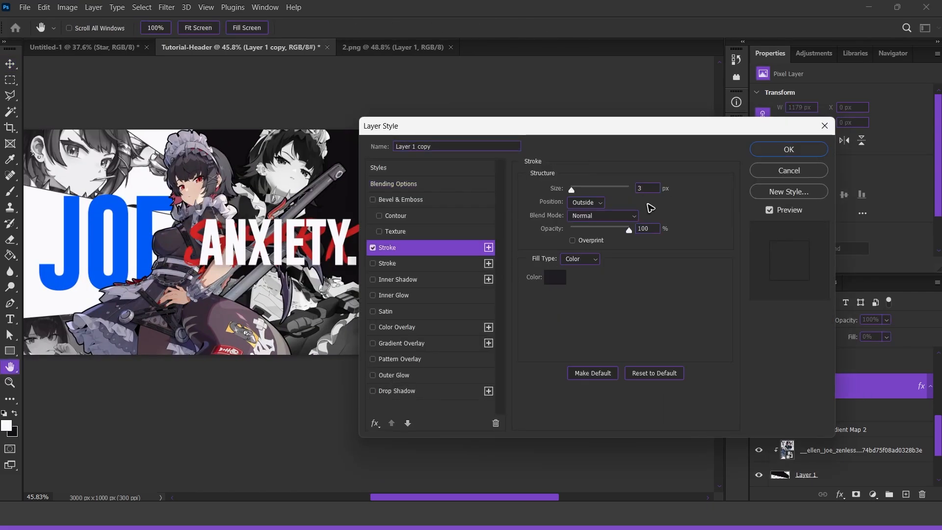
left_click(555, 277)
type("cd2424")
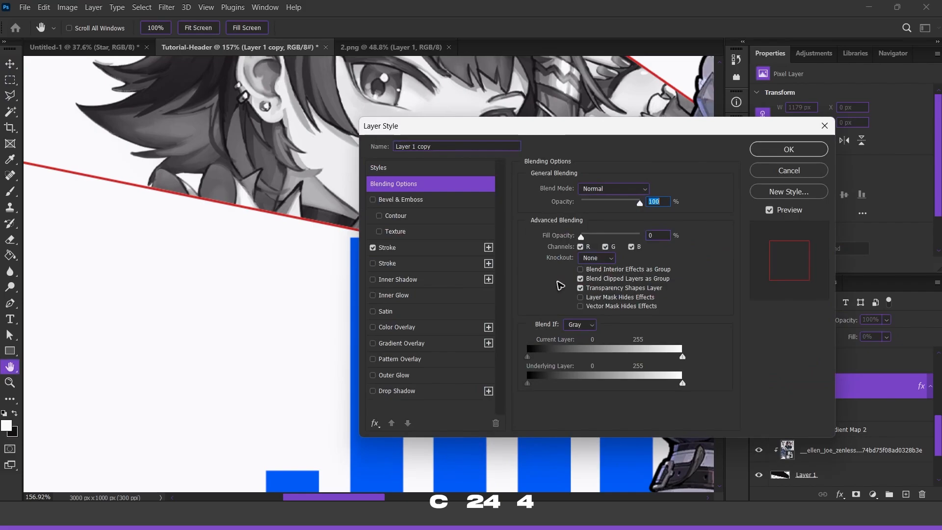
left_click(387, 247)
mouse_move(572, 189)
left_mouse_down()
mouse_move(644, 189)
mouse_move(625, 196)
left_mouse_up()
left_click(787, 150)
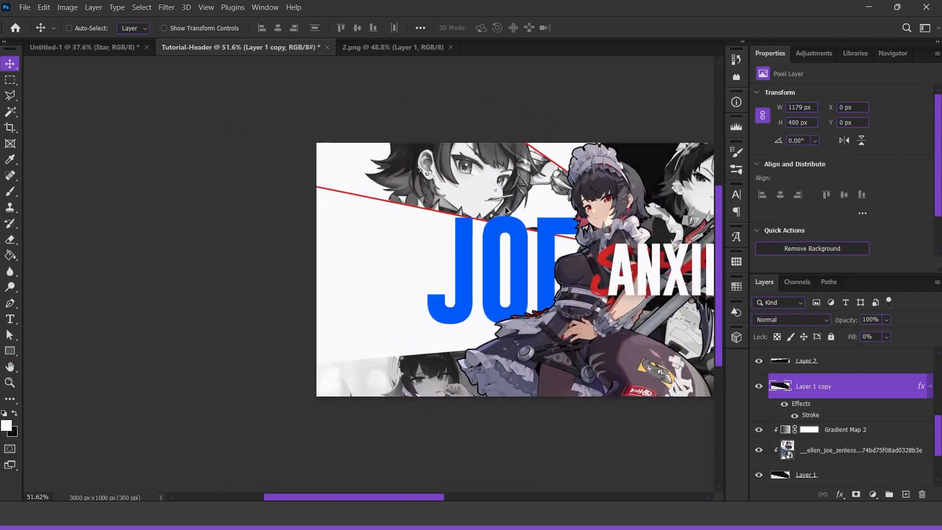
Step: Apply the ZigZag filter to Layer 1 copy with amount -22, 8 ridges and the Pond Ripples style
left_click_drag(567, 208, 441, 232)
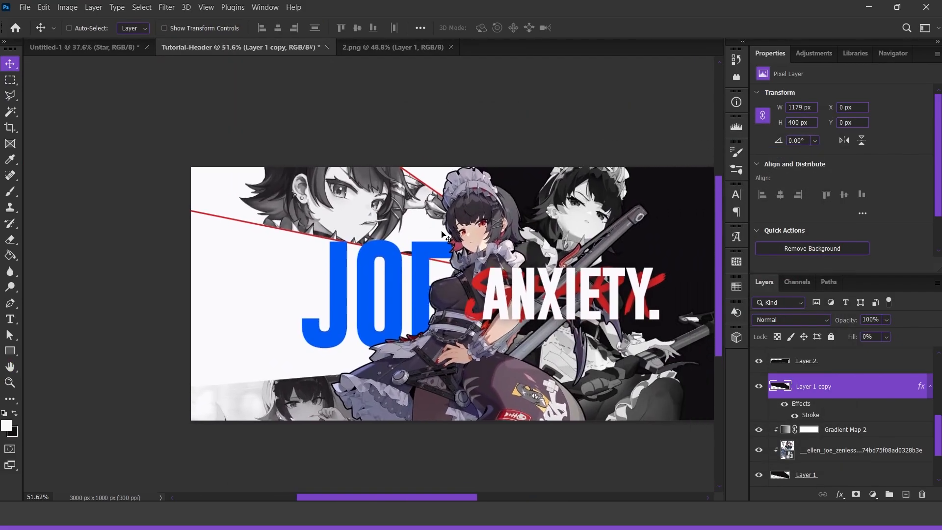
left_click(166, 8)
mouse_move(222, 180)
left_click(338, 259)
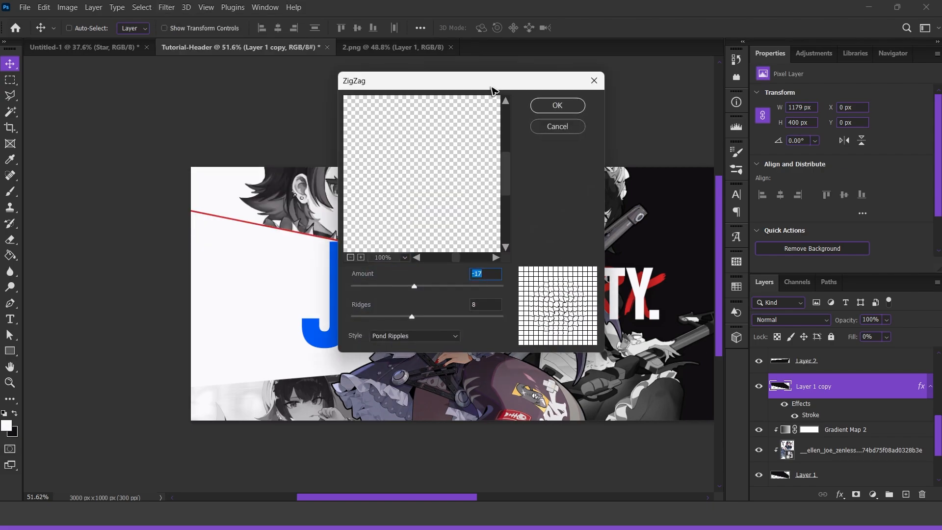
left_click_drag(492, 84, 687, 131)
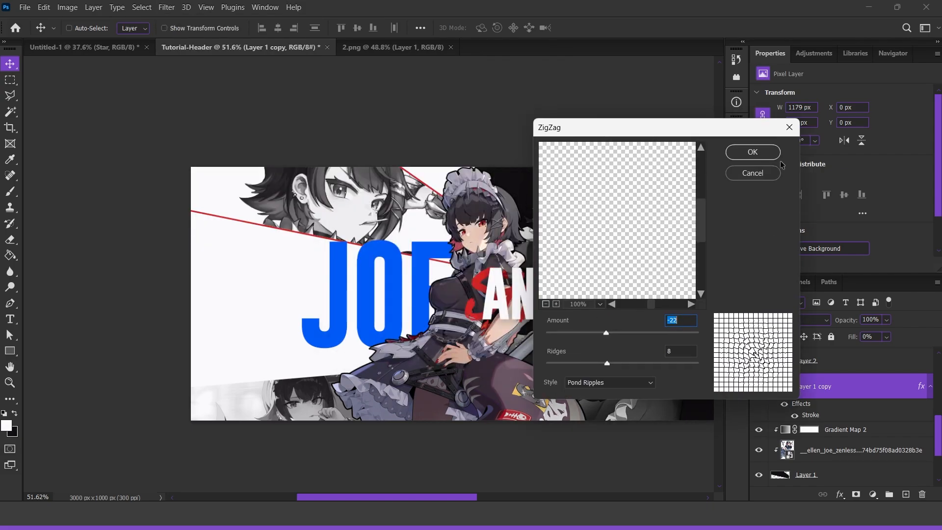
key("Return")
Step: Shift Layer 1 copy slightly up and left, and apply ZigZag again with amount 27, 8 ridges and Pond Ripples
left_click_drag(418, 243, 363, 214)
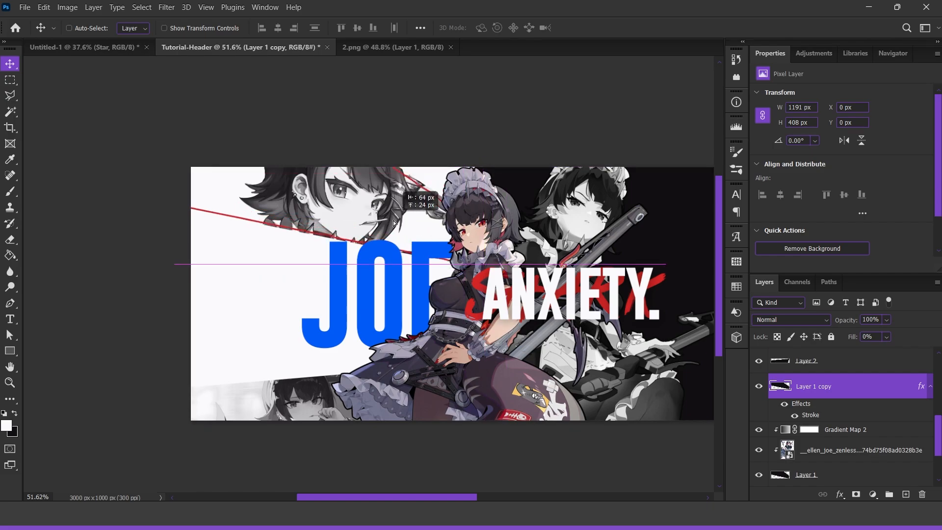
left_click(167, 6)
mouse_move(177, 178)
left_click(343, 267)
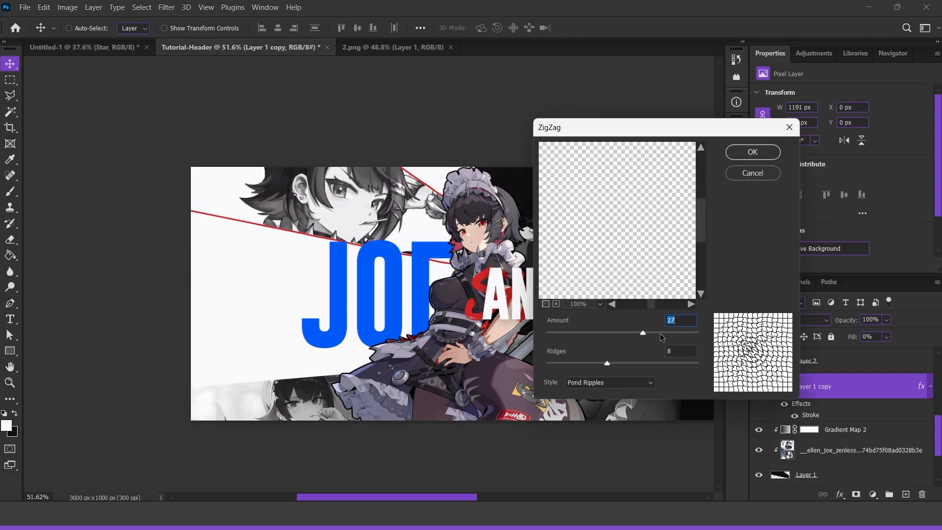
left_click(753, 152)
Step: Duplicate Layer 2, move the copy above the Gradient Map 2 of the lower shape and set its fill to 0%
left_click_drag(556, 365, 500, 331)
scroll(867, 413, "down", 2)
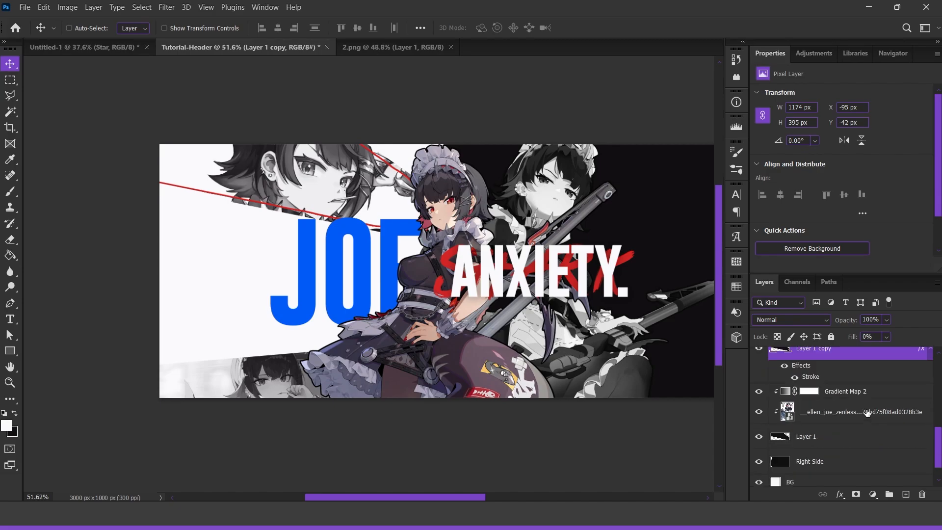
scroll(867, 413, "up", 4)
left_click(816, 439)
left_click_drag(850, 442, 839, 385)
left_click_drag(882, 350, 863, 398)
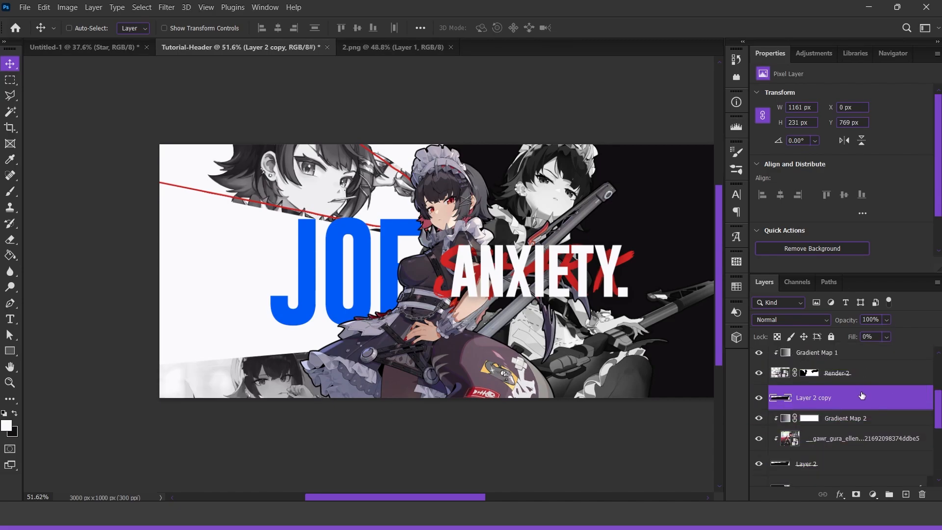
Step: Add a thin red stroke to Layer 2 copy through its layer style
double_click(861, 396)
left_click(431, 245)
key("Return")
Step: Apply the ZigZag distortion to Layer 2 copy and shift it slightly down and left over the lower image panel
left_click(167, 7)
mouse_move(177, 179)
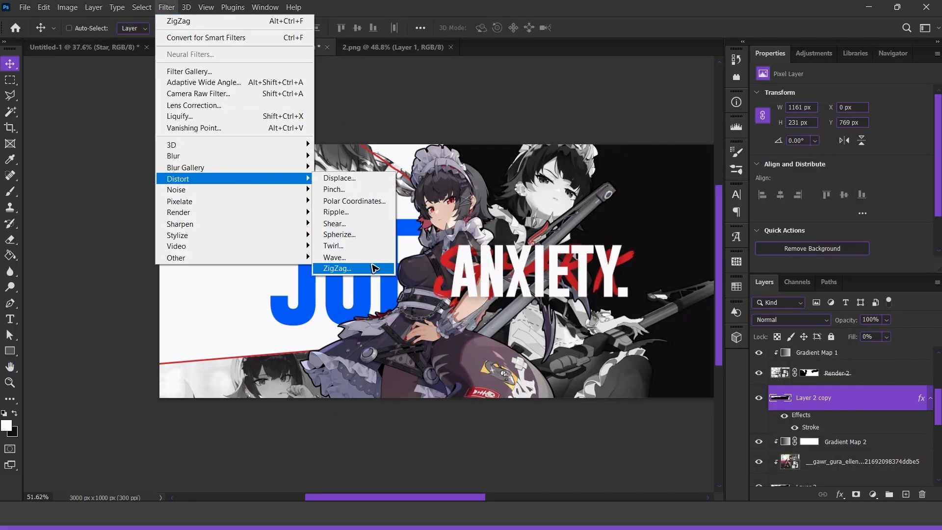
left_click(372, 268)
left_click(746, 149)
left_click_drag(343, 380, 307, 390)
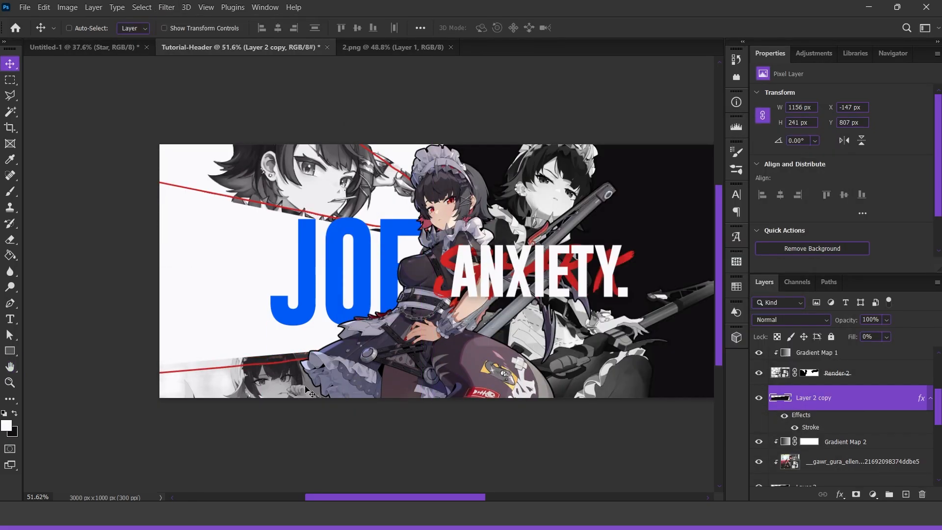
Step: Duplicate the Anxiety. text layer and move the copy down the stack, between Layer 1 and Right Side
scroll(391, 293, "down", 3)
left_click_drag(492, 263, 299, 264)
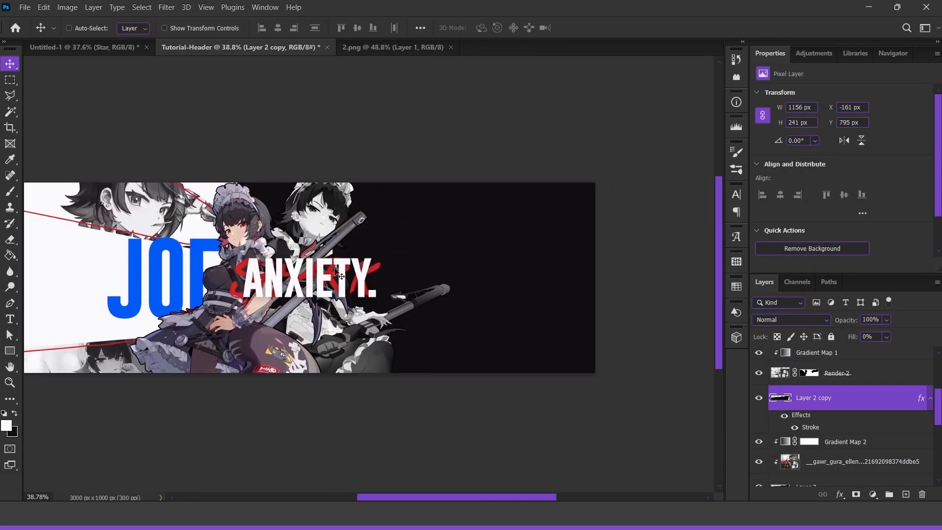
right_click(300, 275)
left_click(309, 276)
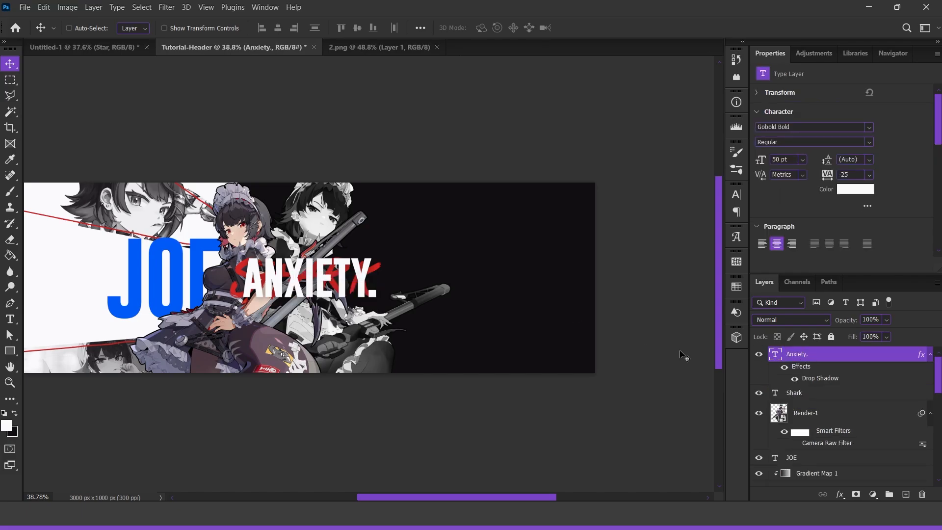
key("ctrl+j")
left_click_drag(863, 353, 849, 421)
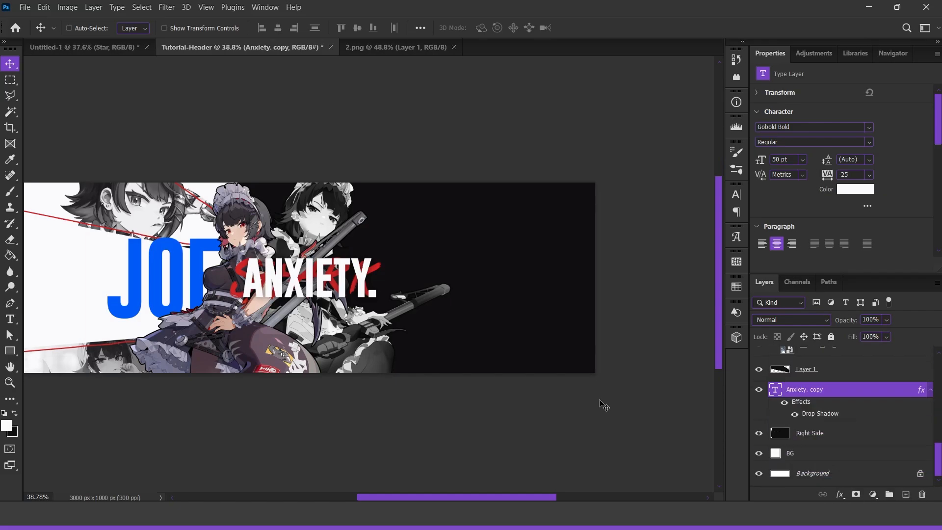
Step: Remove the drop shadow from the Anxiety. copy and colour it with the red sampled from the Shark script text
left_click_drag(599, 400, 580, 400)
left_click_drag(923, 492, 923, 493)
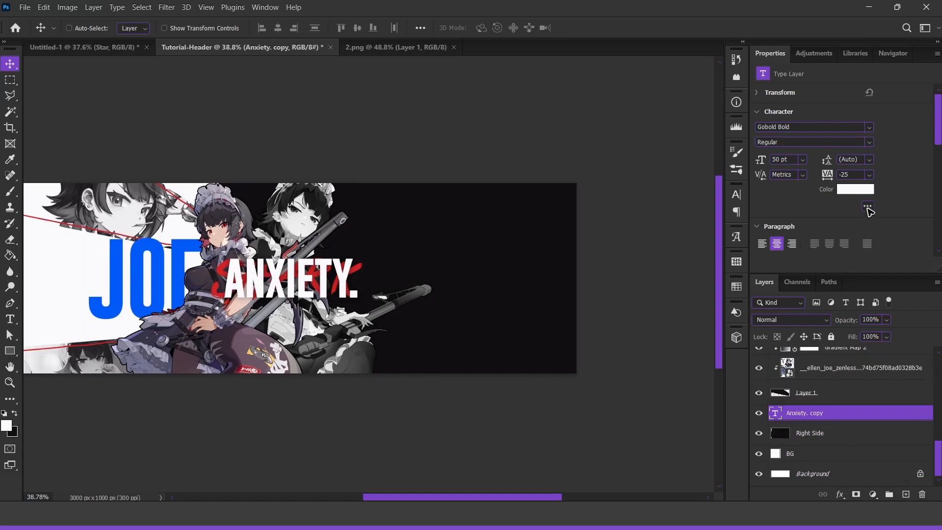
left_click(858, 190)
left_click(360, 264)
left_click(857, 282)
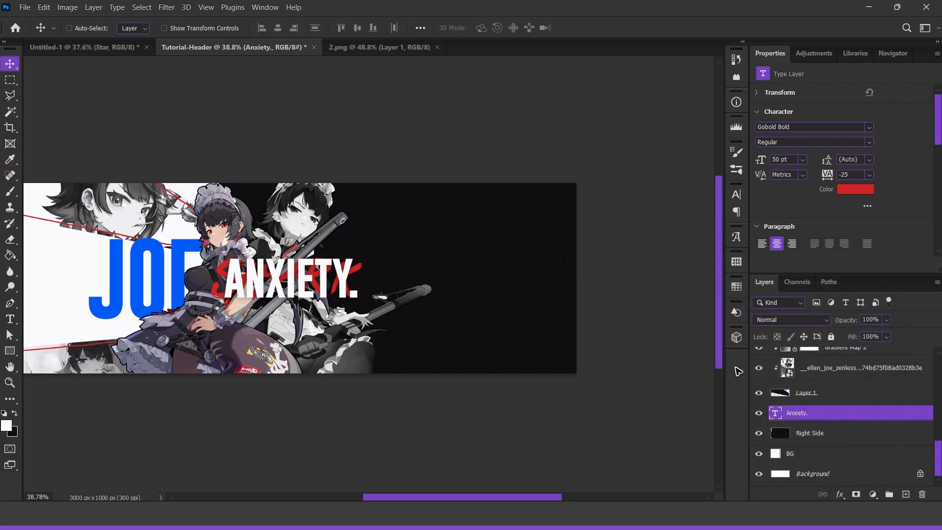
Step: Rotate the red Anxiety. copy by about -15°, enlarge it to 132.62 pt and place it in the canvas's lower-right corner
key("ctrl+t")
left_click_drag(485, 269, 378, 219)
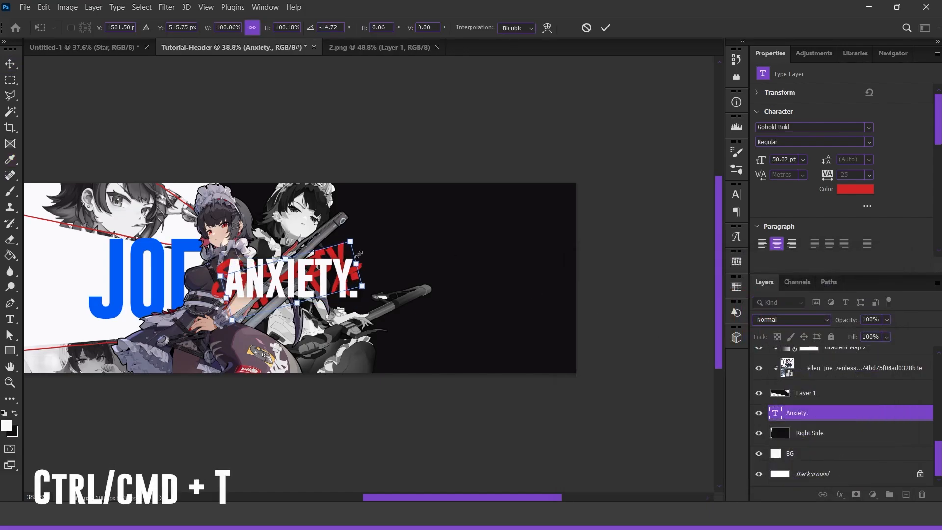
left_click_drag(357, 261, 586, 242)
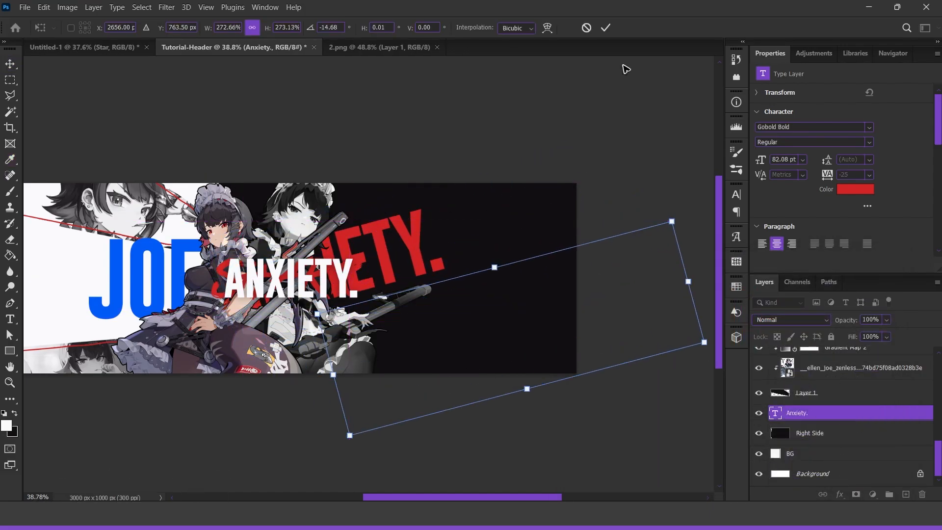
left_click(605, 27)
key("ctrl+t")
left_click_drag(456, 269, 599, 268)
left_click_drag(461, 270, 587, 342)
left_click(608, 27)
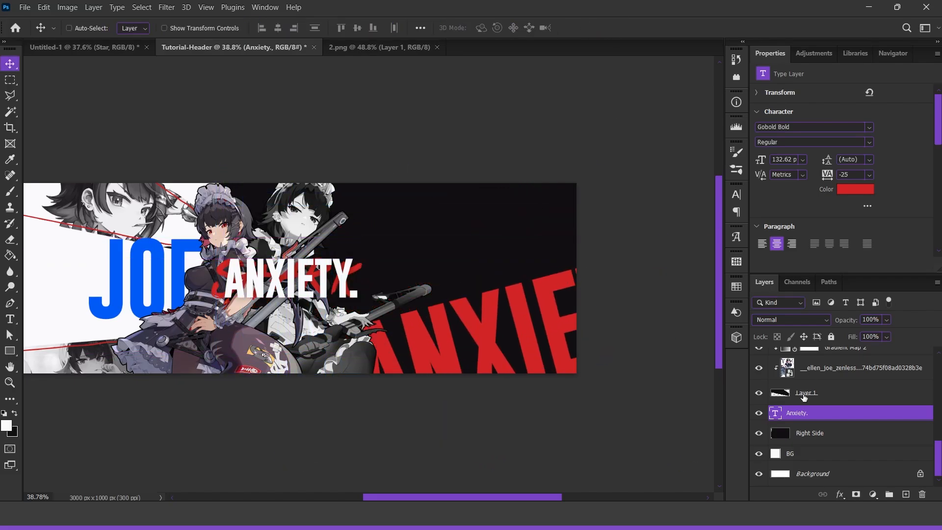
Step: Change the large red background text to Shark, left-align it and move it back into the canvas's lower-right corner
double_click(775, 413)
type("Shark")
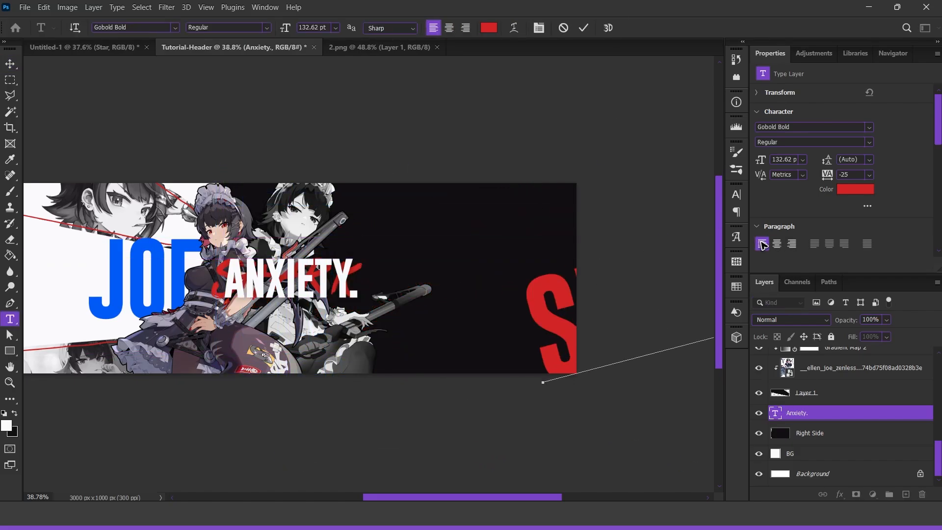
key("ctrl+Return")
left_click_drag(720, 382, 396, 387)
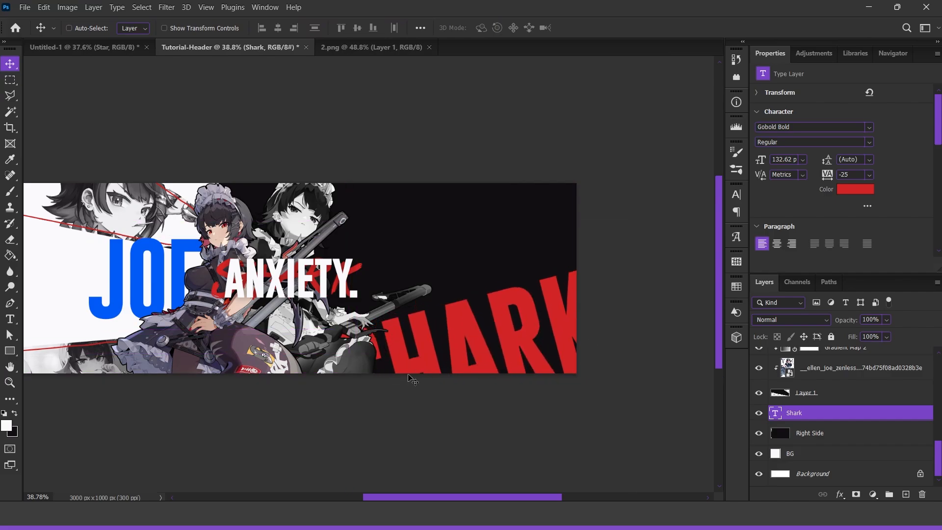
Step: Recolour the large Shark background text with the white sampled from the Anxiety. title
left_click(854, 190)
left_click(345, 278)
left_click(848, 280)
Step: Duplicate the white Shark text, change the copy to Ellen and place it along the canvas's upper edge behind the renders
key("ctrl+j")
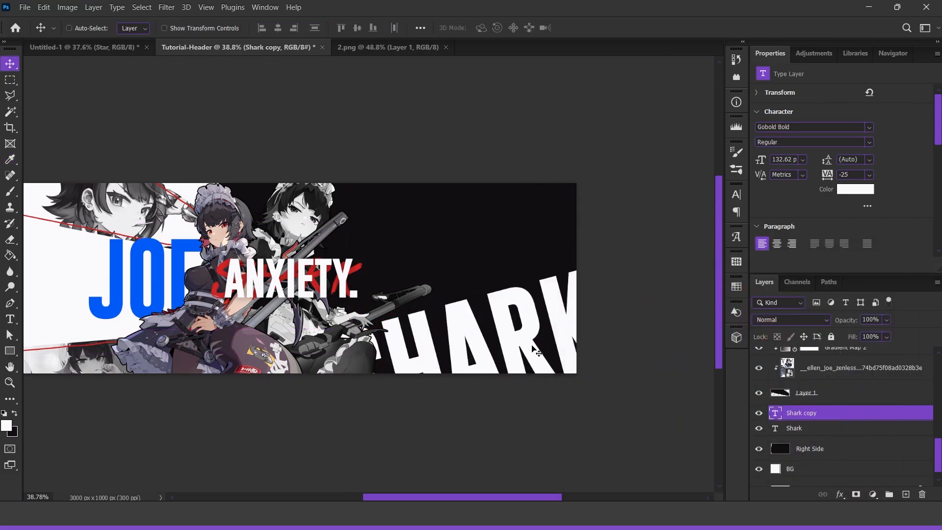
left_click_drag(532, 349, 337, 164)
double_click(775, 413)
type("Ellen")
key("ctrl+Return")
left_click_drag(380, 201, 404, 191)
scroll(292, 236, "down", 2)
left_click_drag(292, 235, 381, 212)
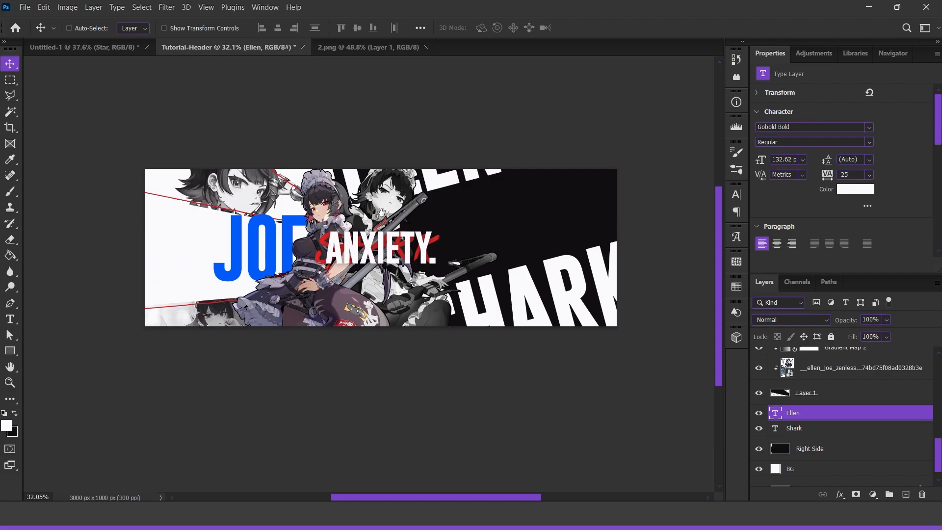
Step: Duplicate the white Shark text again, move the copy above the original and change it to Zenless zone zero
left_click(807, 433)
key("ctrl+j")
left_click_drag(619, 265, 602, 191)
double_click(775, 428)
type("Zenless zone zero")
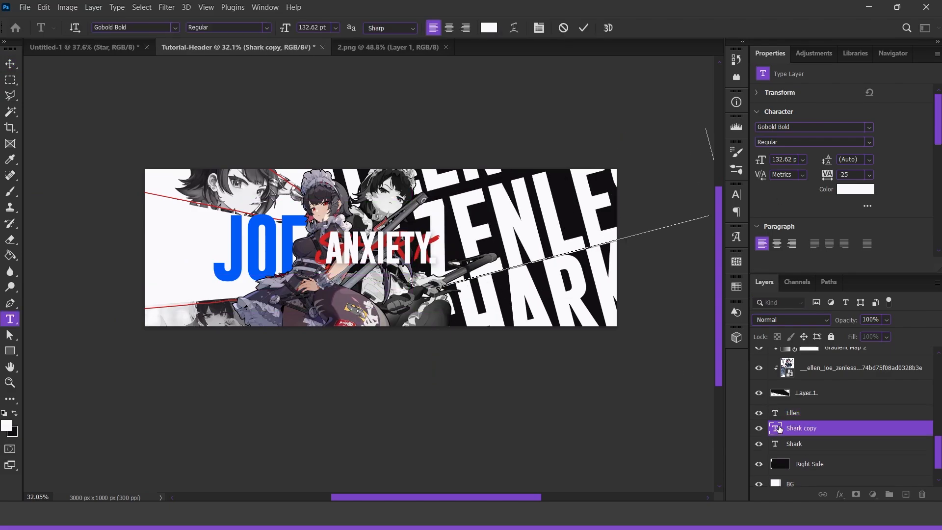
key("ctrl+Return")
Step: Set the Zenless zone zero text to 15 pt with 320 tracking and place it along the top of the Shark text
left_click_drag(760, 161, 692, 162)
left_click_drag(825, 175, 834, 176)
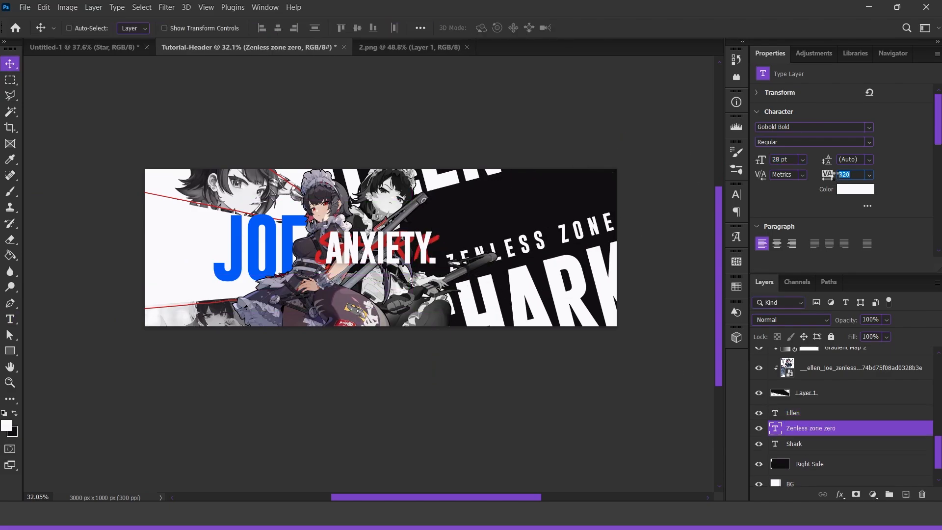
type("0")
key("Return")
left_click_drag(561, 239, 580, 226)
scroll(548, 259, "up", 7)
left_click(761, 162)
type("15")
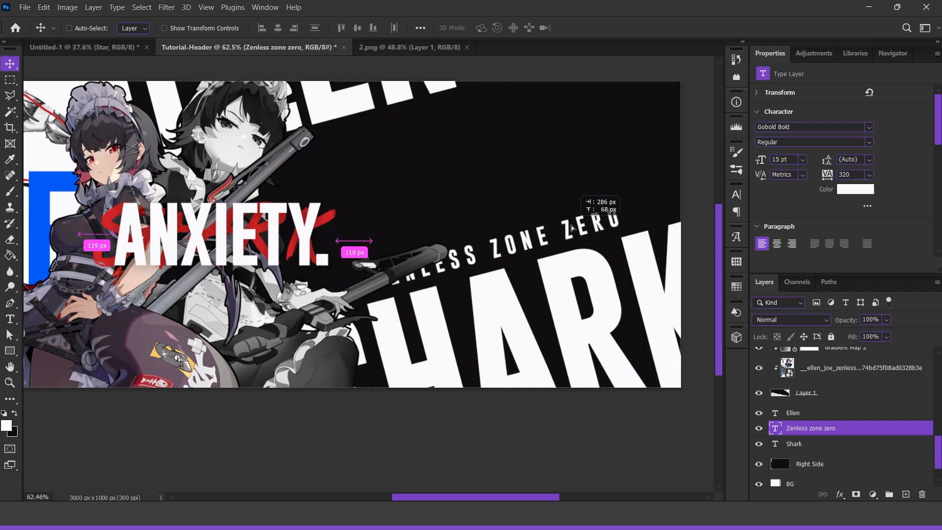
Step: Duplicate the Zenless zone zero text beneath the Ellen text and change the copy to Saw teeth trimming
scroll(445, 241, "down", 2)
left_click_drag(478, 264, 456, 151)
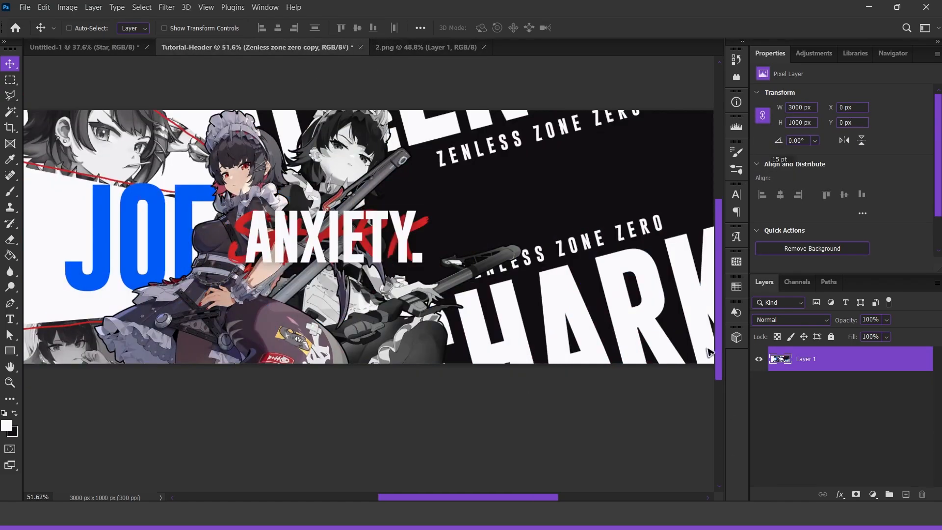
left_click(768, 474)
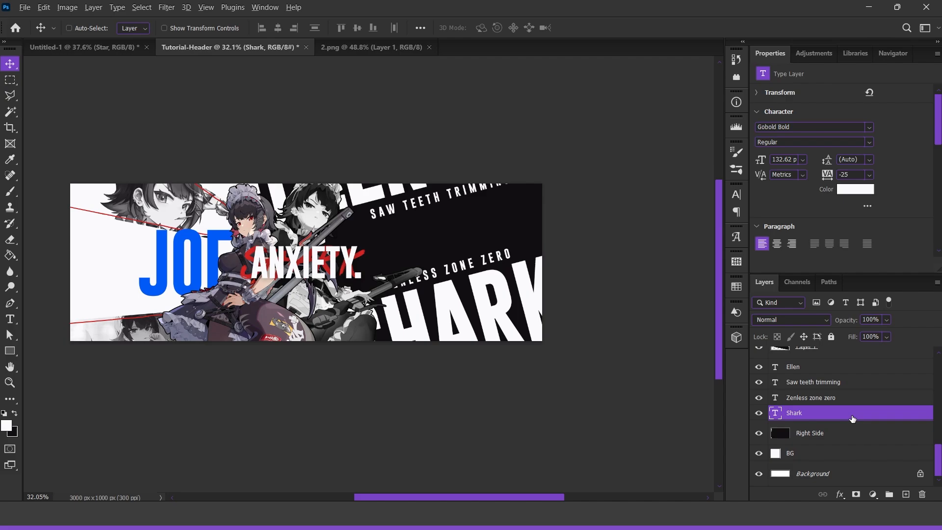
Step: Duplicate the Shark text onto a layer below it, enlarge the copy to 202.26 pt and change it to anxiety
key("ctrl+j")
key("ctrl+t")
left_click_drag(622, 340, 569, 324)
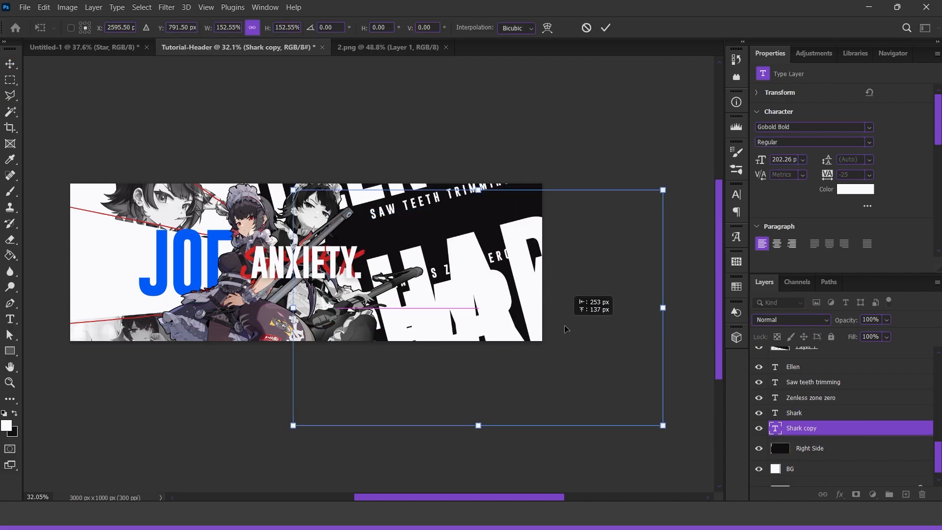
left_click(606, 27)
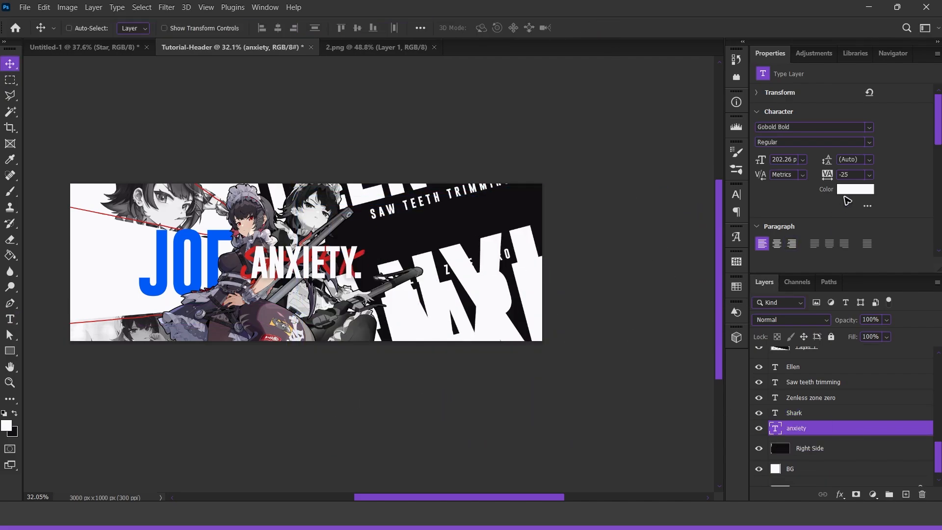
Step: Recolour the large anxiety background text with the blue #005af8 sampled from the JOE title
left_click(853, 190)
left_click(200, 250)
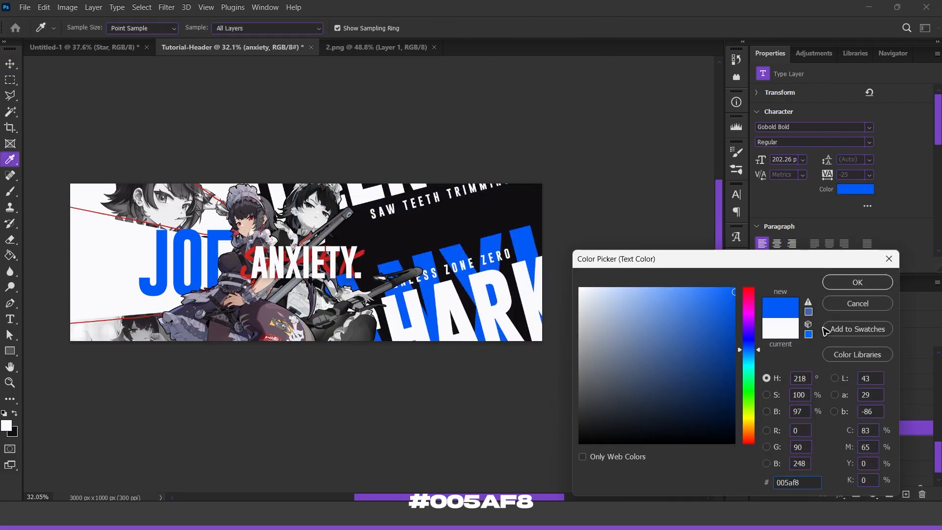
left_click(857, 282)
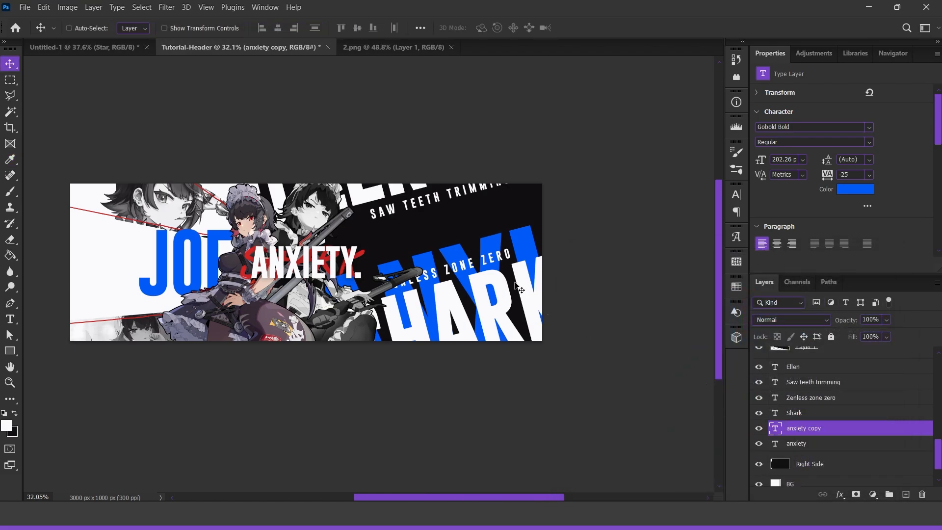
Step: Place a copy of the blue anxiety text at the upper right behind Ellen and change its wording to JOE
left_click_drag(517, 288, 335, 136)
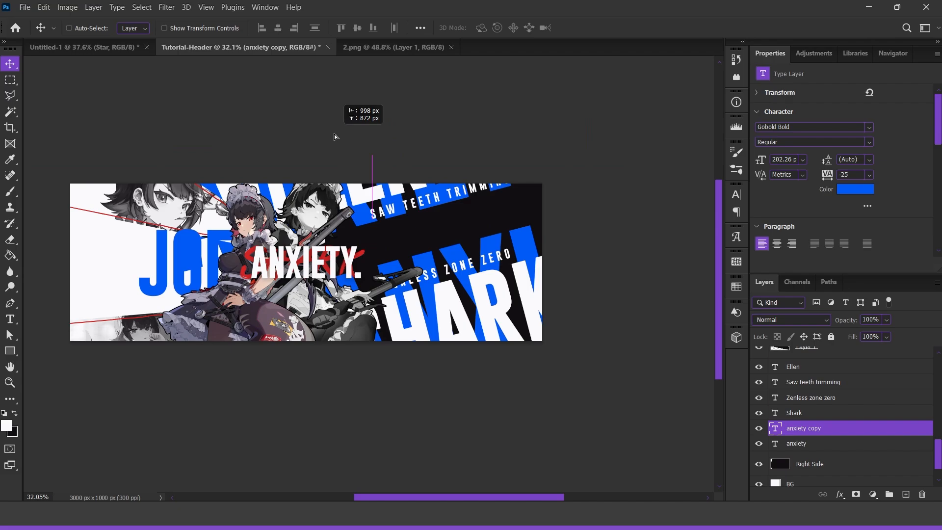
double_click(774, 428)
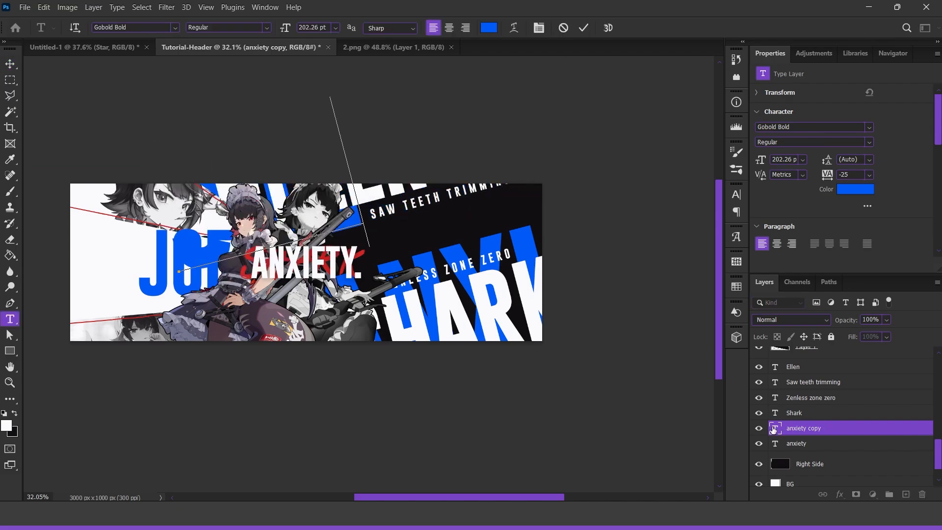
key("ctrl+Return")
left_click_drag(350, 224, 473, 206)
Step: Set the large JOE background text's colour to red #d32525
left_click(855, 189)
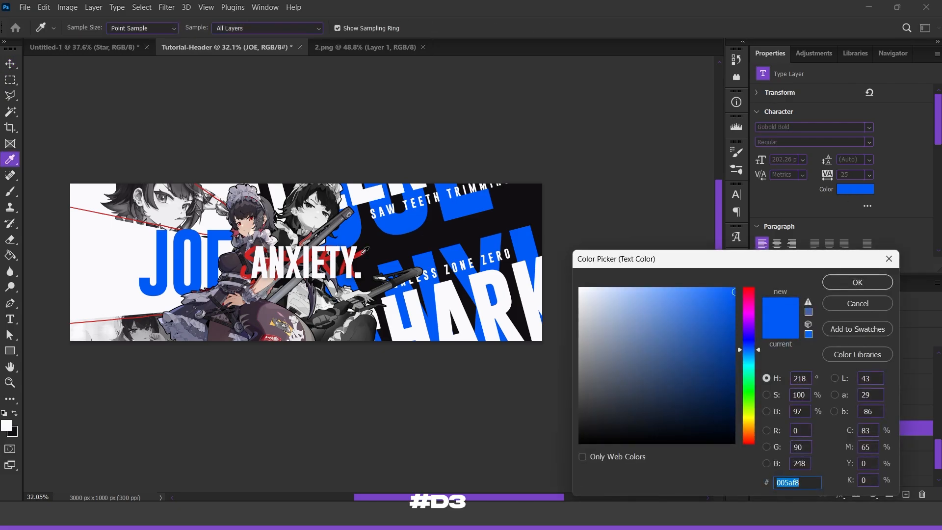
type("d32525")
left_click(859, 282)
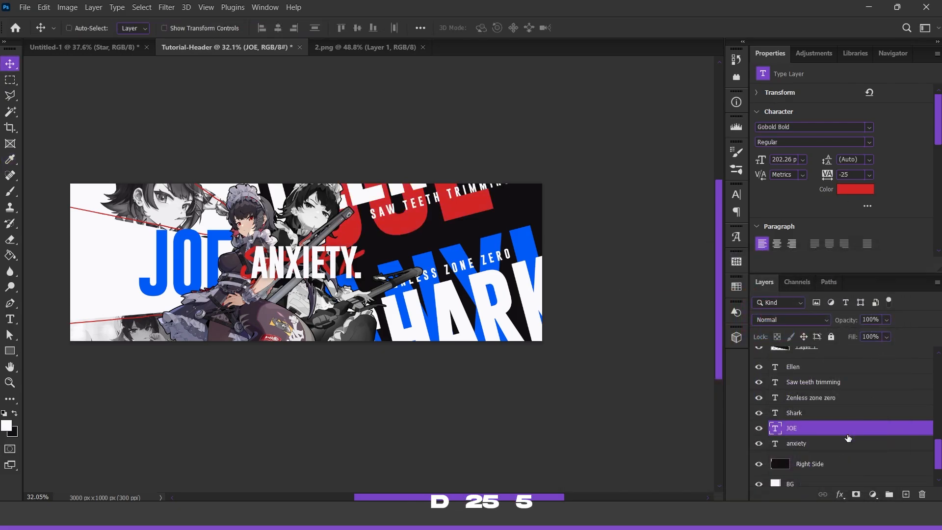
Step: Duplicate the red JOE text, give the copy a 4 px inside stroke in #d32525 and set its fill to 0%
key("ctrl+j")
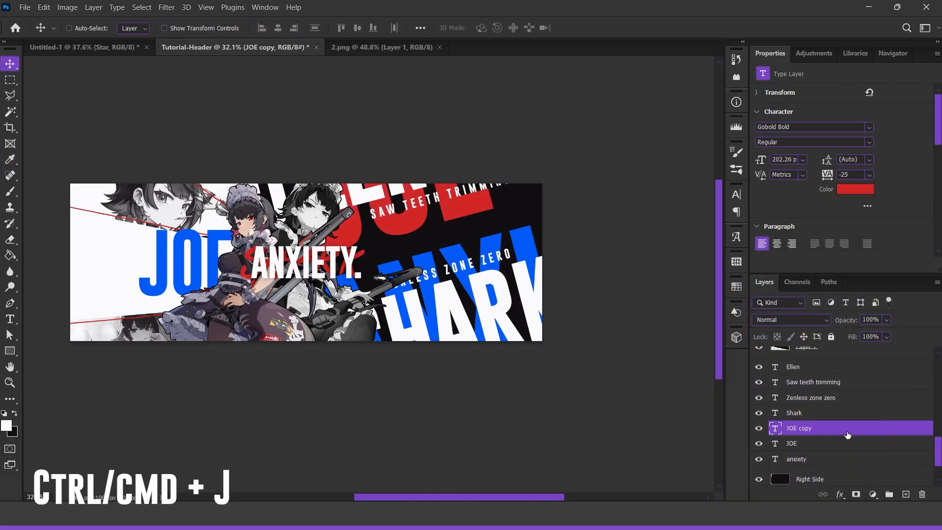
double_click(846, 428)
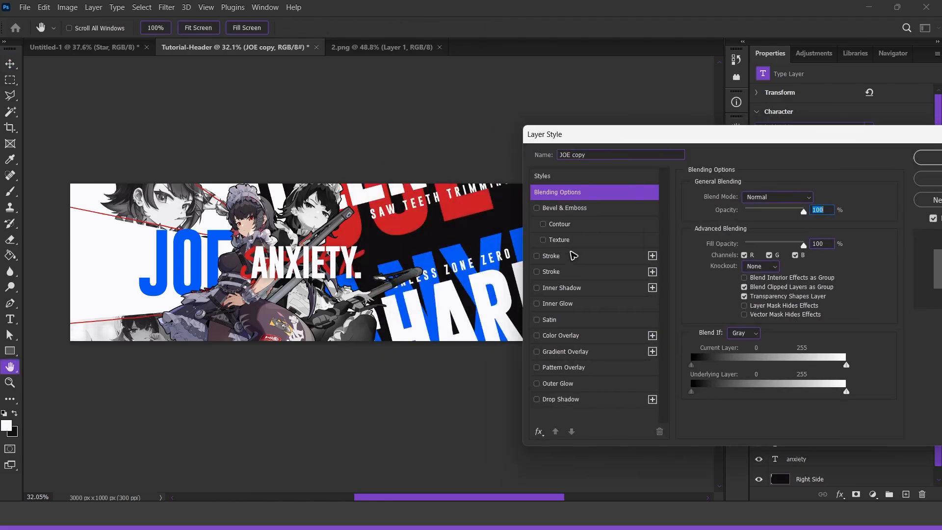
left_click(572, 255)
left_click(723, 281)
left_click(849, 285)
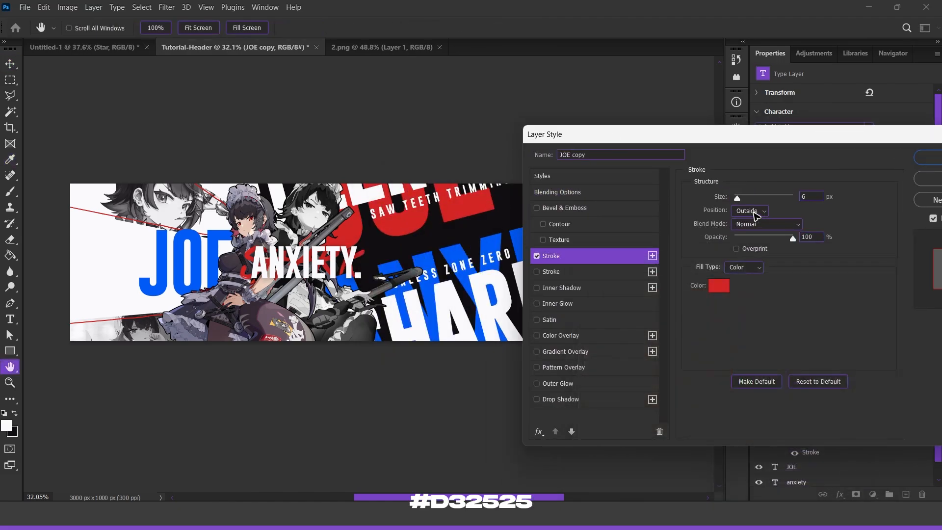
left_click(751, 211)
left_click(752, 229)
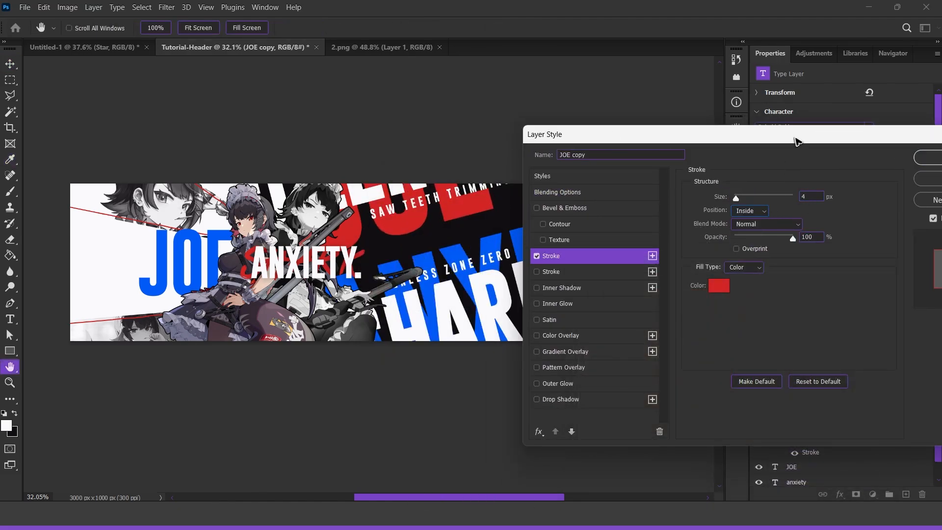
left_click_drag(807, 137, 666, 146)
left_click(814, 166)
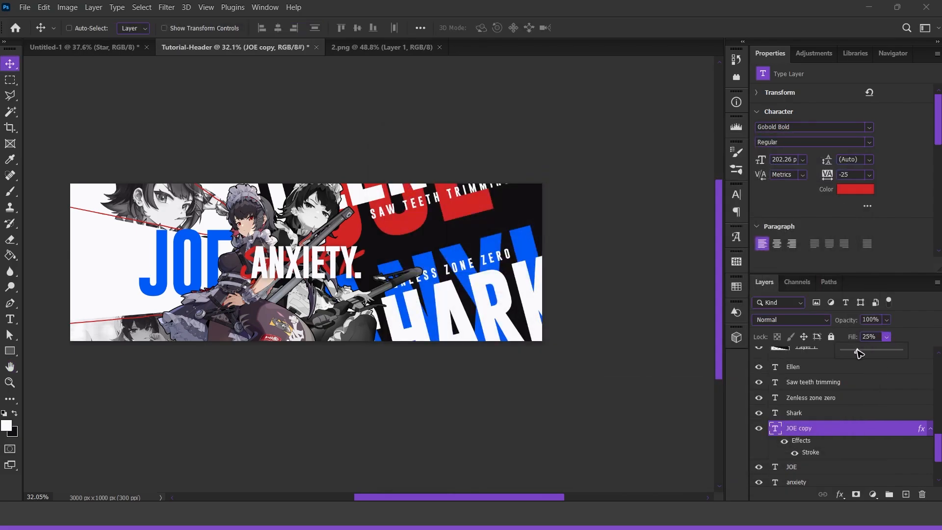
Step: Duplicate the blue anxiety background text and give the copy a 4 px inside stroke in #005af8 with 0% fill
scroll(816, 444, "down", 2)
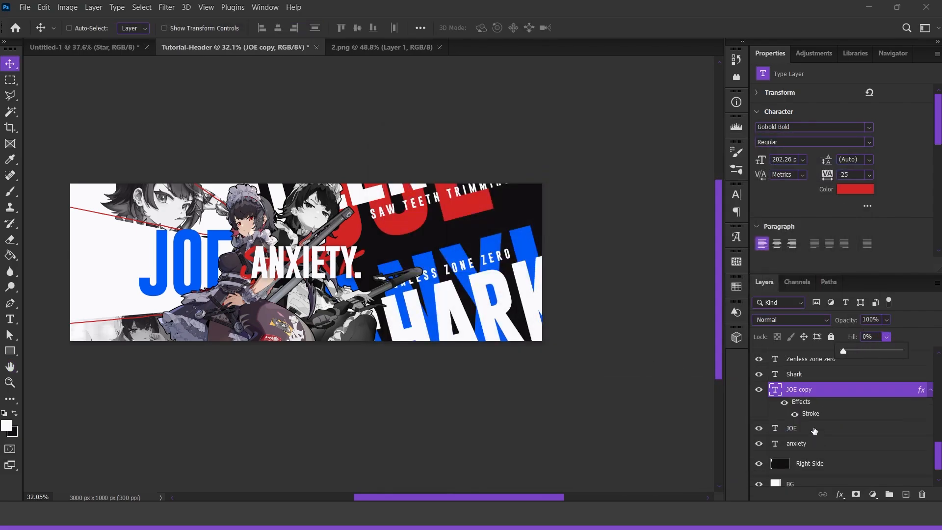
left_click(819, 446)
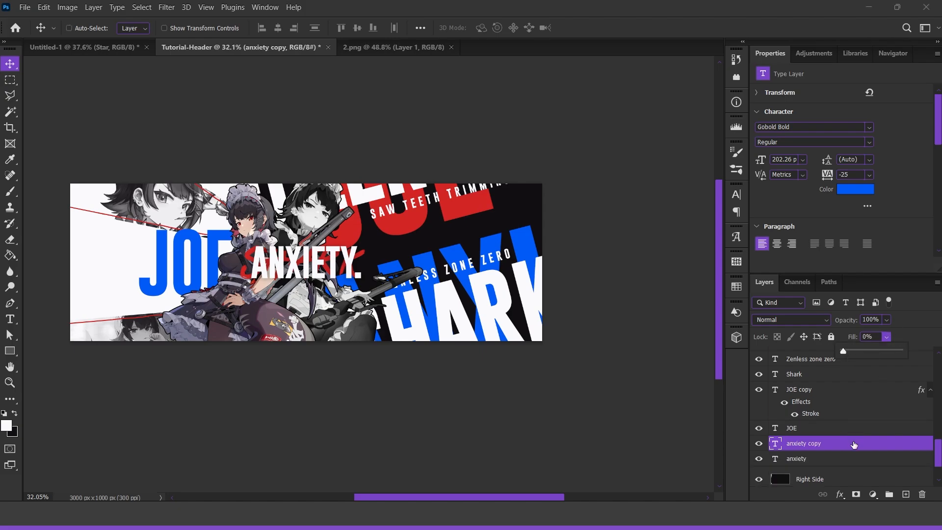
double_click(854, 445)
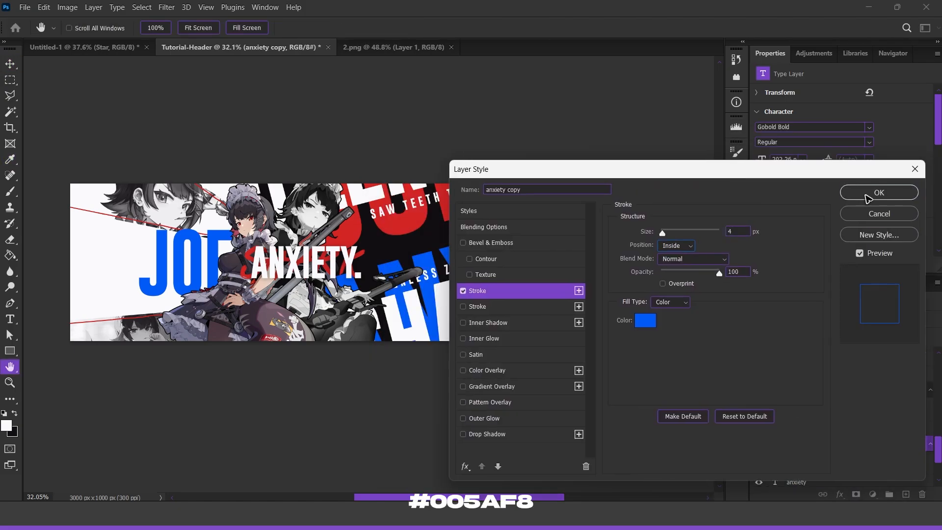
left_click(866, 197)
Step: Add a layer mask to the original blue anxiety background text and prepare a Soft Round brush of 1359 px
left_click(873, 444)
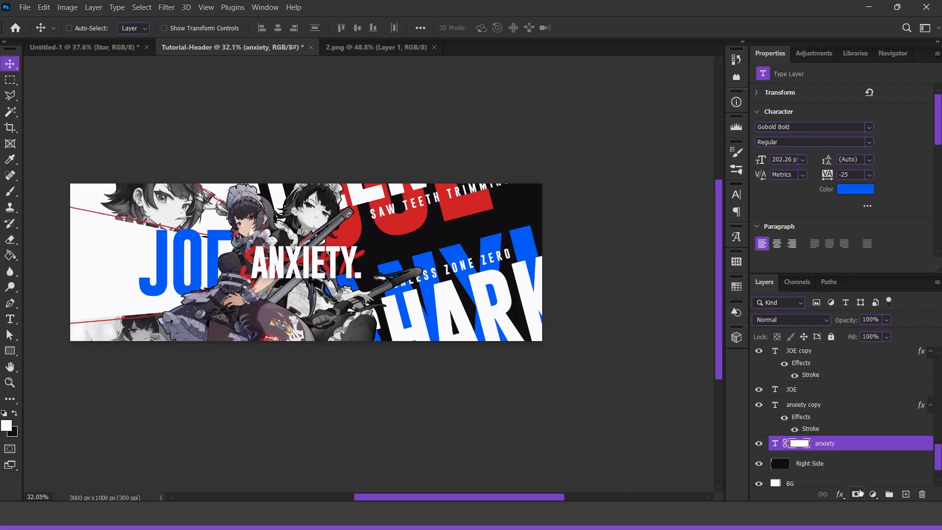
left_click(10, 192)
right_click(162, 229)
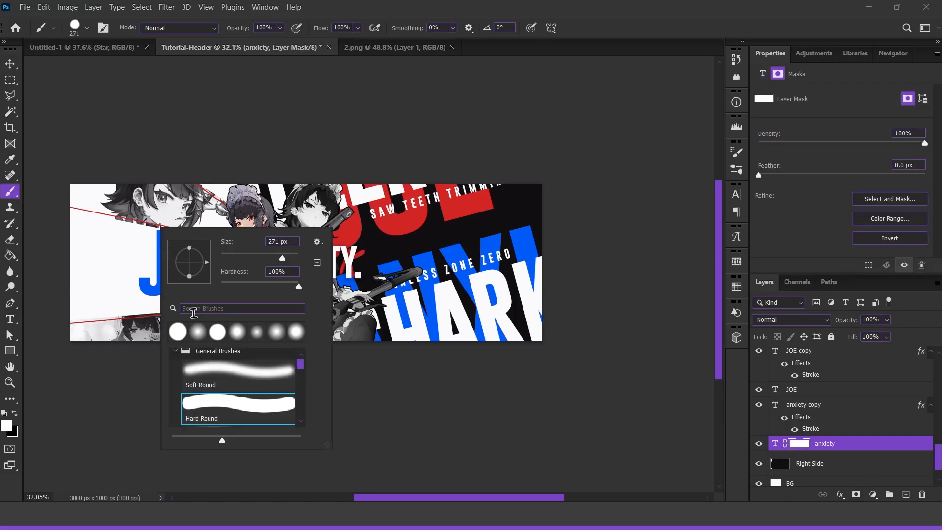
left_click(221, 387)
left_click(587, 23)
mouse_move(314, 240)
left_mouse_down()
mouse_move(385, 250)
mouse_move(377, 272)
mouse_move(393, 257)
left_mouse_up()
scroll(379, 241, "up", 4)
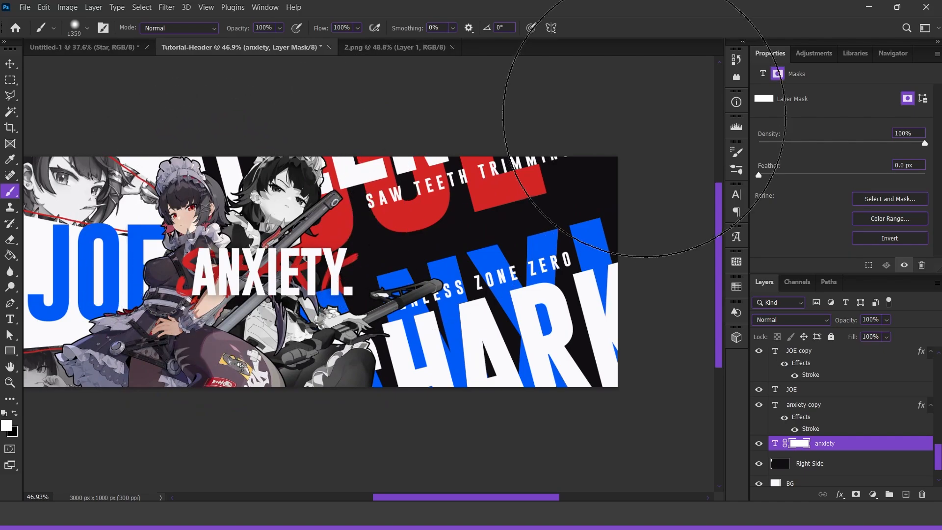
Step: Paint black on the anxiety text's mask to fade the upper part of its solid blue fill
left_click(7, 429)
left_click(891, 259)
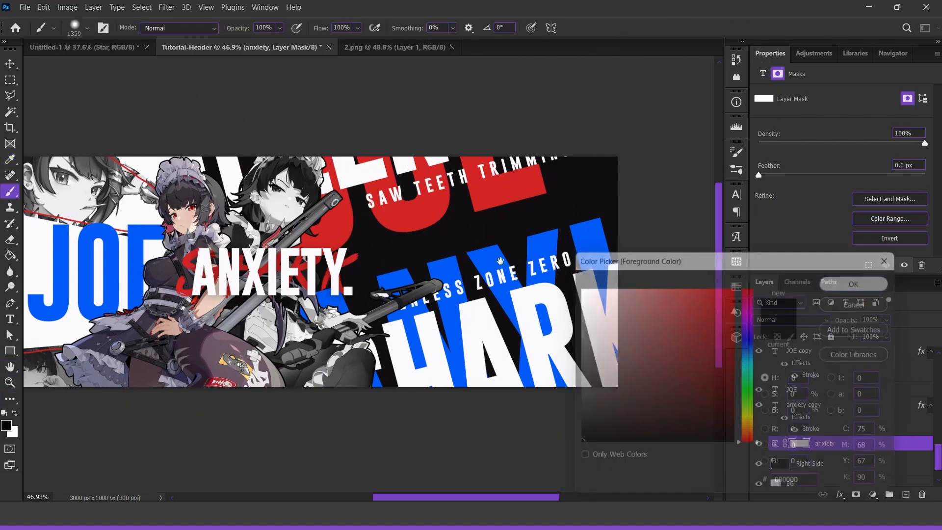
left_click_drag(314, 233, 210, 241)
left_click_drag(141, 242, 530, 146)
left_click_drag(453, 283, 542, 337)
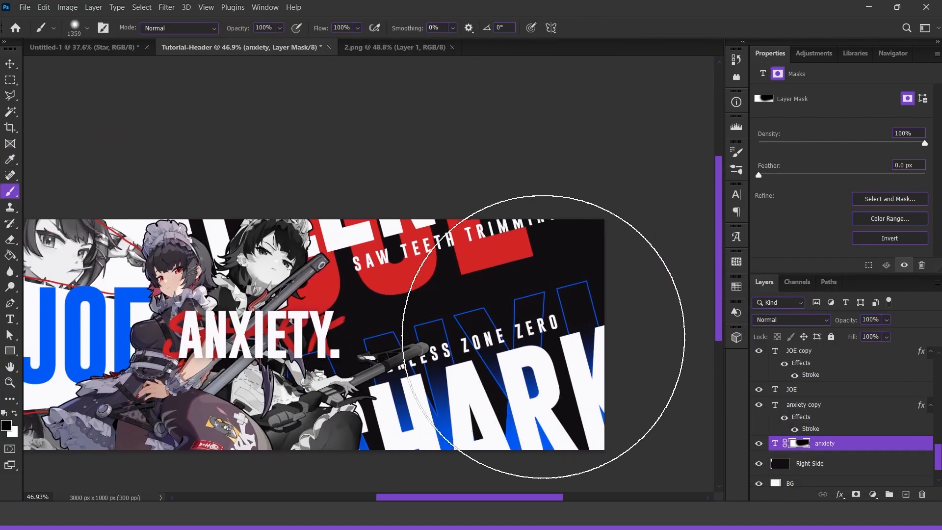
Step: Add a layer mask to the solid red JOE background text and fade its lower part with the black soft brush
scroll(542, 336, "down", 3)
left_click(815, 390)
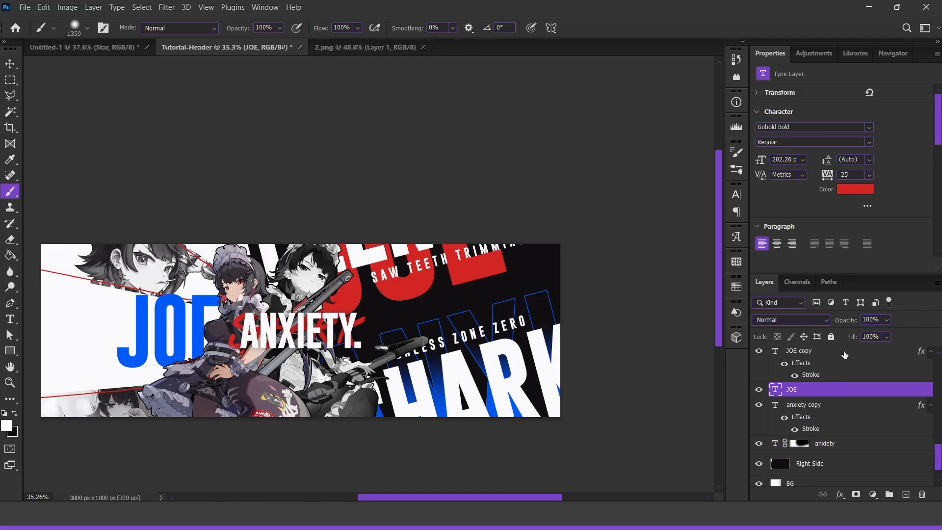
left_click(757, 391)
left_click(799, 389)
key("x")
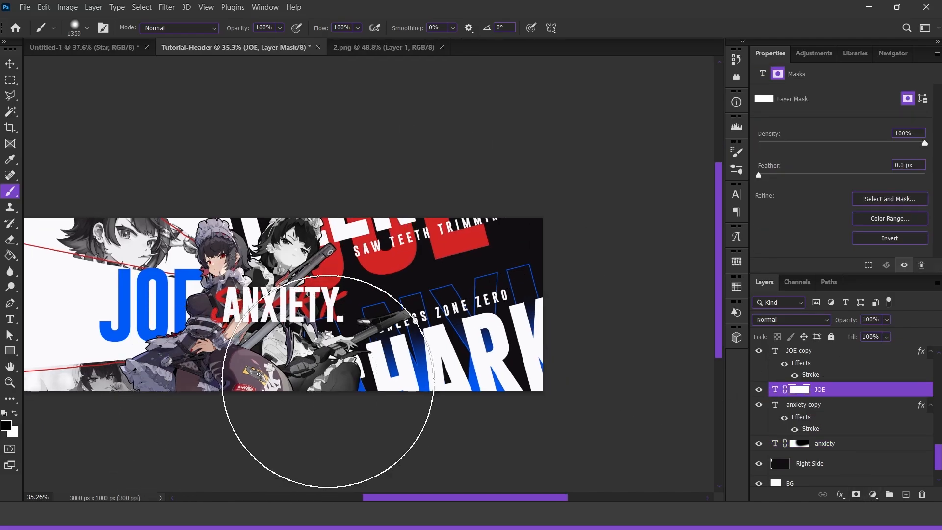
key("ctrl+minus")
key("ctrl+minus")
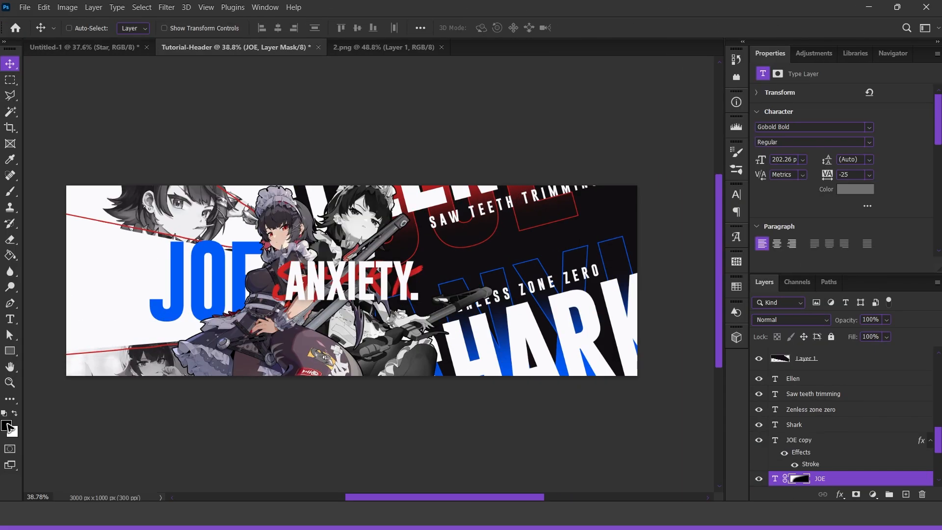
Step: Try to sample the JOE title's blue as the foreground colour while the red JOE mask is active
left_click(7, 426)
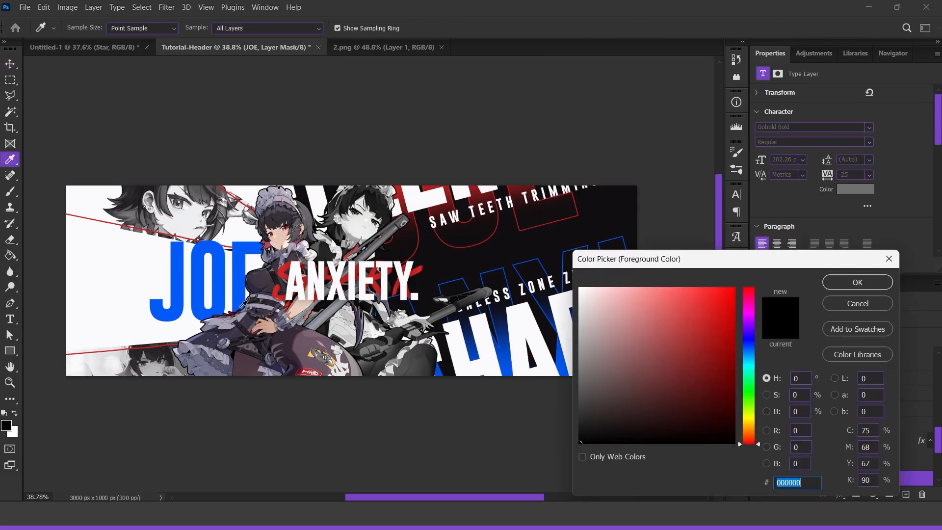
left_click(836, 285)
left_click(9, 427)
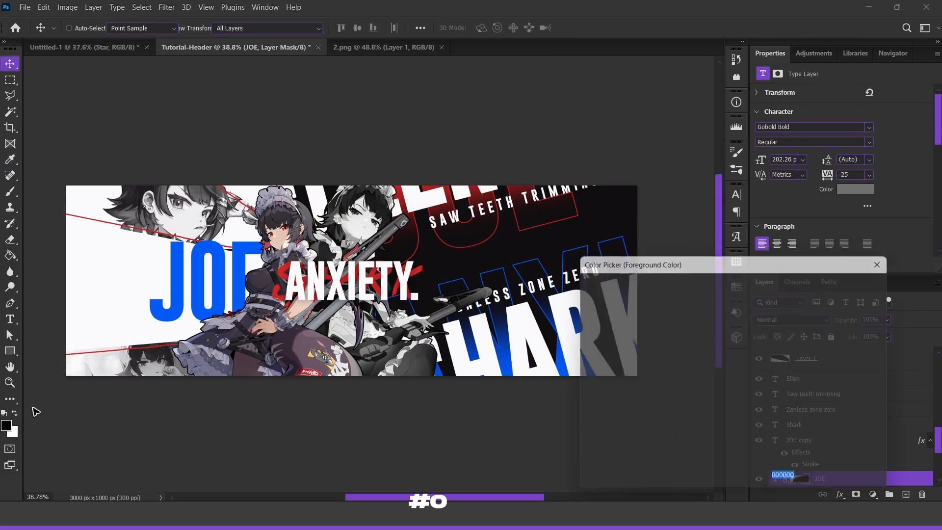
left_click(203, 288)
left_click(866, 287)
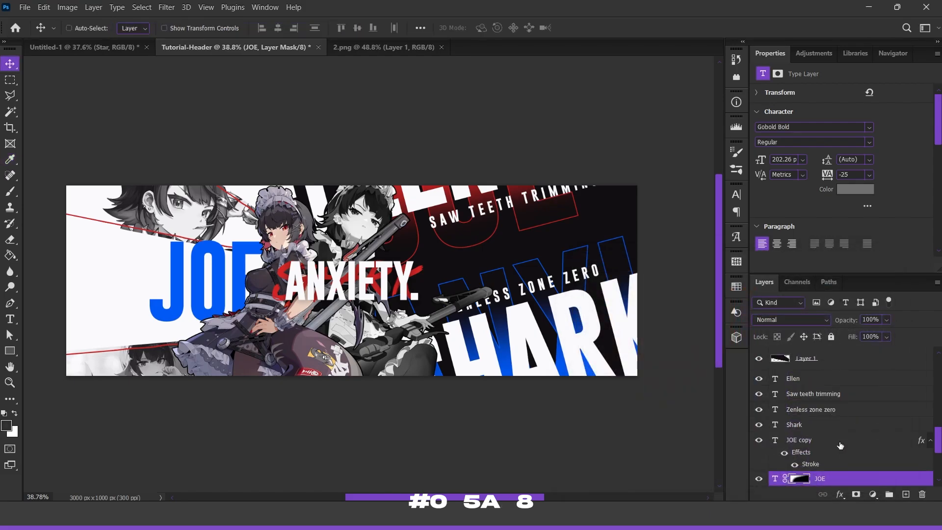
Step: With the Shark text layer selected, set the foreground colour to #005af8 sampled from the JOE title and the background colour to #fafafd
left_click(781, 429)
left_click(6, 424)
left_click(182, 269)
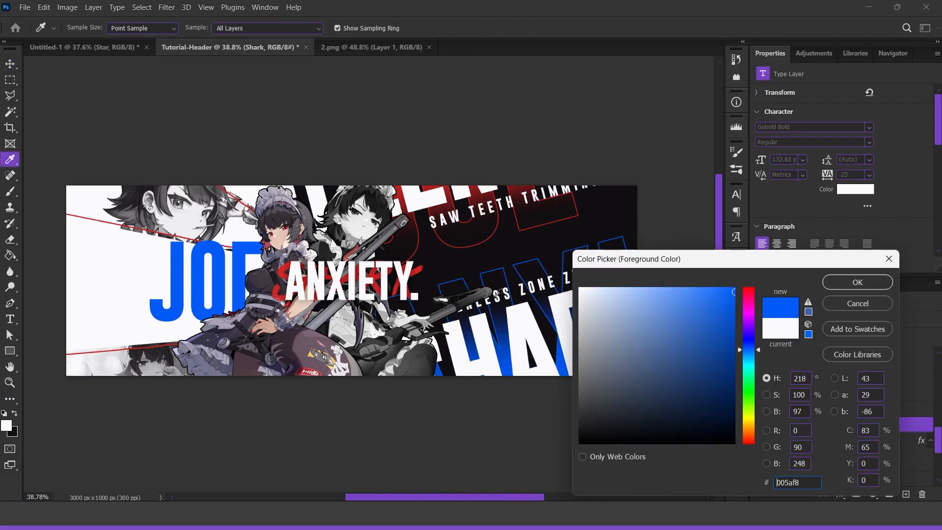
left_click(847, 288)
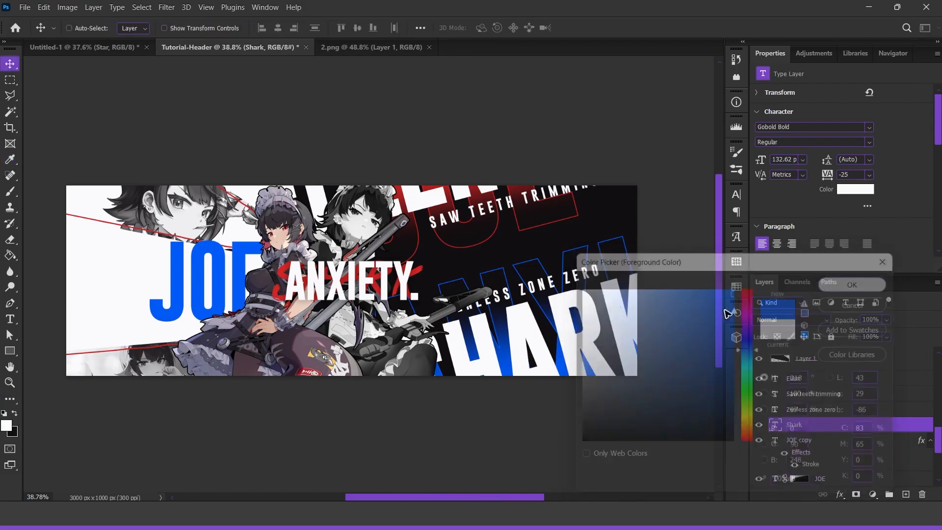
left_click(10, 426)
type("fafafd")
key("Return")
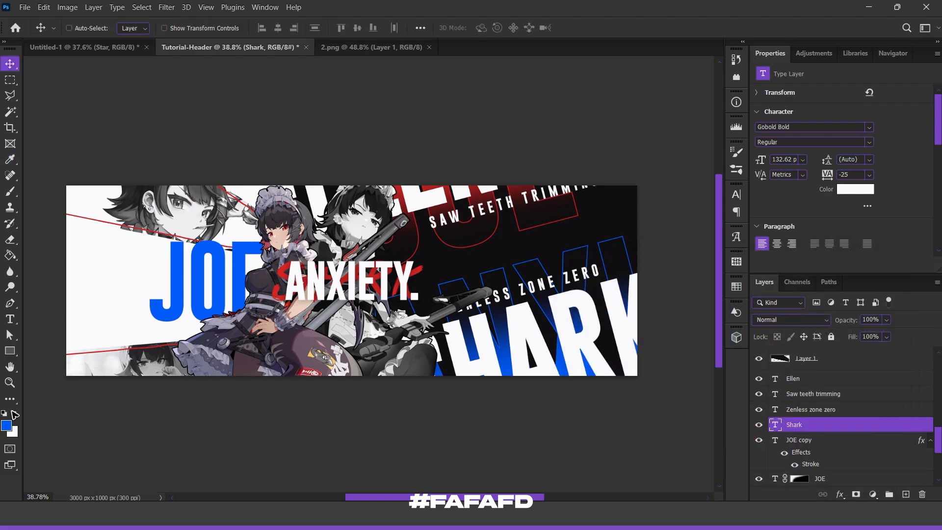
Step: Duplicate the upper panel's base shape, Layer 1, and place the copy above its Gradient Map 2 layer
right_click(179, 219)
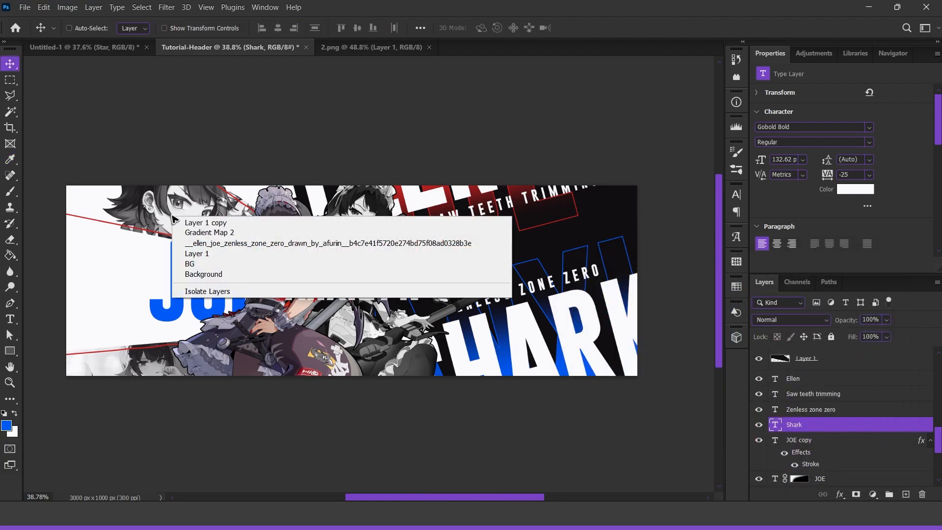
left_click(235, 232)
left_click(788, 388)
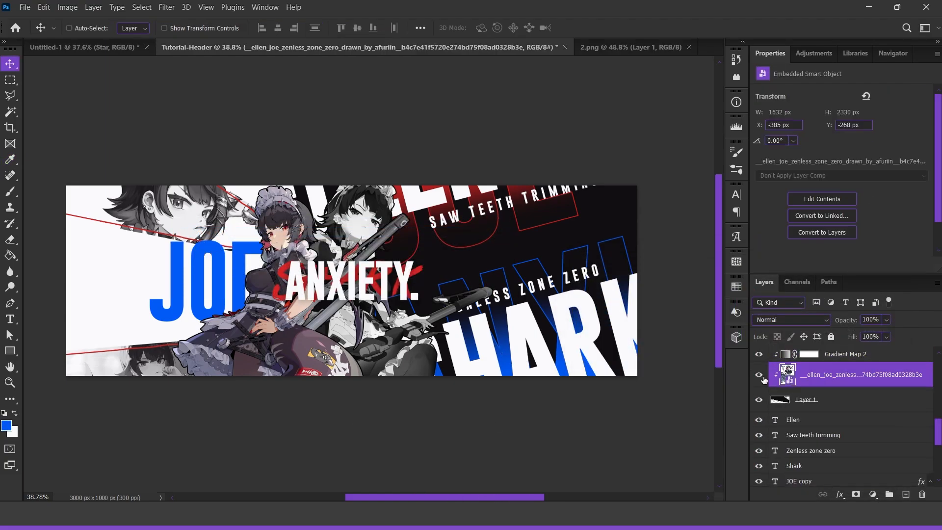
left_click(799, 403)
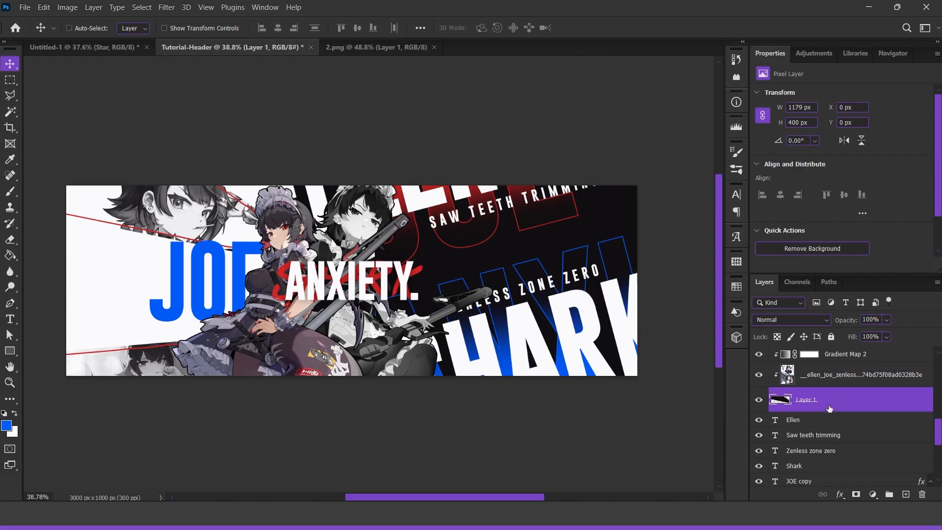
scroll(834, 407, "up", 1)
left_click_drag(829, 440, 823, 388)
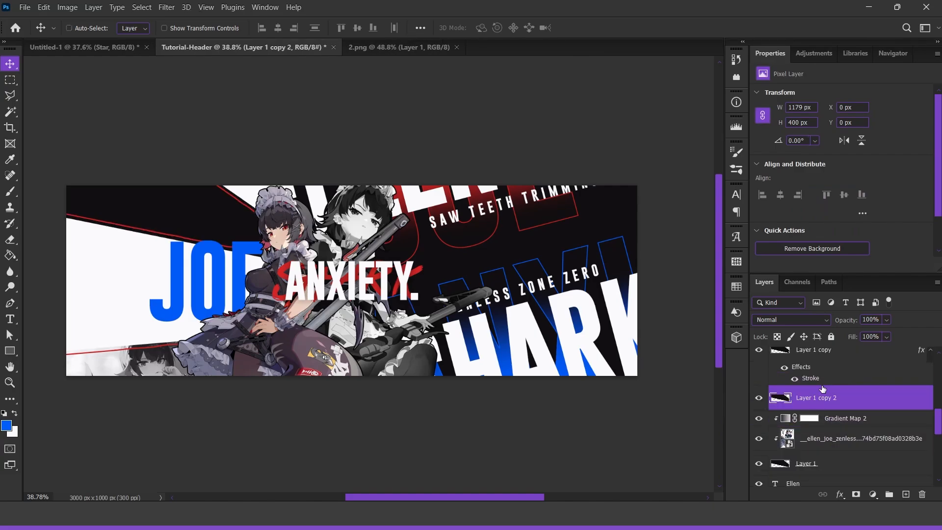
Step: Apply the Halftone Pattern filter to the upper panel's shape copy with size 1, contrast 26 and the Dot pattern
left_click(177, 8)
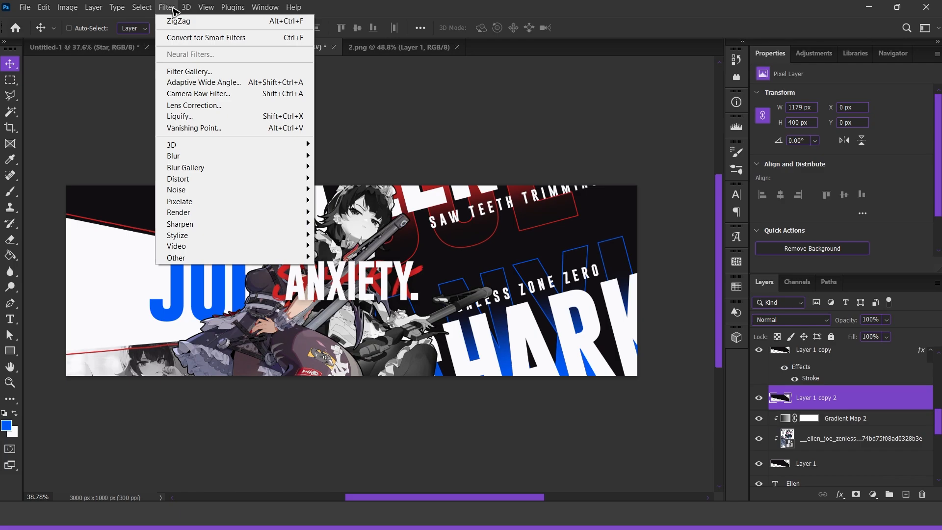
left_click(206, 74)
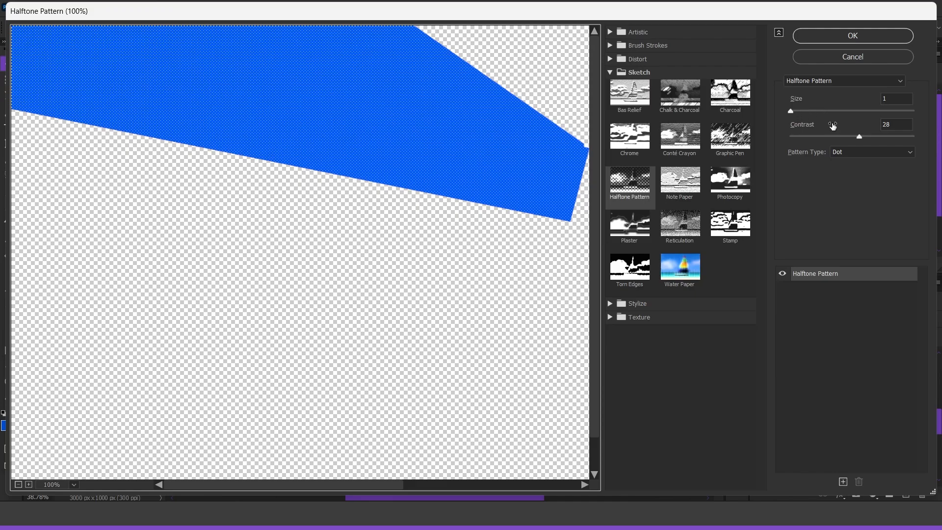
left_click_drag(858, 137, 871, 137)
mouse_move(845, 141)
left_mouse_down()
mouse_move(827, 137)
mouse_move(854, 138)
left_mouse_up()
mouse_move(790, 112)
left_mouse_down()
mouse_move(853, 116)
mouse_move(799, 114)
left_mouse_up()
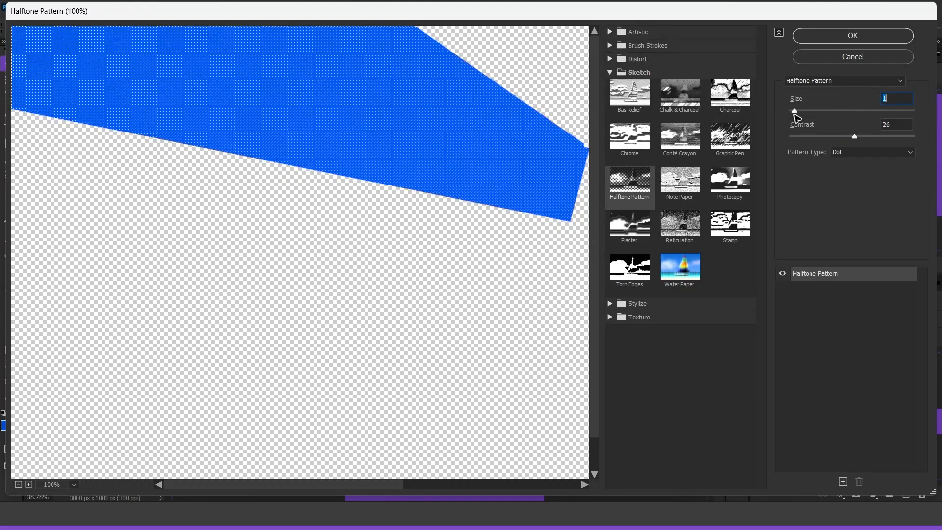
left_click(810, 38)
Step: Try the blue halftone shape over the upper panel at 12% opacity and inspect its dots up close
scroll(364, 273, "up", 10)
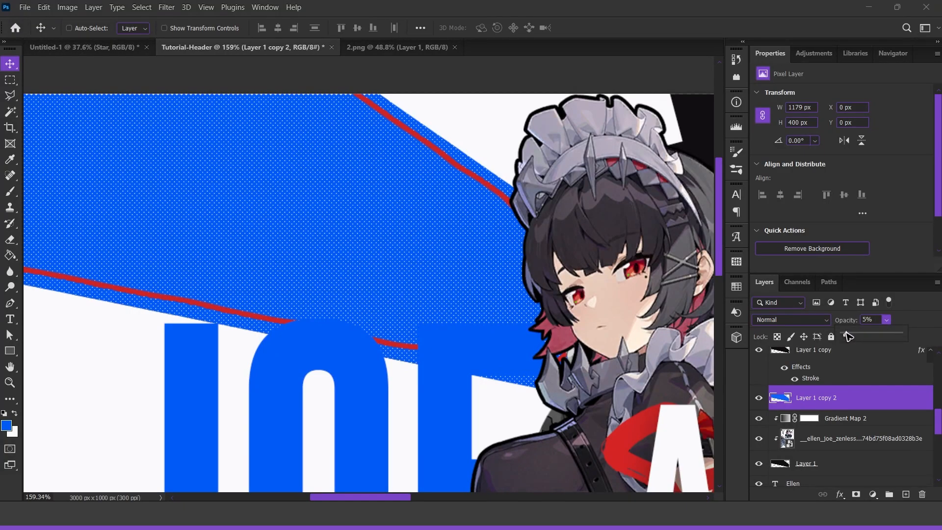
left_click_drag(848, 336, 851, 336)
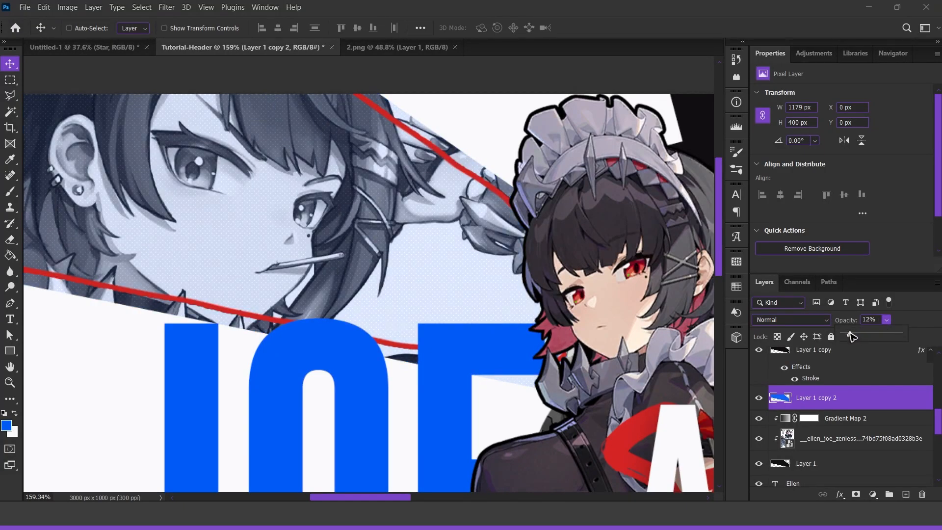
scroll(313, 297, "down", 2)
scroll(313, 297, "up", 7)
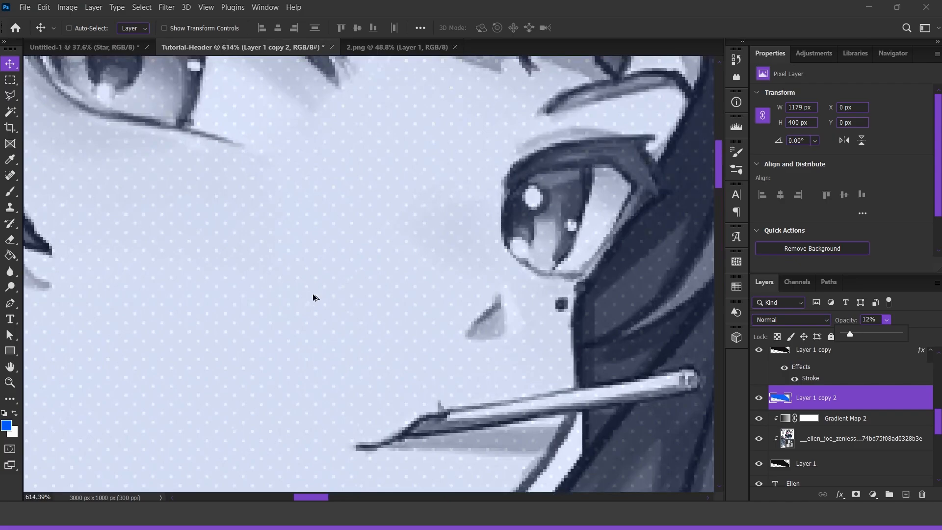
scroll(400, 330, "down", 3)
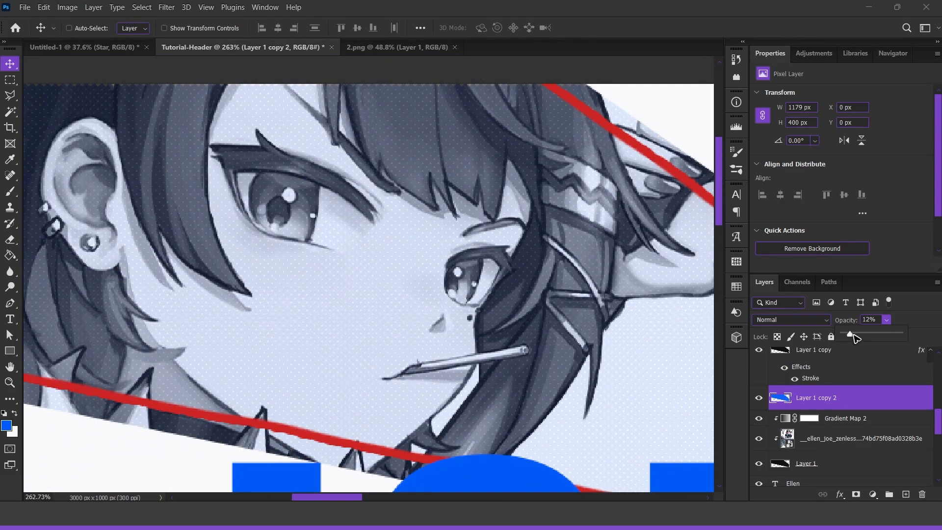
Step: Set the upper panel's halftone layer to Soft Light blending at 60% opacity
left_click_drag(853, 335, 907, 335)
scroll(480, 337, "down", 5)
left_click(806, 322)
left_click(785, 348)
left_click(886, 320)
scroll(540, 332, "up", 5)
scroll(461, 334, "down", 2)
scroll(520, 332, "down", 5)
Step: Duplicate the lower panel's base shape, Layer 2, and place the copy above its Gradient Map 2 layer
right_click(199, 384)
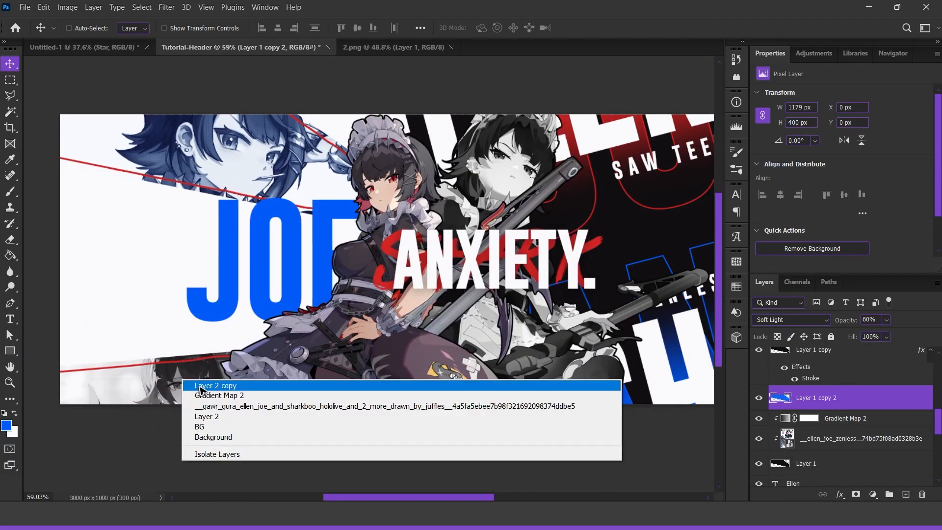
left_click(216, 388)
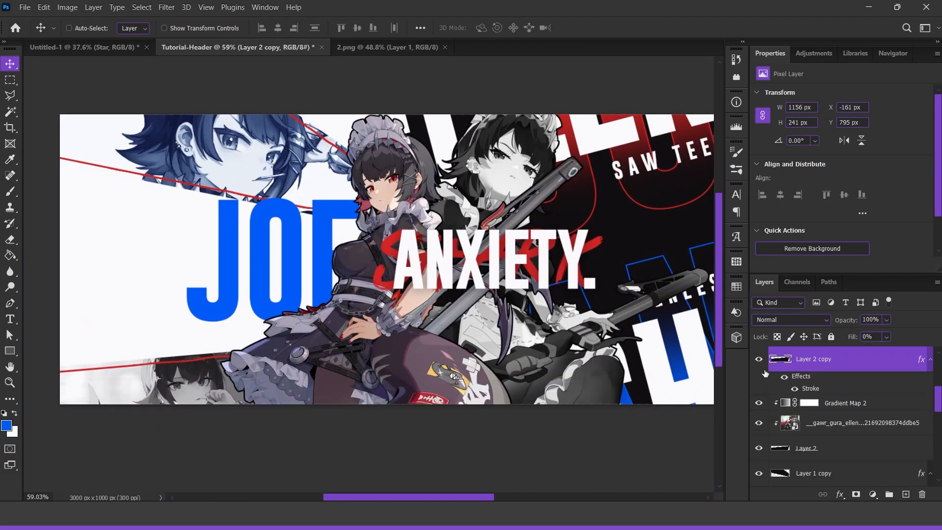
left_click(797, 444)
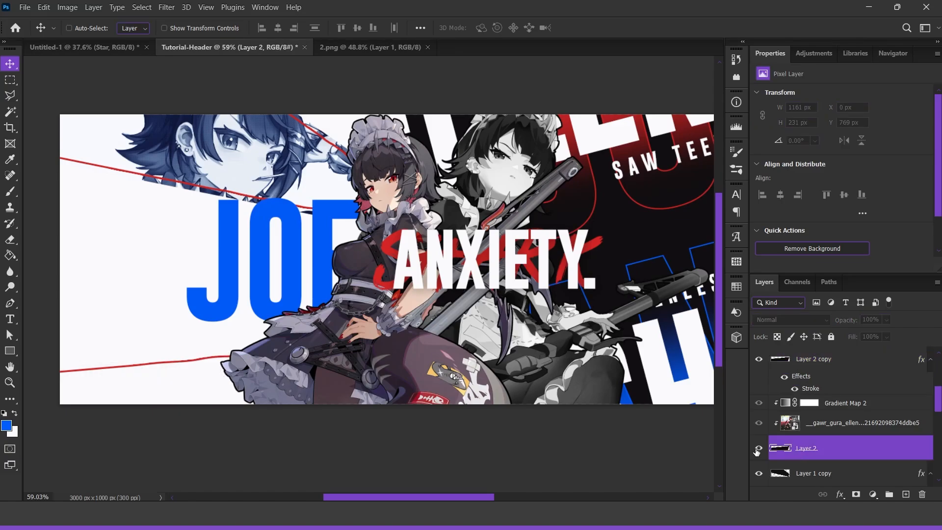
left_click_drag(866, 448, 859, 398)
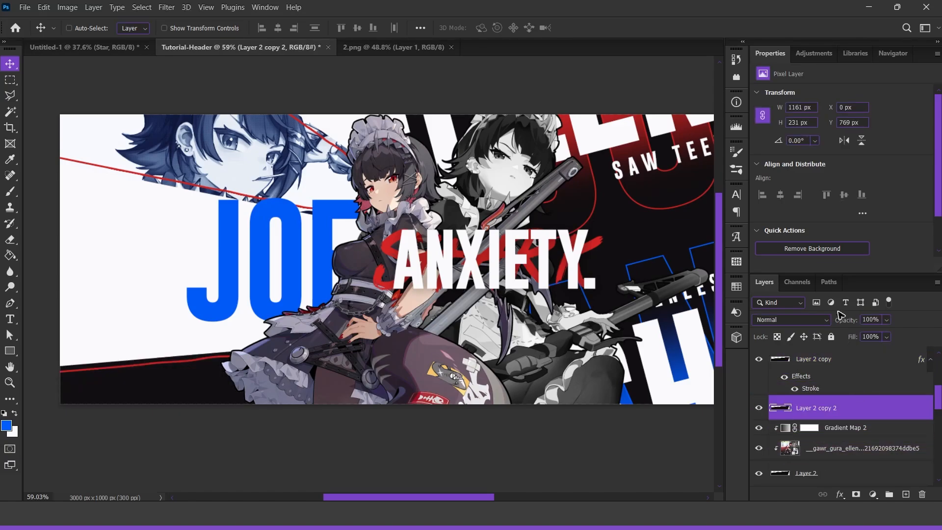
Step: Apply the same blue halftone filter to the lower panel's shape copy and blend it with Soft Light
left_click(167, 7)
left_click(187, 50)
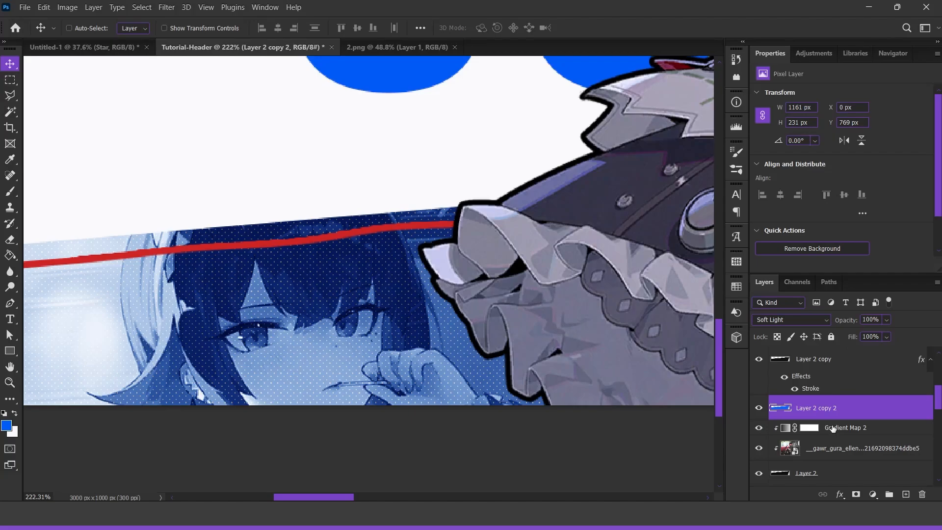
scroll(833, 428, "down", 4)
left_click(828, 396)
Step: Set the lower panel's halftone layer to 60% opacity
scroll(829, 396, "up", 3)
left_click(830, 371)
left_click(870, 319)
type("60")
key("Return")
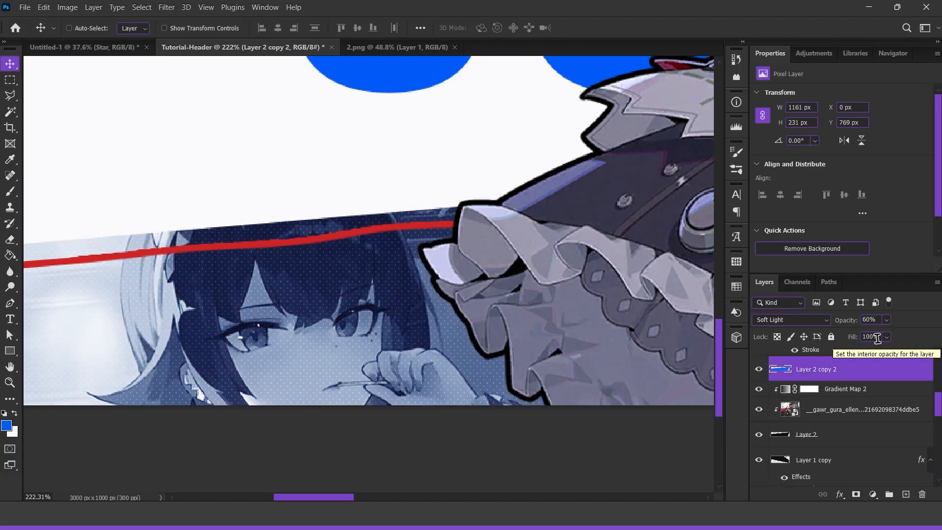
scroll(274, 338, "down", 8)
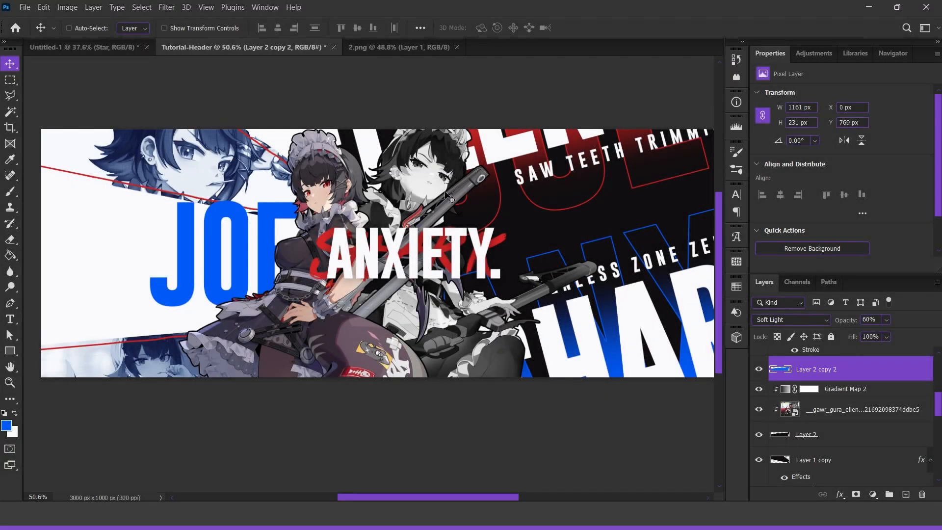
Step: Duplicate the Render-2 layer
right_click(438, 186)
left_click(431, 195)
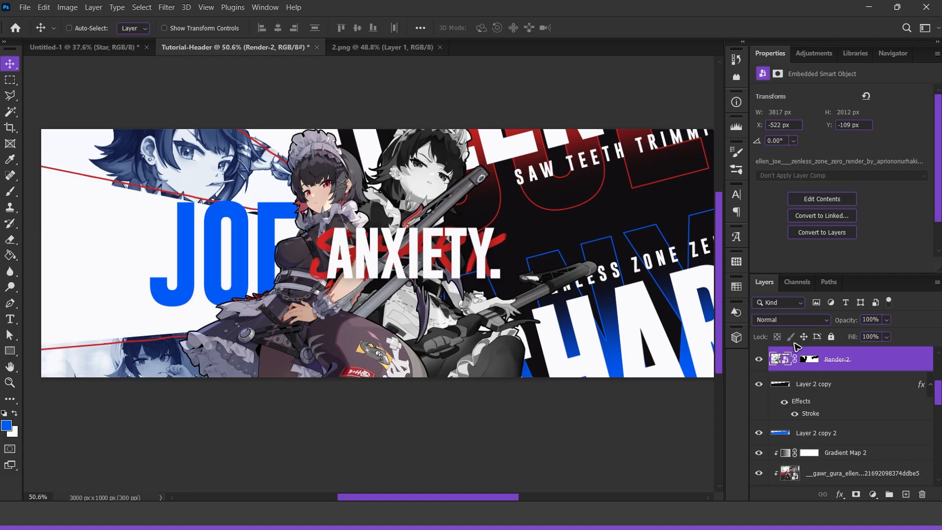
left_click(759, 360)
left_click(759, 361)
key("ctrl+j")
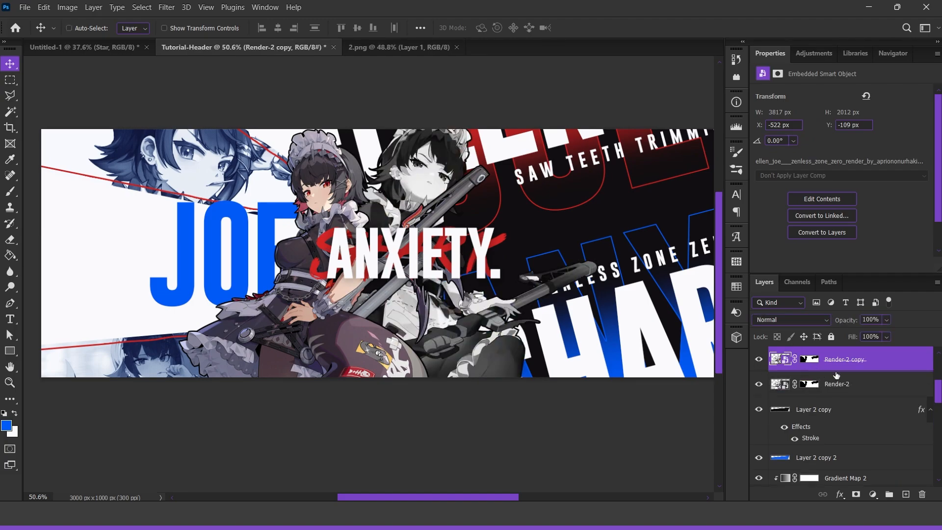
Step: Rasterize the Render-2 copy and apply its layer mask
right_click(887, 363)
left_click(781, 256)
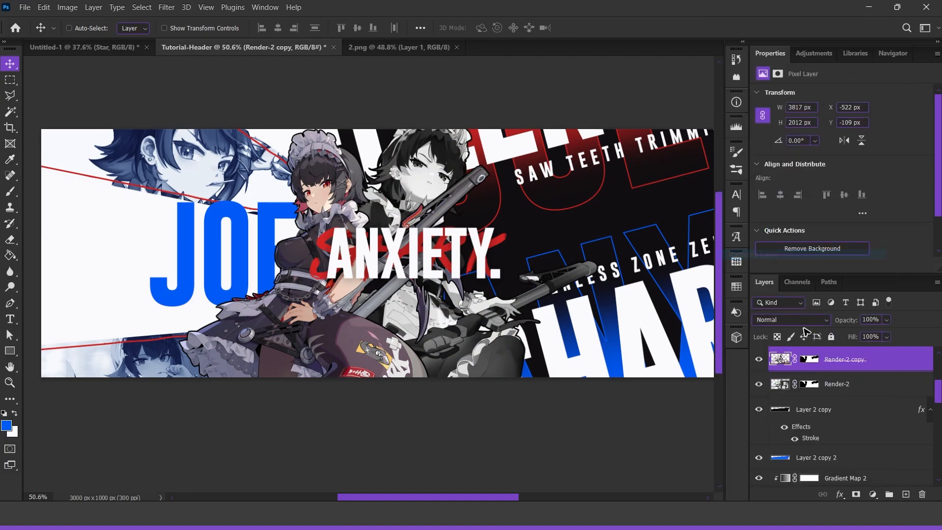
right_click(808, 360)
left_click(842, 394)
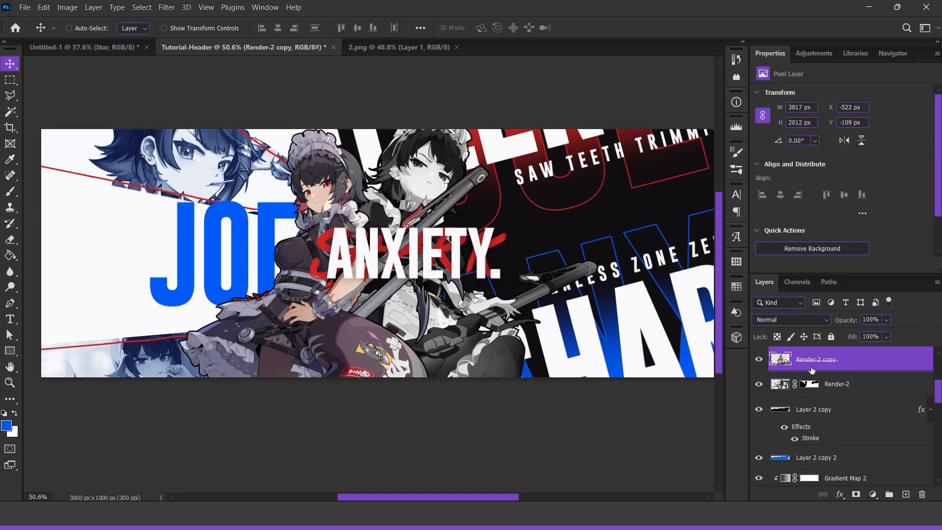
Step: Duplicate the rasterized Render-2 copy and place the new copy above its Gradient Map 1 layer
scroll(824, 410, "up", 2)
key("ctrl+j")
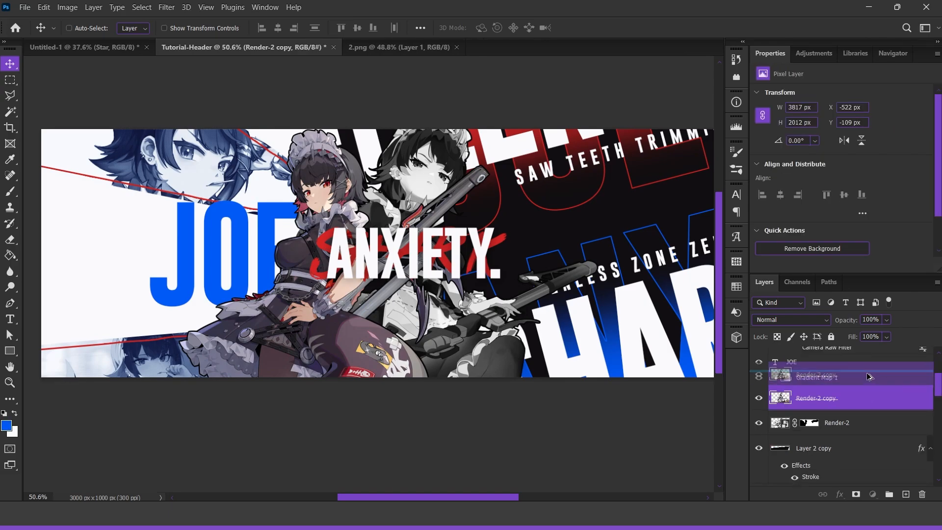
key("ctrl+bracketright")
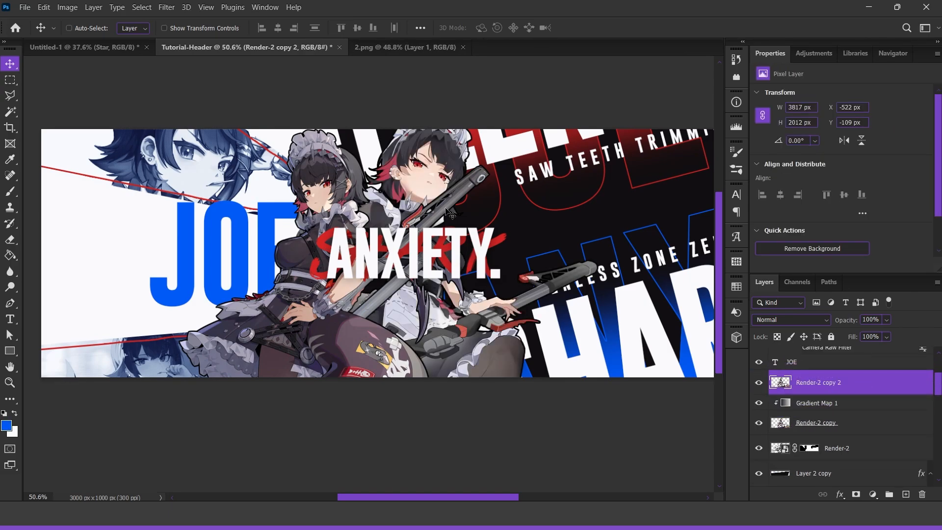
Step: Give Render-2 copy 2 a Normal colour overlay in the blue sampled from the JOE title
double_click(879, 385)
left_click(486, 370)
left_click(740, 233)
left_click(269, 240)
left_click(859, 280)
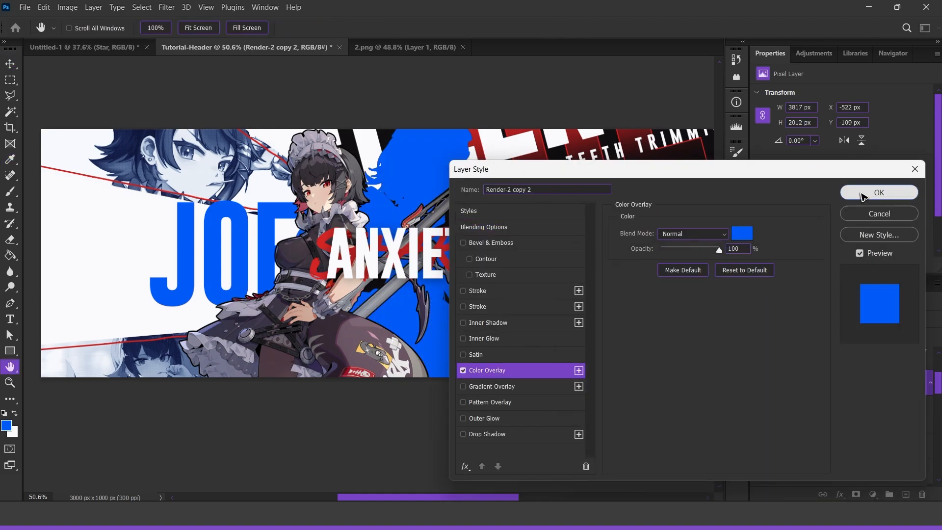
left_click(862, 193)
left_click(166, 7)
left_click(189, 72)
key("Escape")
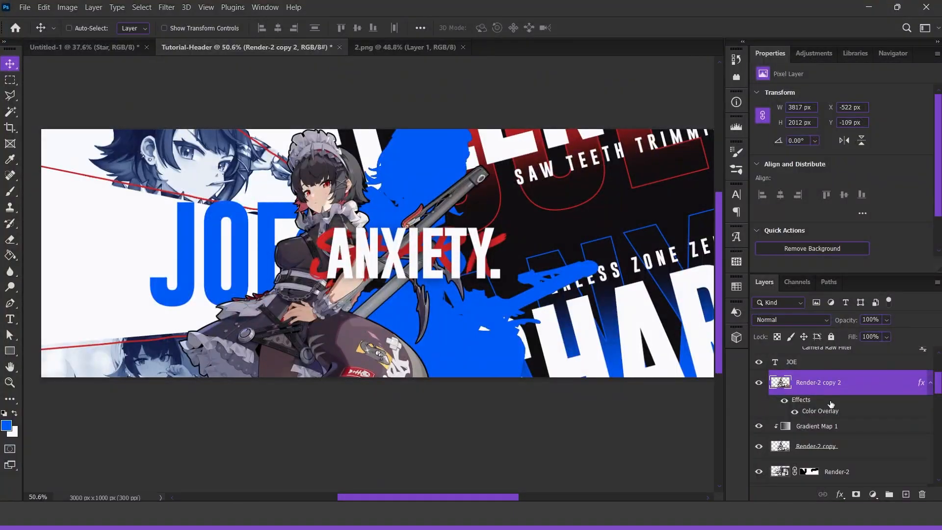
Step: Rasterize the layer style of Render-2 copy 2 and apply the same blue halftone filter to it
right_click(880, 384)
left_click(804, 215)
left_click(167, 8)
left_click(195, 72)
scroll(417, 205, "down", 3)
left_click(852, 35)
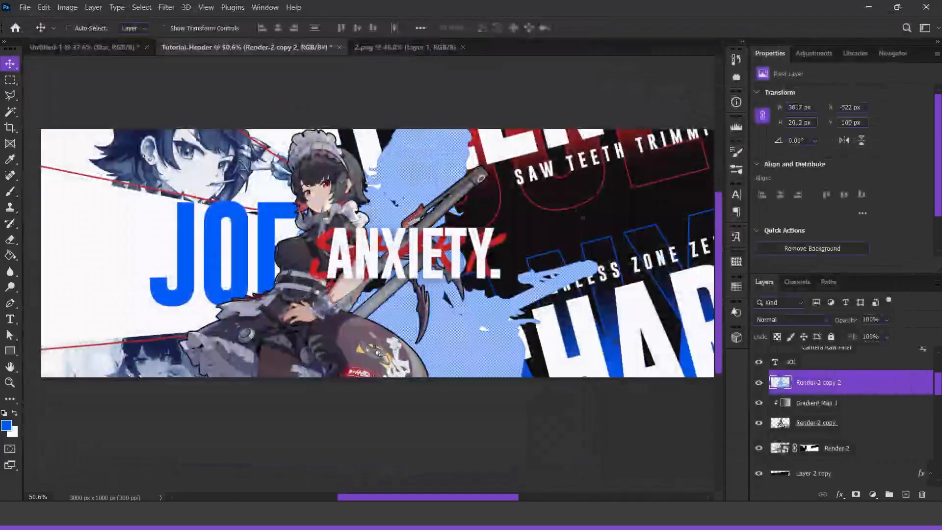
Step: Set Render-2 copy 2 to Soft Light blending at 21% opacity
left_click(790, 320)
left_click(780, 344)
scroll(429, 220, "up", 7)
left_click(886, 320)
left_click_drag(903, 334, 855, 335)
scroll(396, 194, "up", 5)
scroll(612, 192, "down", 8)
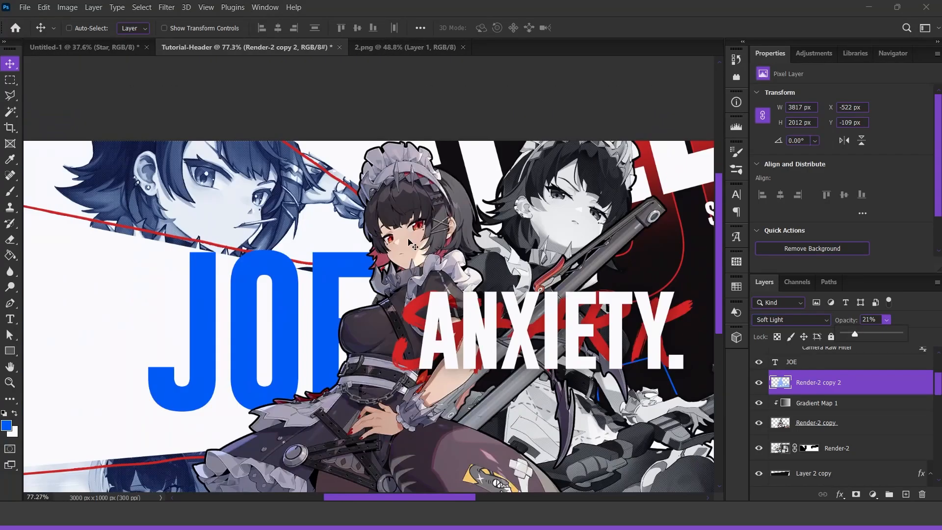
scroll(820, 372, "up", 2)
Step: Duplicate the Render-1 layer as a rasterized copy placed directly beneath Render-1
left_click(820, 371)
scroll(820, 371, "up", 1)
key("ctrl+z")
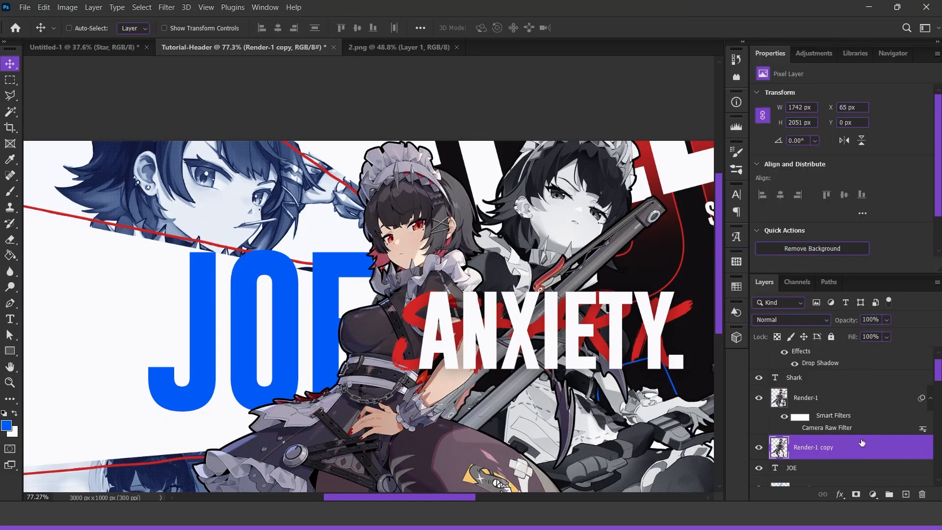
Step: Give the Render-1 copy a blue colour overlay and shift it about 20 px to the right behind Render-1
double_click(820, 476)
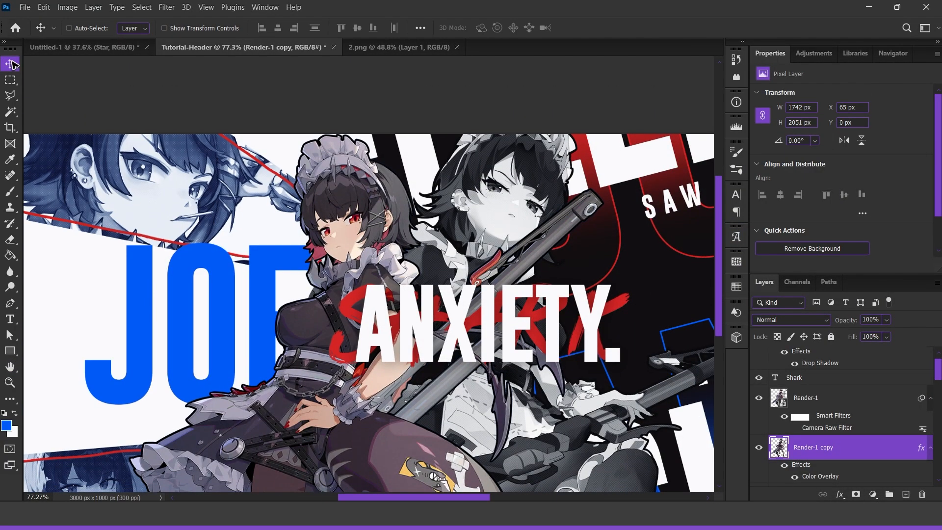
key("Right")
key("Right")
key("Right")
key("Right")
key("Right")
key("Right")
key("Right")
key("Right")
key("Right")
key("Right")
key("Right")
key("Right")
key("Right")
key("Right")
scroll(335, 329, "down", 6)
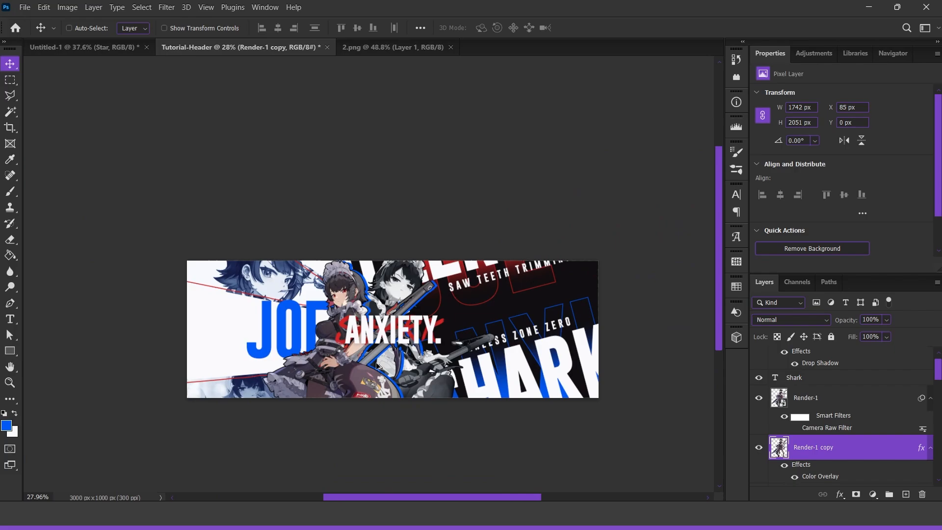
Step: Duplicate the blue Render-1 copy with its layer style rasterized, and apply the blue halftone filter with Soft Light blending
scroll(403, 359, "up", 2)
left_click(162, 7)
key("ctrl+j")
right_click(834, 447)
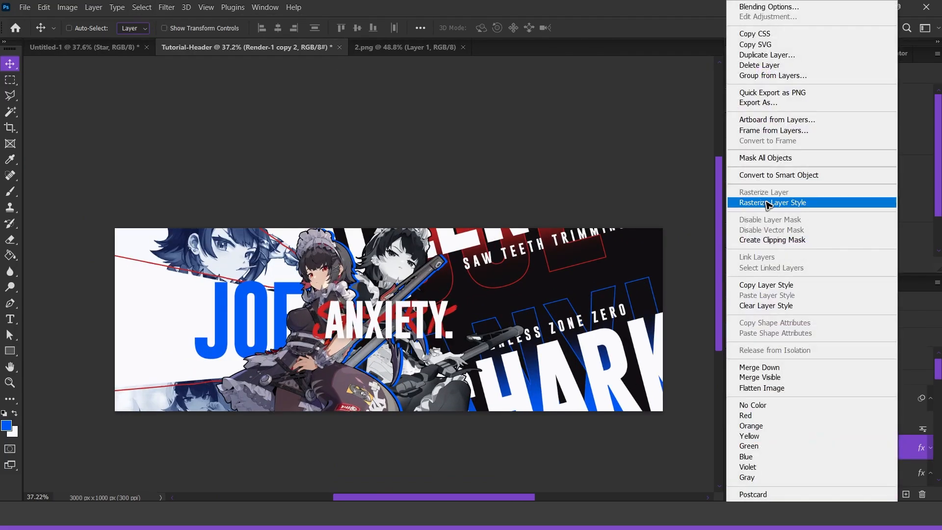
left_click(816, 202)
left_click(166, 7)
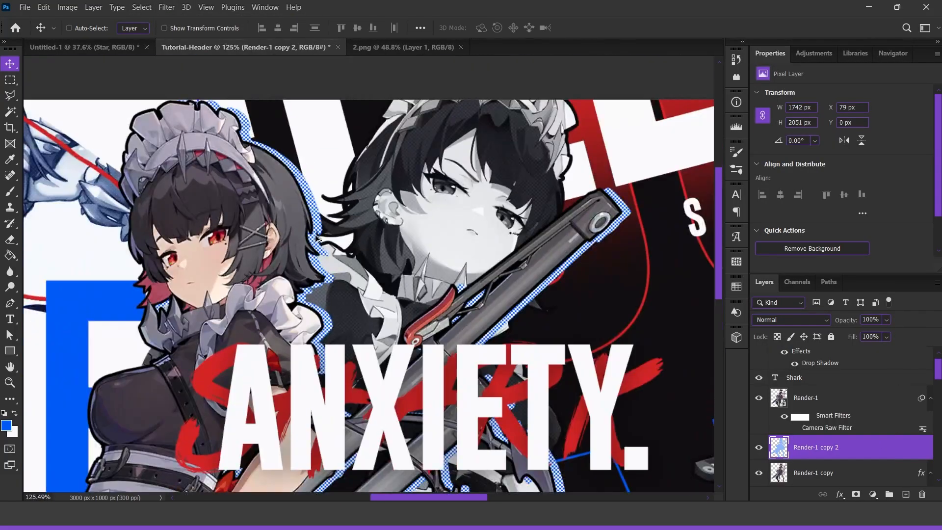
left_click(791, 319)
left_click(785, 344)
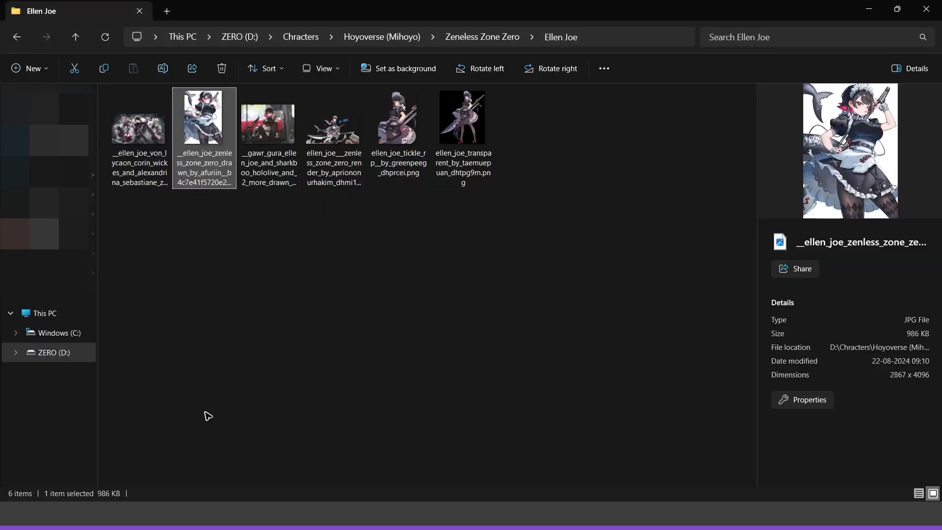
Step: Place the Ellen Joe and Von Lycaon group artwork above the Right Side layer, scaled to 155.34% over the dark area
left_click_drag(142, 142, 373, 319)
left_click_drag(474, 321, 639, 321)
left_click_drag(540, 303, 557, 327)
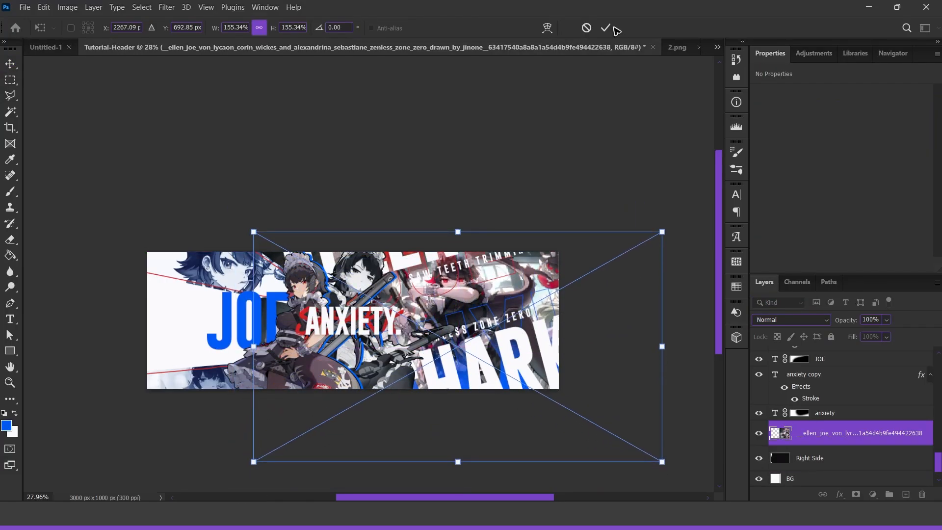
left_click(607, 28)
Step: Clip the group artwork to Right Side and add a clipped gradient map above it using the Black, White preset
left_click(868, 494)
left_click(864, 478)
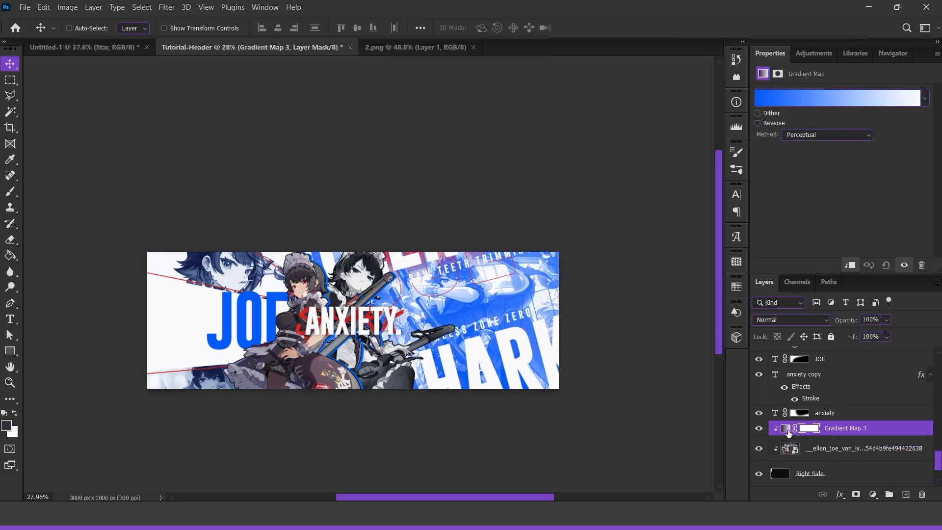
left_click(837, 98)
left_click(729, 175)
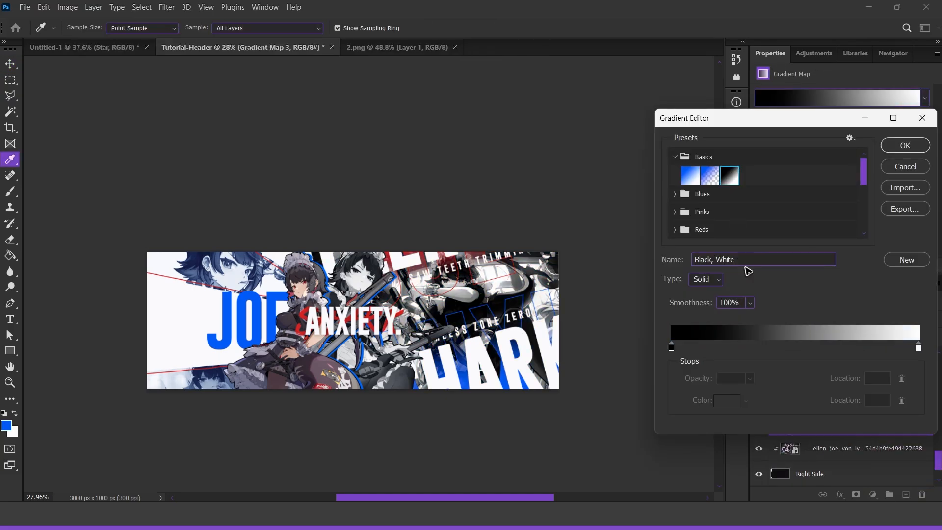
left_click(905, 145)
Step: Lower the group artwork layer's opacity to 21%
left_click(828, 451)
left_click_drag(866, 336, 861, 335)
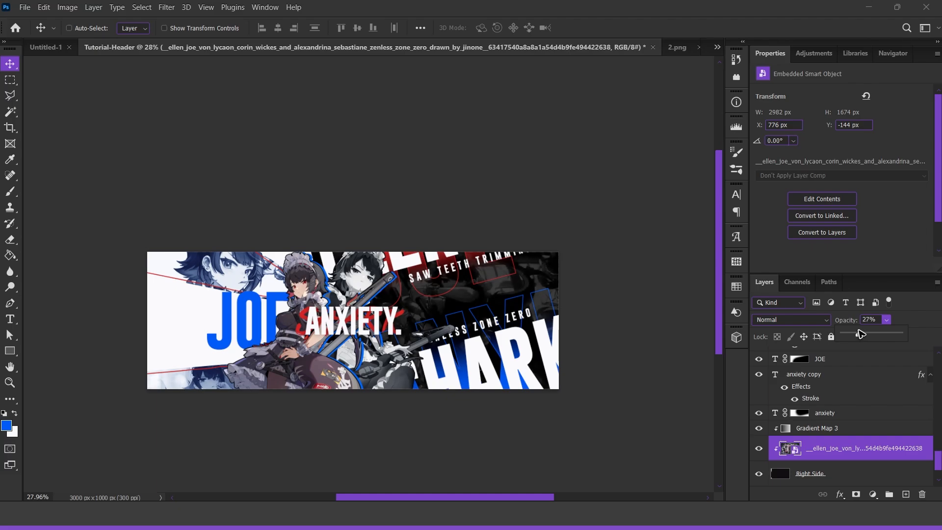
left_click_drag(861, 334, 853, 333)
left_click_drag(415, 324, 444, 294)
scroll(444, 294, "up", 4)
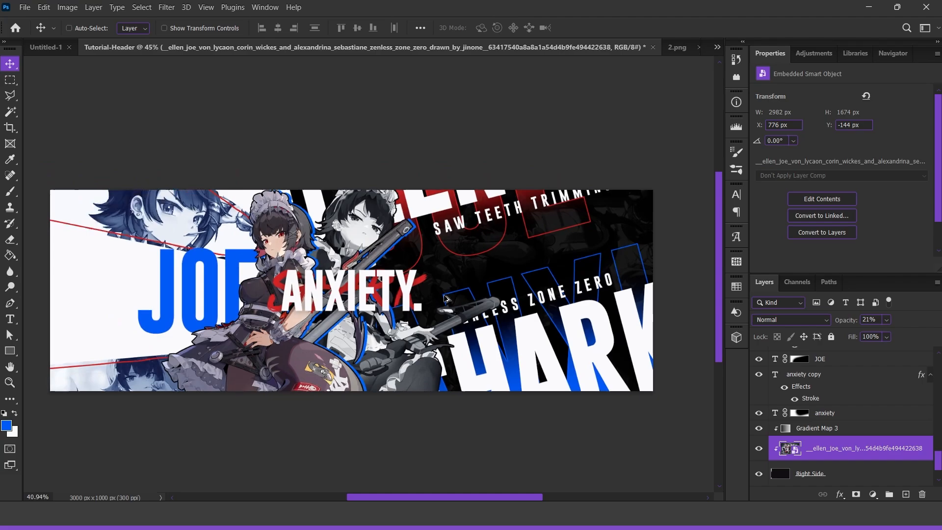
scroll(442, 297, "down", 1)
Step: On a new layer above Gradient Map 3, paint a soft blue glow along the dark side's bottom edge and reduce the layer's opacity
left_click(832, 428)
left_click(758, 411)
left_click(905, 494)
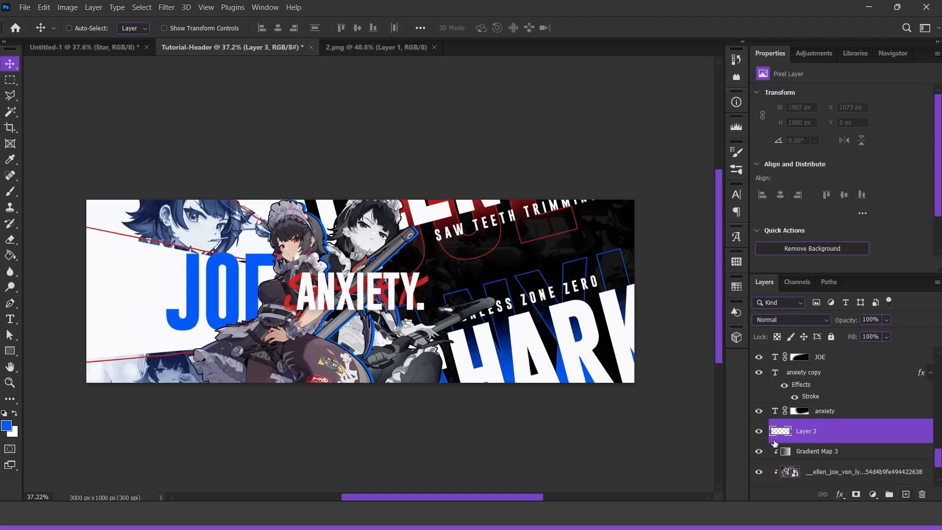
left_click(12, 192)
mouse_move(225, 288)
left_mouse_down()
mouse_move(286, 294)
mouse_move(211, 291)
left_mouse_up()
left_click_drag(186, 290, 246, 293)
scroll(208, 287, "down", 2)
left_click_drag(449, 428, 354, 341)
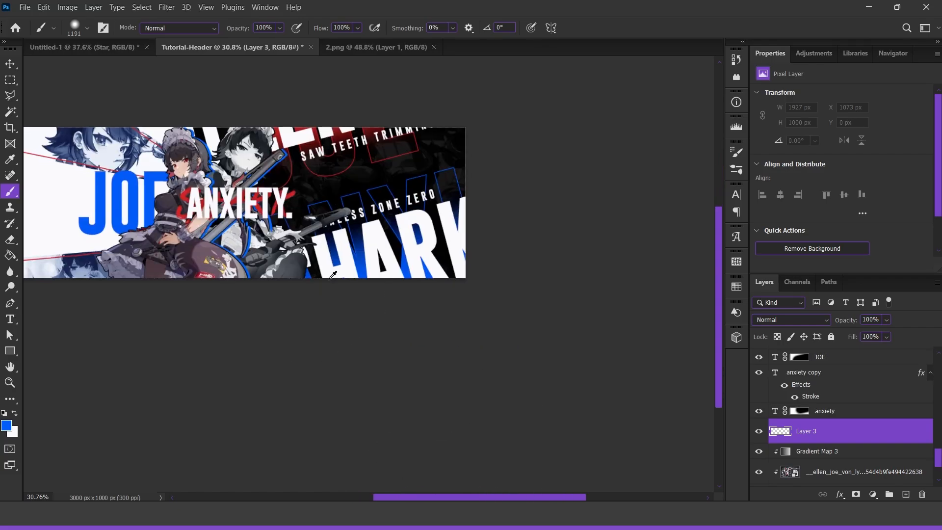
left_click_drag(345, 239, 370, 239)
mouse_move(68, 439)
left_mouse_down()
mouse_move(437, 378)
mouse_move(193, 443)
left_mouse_up()
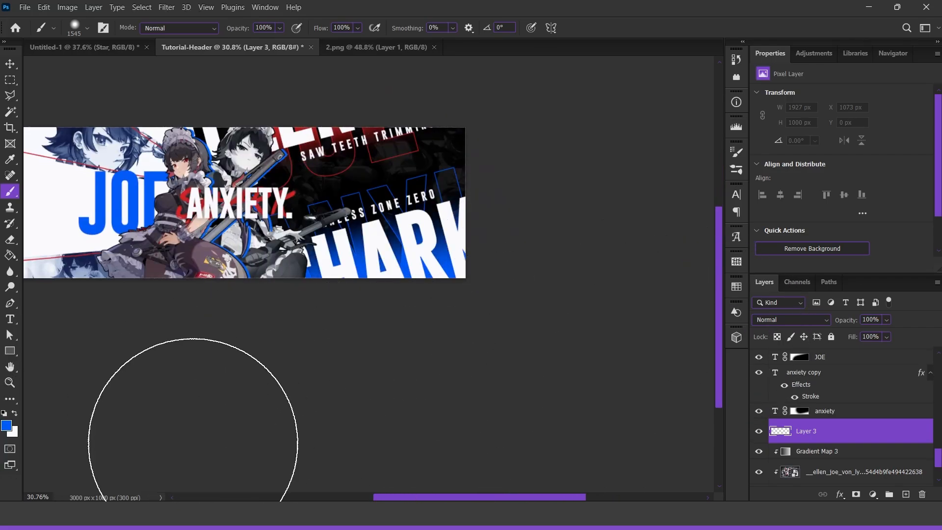
left_click_drag(360, 277, 473, 317)
scroll(460, 294, "up", 8)
left_click_drag(888, 319, 880, 336)
left_click_drag(606, 330, 500, 367)
Step: Try painting a soft red glow along the header's top edge on a new layer, and delete that layer
left_click(905, 494)
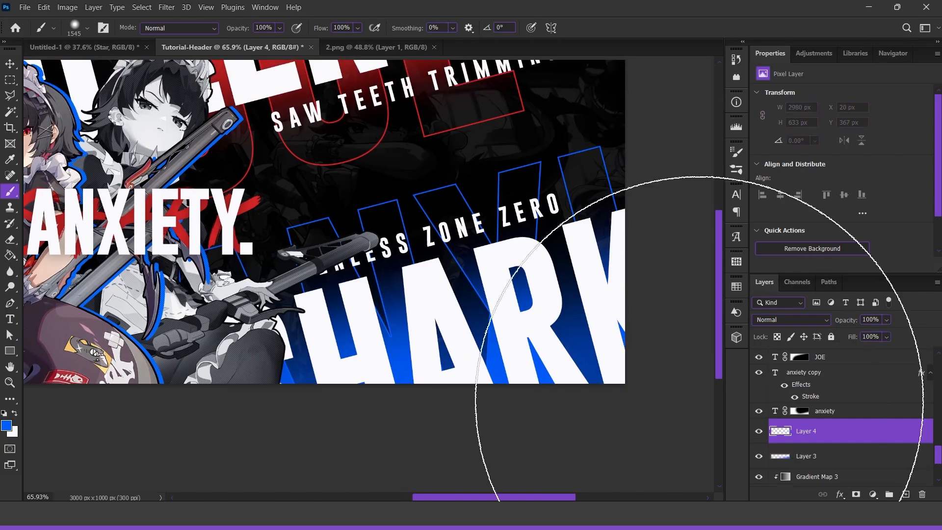
left_click_drag(397, 166, 485, 278)
scroll(344, 333, "down", 8)
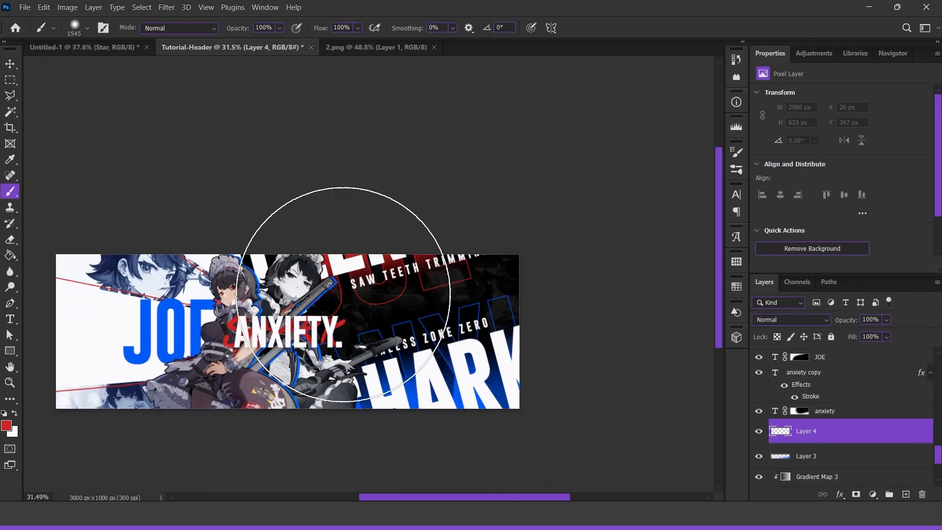
scroll(421, 242, "up", 5)
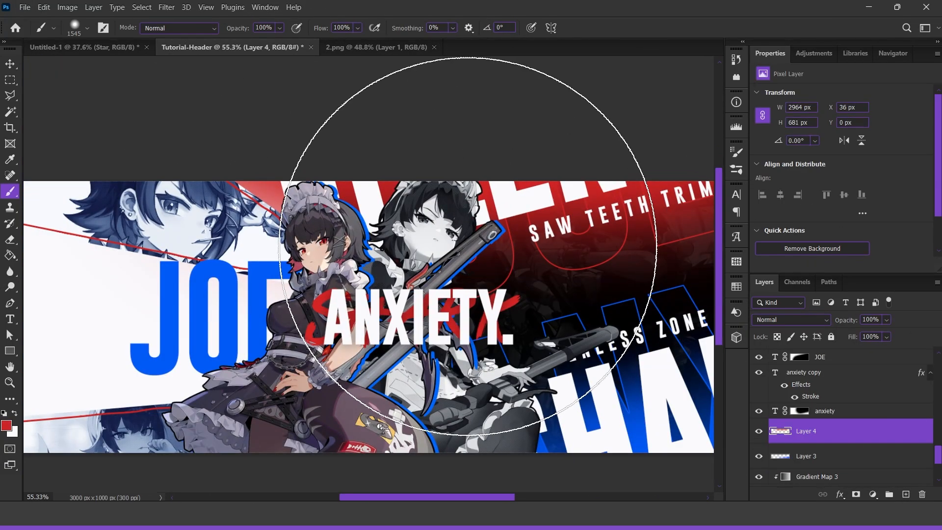
left_click_drag(887, 319, 857, 335)
left_click_drag(853, 433, 922, 494)
Step: On a new layer above Layer 3, paint a soft red glow along the dark side's top edge at 47% layer opacity
left_click(905, 494)
left_click_drag(554, 191, 393, 303)
left_click(365, 149)
scroll(369, 292, "down", 7)
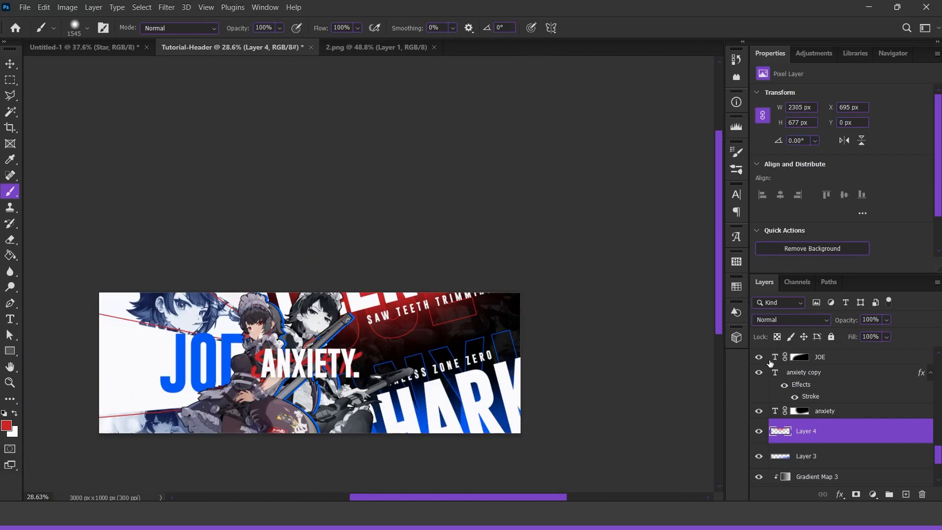
scroll(288, 336, "up", 13)
scroll(295, 141, "down", 8)
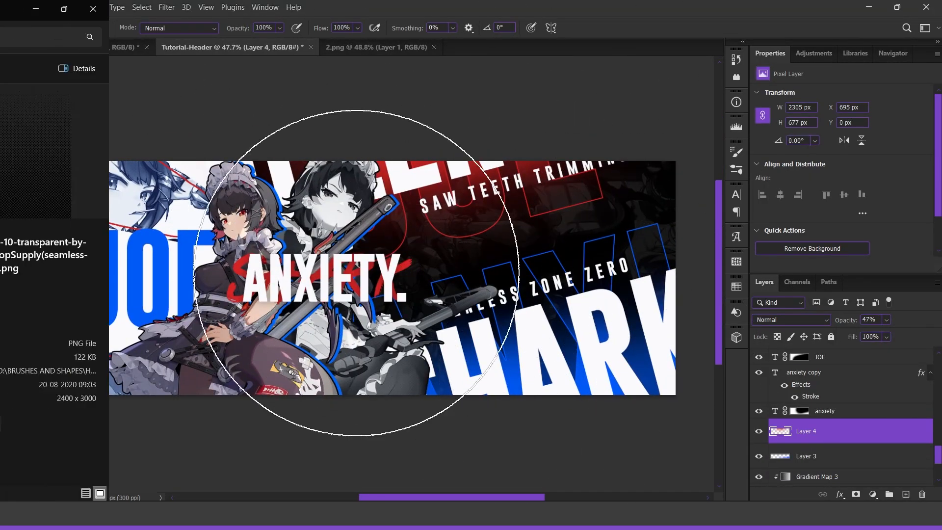
Step: Place the seamless-vertical halftone-10-transparent PNG from the HALFTONE folder above Layer 4 and rename its layer Halftone
left_click_drag(1, 10, 294, 11)
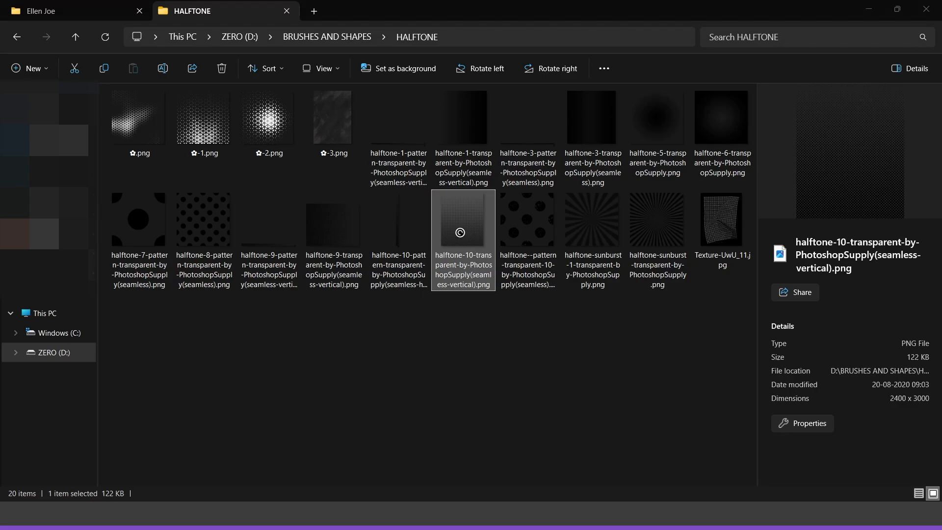
left_click(764, 94)
left_click_drag(475, 237, 369, 349)
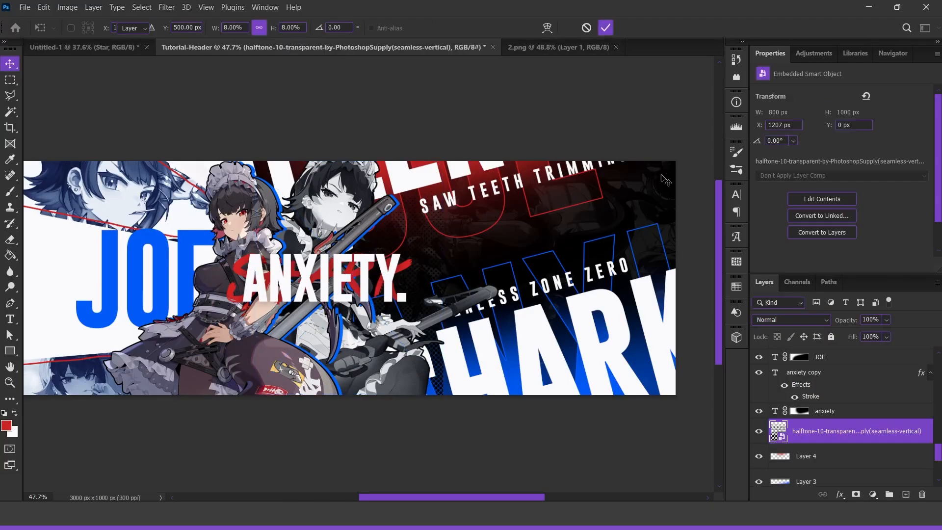
type("Halftone")
key("Return")
right_click(860, 440)
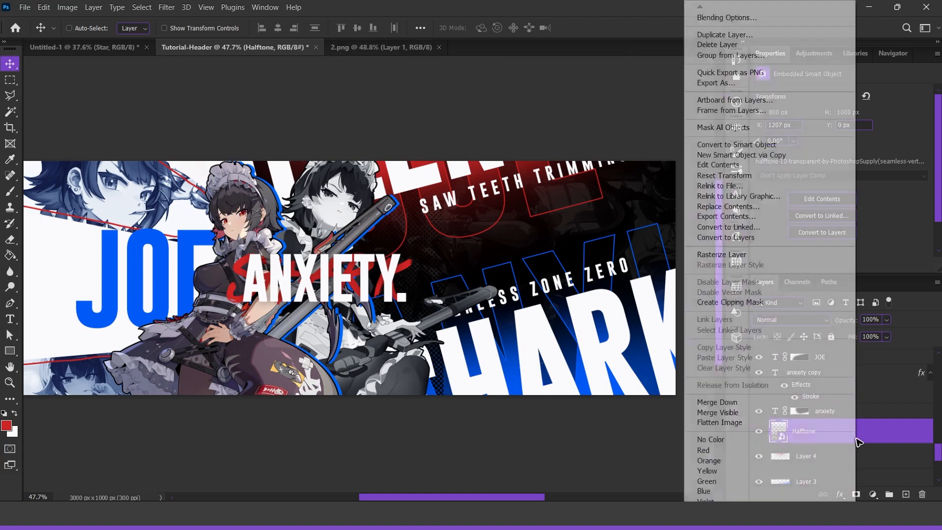
left_click(877, 434)
Step: Give the Halftone layer a colour overlay in the red sampled from the Shark title
double_click(879, 428)
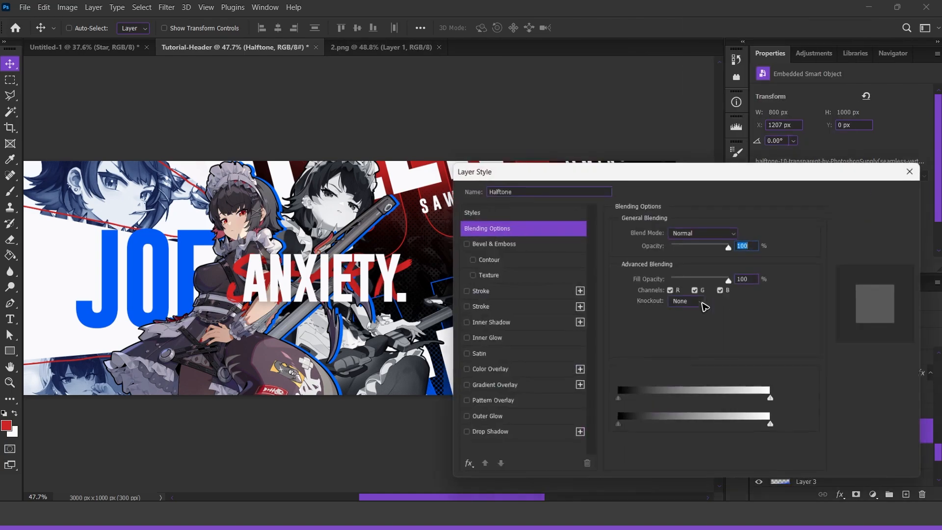
left_click(530, 370)
left_click(742, 233)
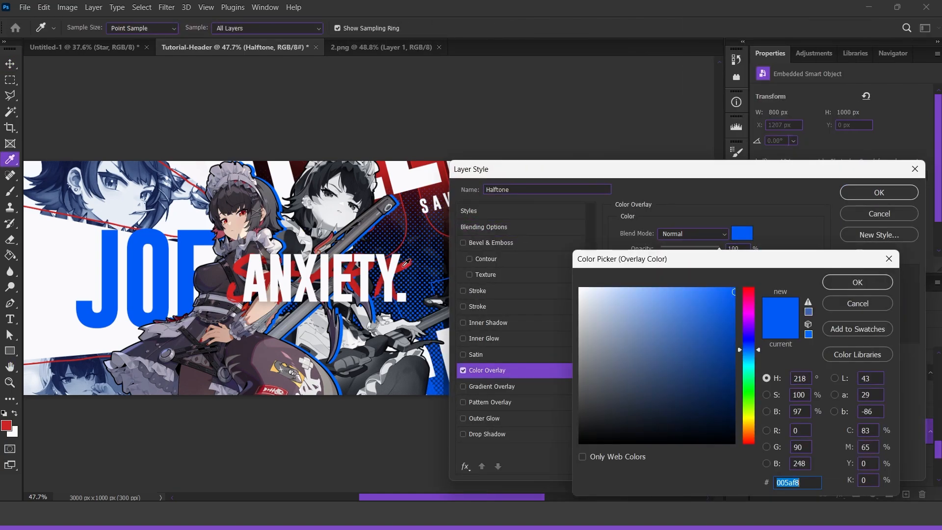
left_click(404, 266)
left_click(857, 282)
left_click(879, 192)
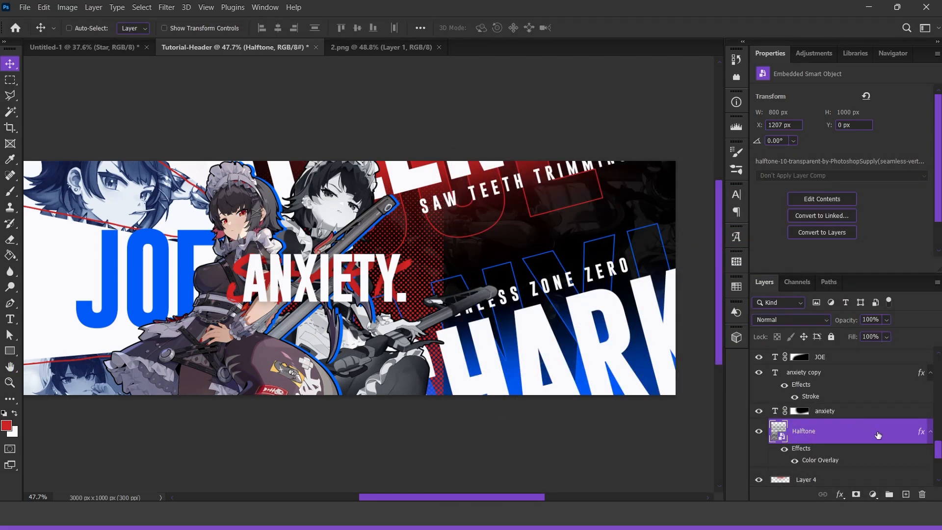
Step: Move the Halftone layer below Render-2 and transform it to 9.93% scale and 54.14° rotation across the header's lower middle
left_click_drag(843, 433, 816, 448)
key("ctrl+t")
left_click_drag(461, 147, 576, 299)
left_click_drag(393, 275, 376, 355)
left_click_drag(483, 365, 556, 369)
left_click_drag(433, 413, 382, 431)
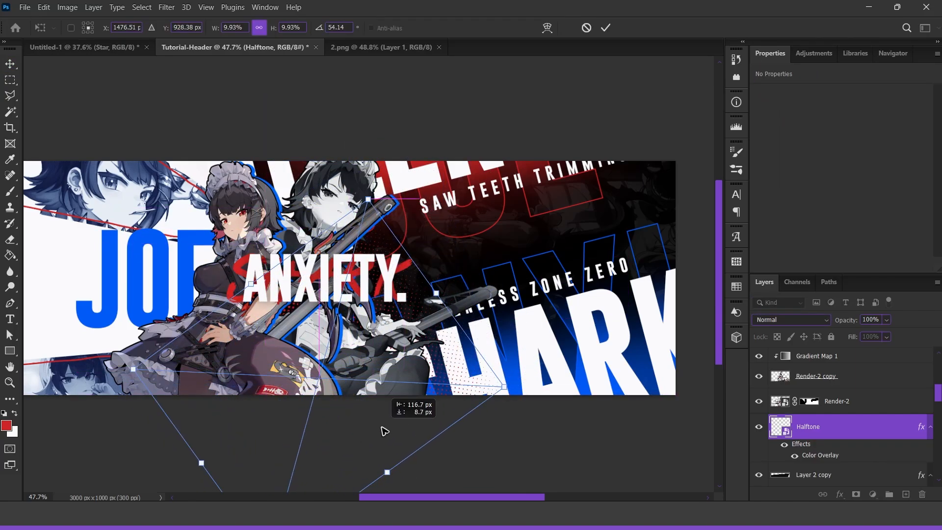
key("Return")
Step: Move the Halftone layer down between JOE copy and JOE and shift the pattern slightly toward the dark side's lower area
left_click_drag(852, 433, 851, 387)
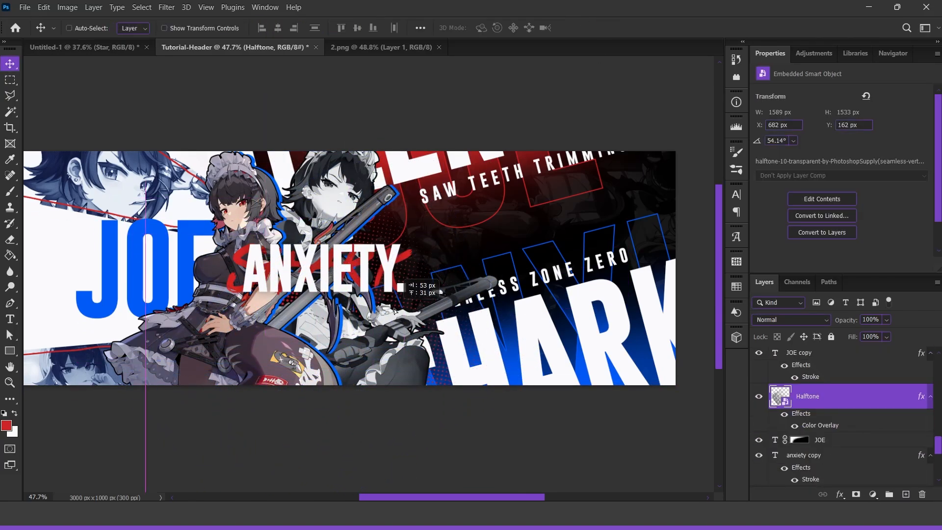
left_click_drag(394, 311, 417, 331)
scroll(411, 357, "down", 1)
Step: On a new layer, paint a soft red glow at the header's bottom centre and move that layer directly below Layer 3
left_click(862, 442)
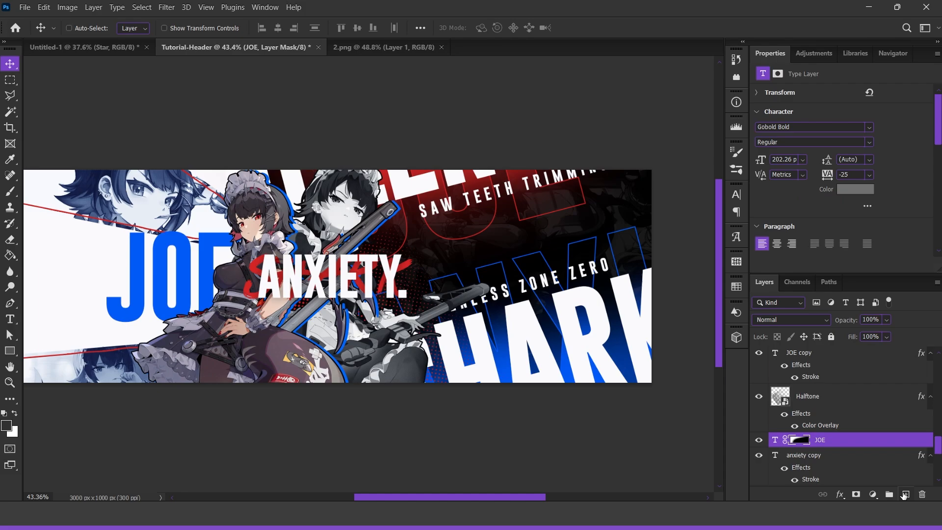
left_click(905, 495)
left_click_drag(196, 304, 316, 303)
left_click(11, 191)
mouse_move(408, 311)
left_mouse_down()
mouse_move(355, 307)
mouse_move(374, 368)
mouse_move(388, 299)
left_mouse_up()
left_click(417, 375)
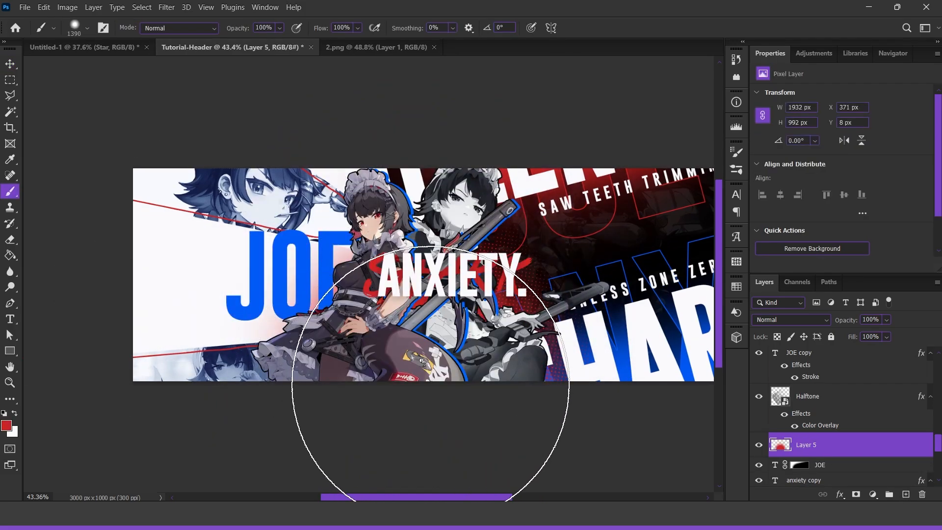
mouse_move(891, 444)
left_mouse_down()
mouse_move(892, 483)
mouse_move(880, 415)
left_mouse_up()
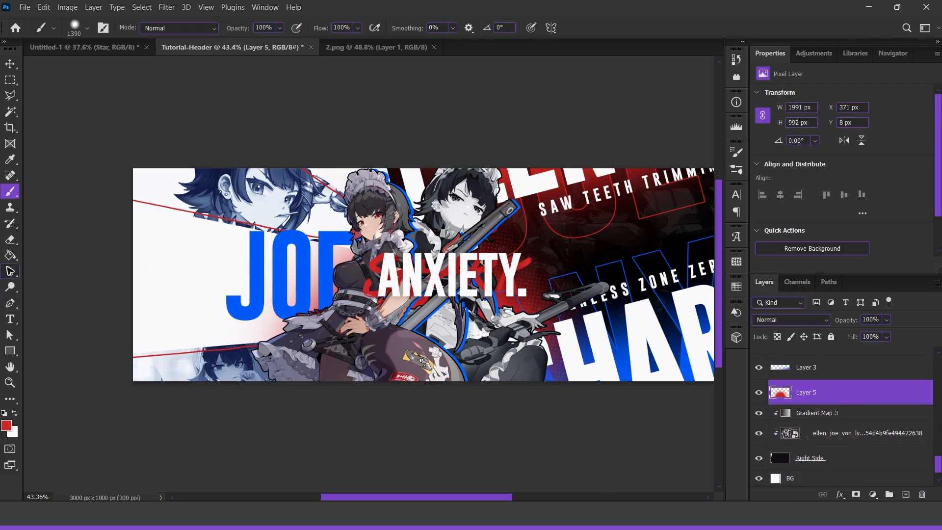
Step: Erase the red glow from the white side behind JOE and lower Layer 5's opacity to 30%
left_click(9, 240)
left_click_drag(265, 214, 284, 299)
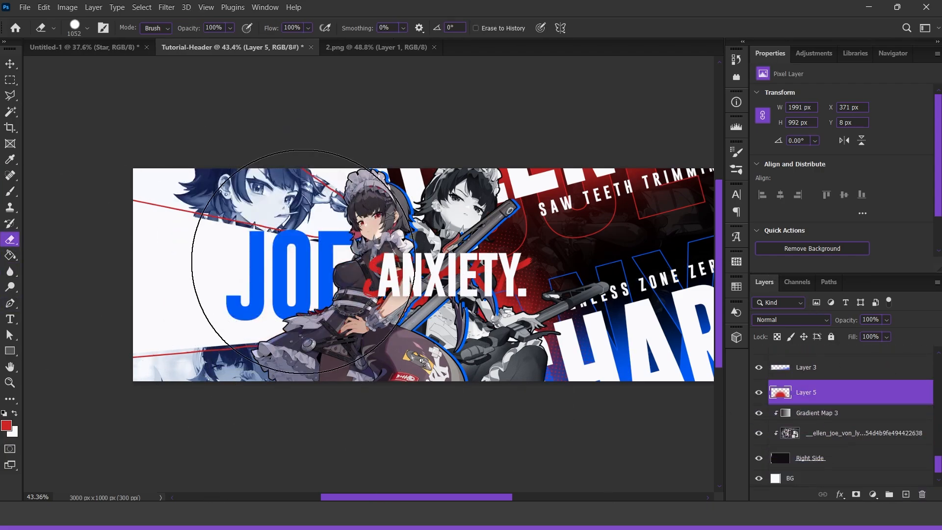
left_click_drag(222, 250, 133, 252)
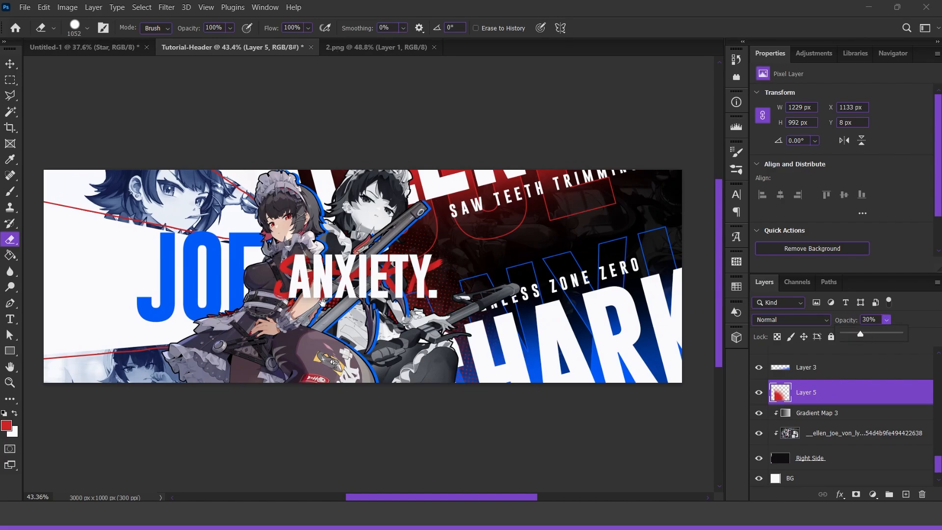
Step: Duplicate the white Anxiety. title and recolour the copy near-black (#040202)
scroll(321, 303, "down", 2)
scroll(867, 430, "up", 5)
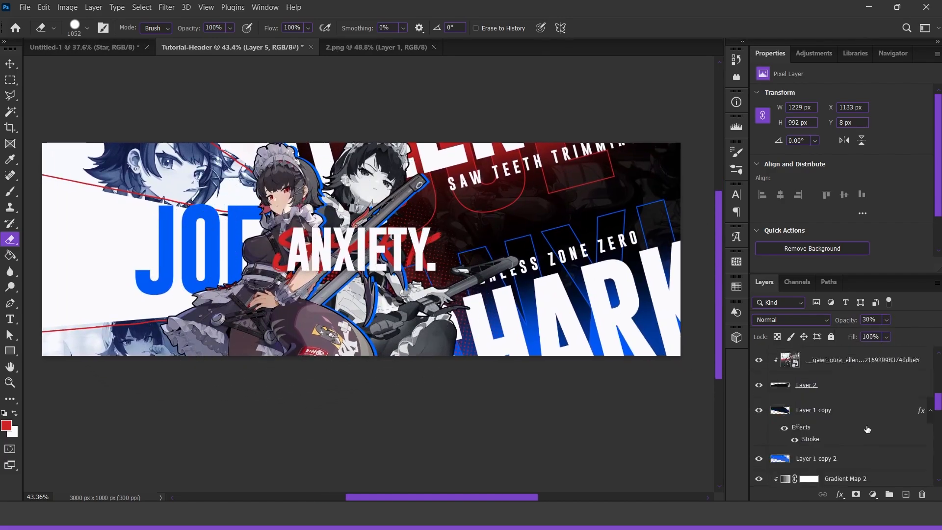
scroll(867, 429, "up", 5)
left_click(832, 366)
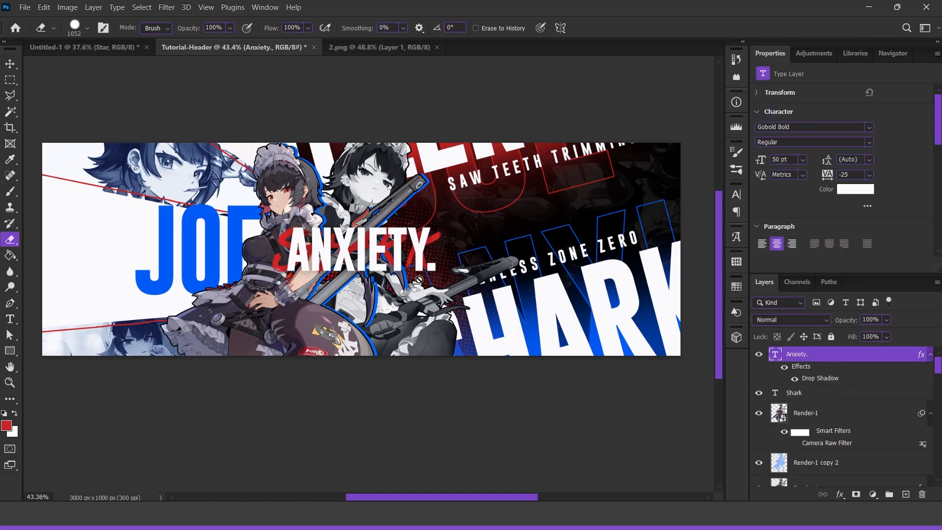
key("ctrl+j")
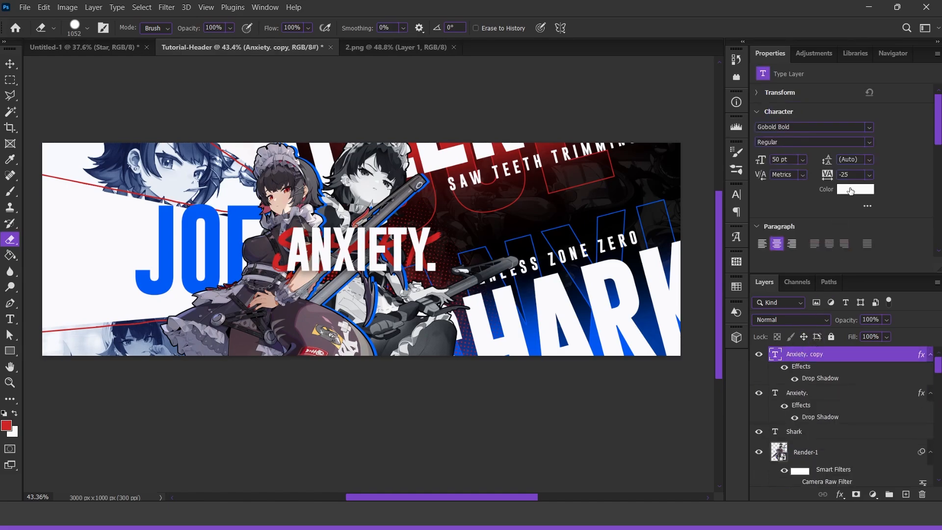
left_click(851, 191)
left_click(668, 441)
left_click(841, 282)
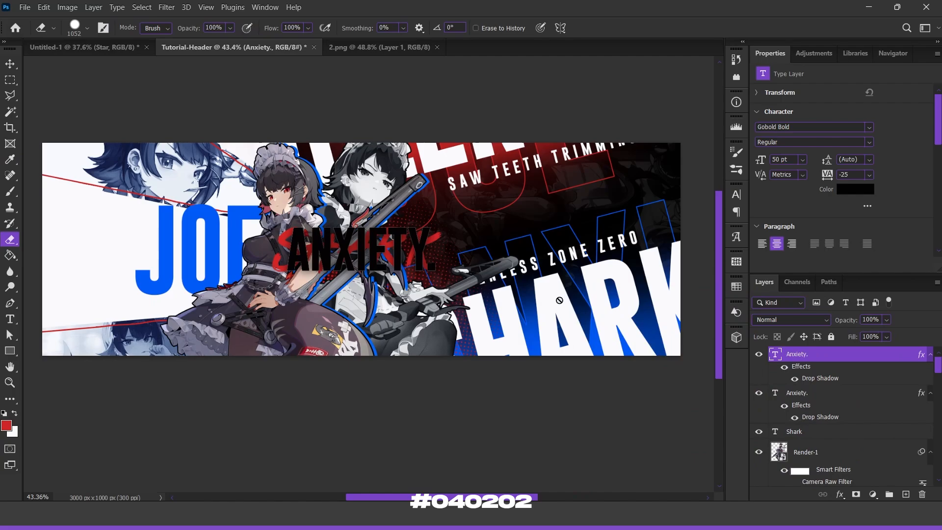
Step: Move the black Anxiety. copy onto the header's white side and remove its drop shadow
key("v")
left_click_drag(408, 263, 468, 280)
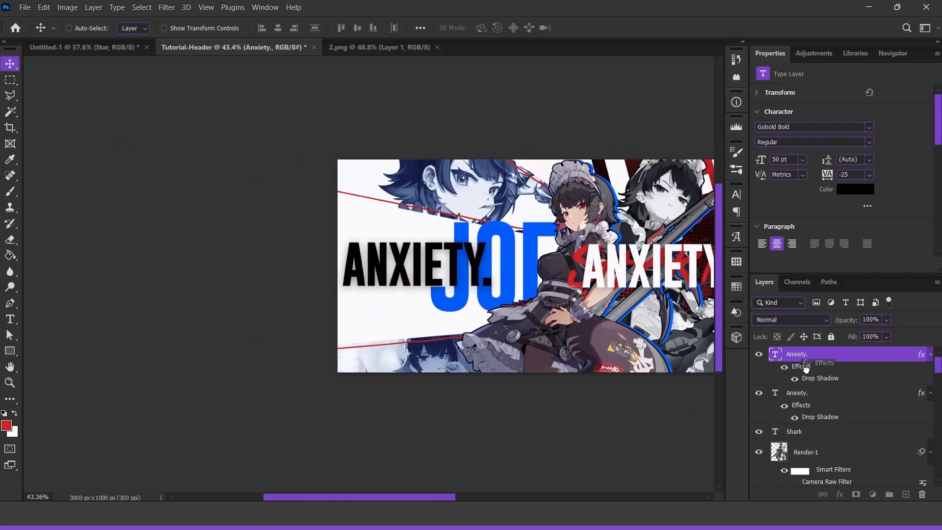
left_click_drag(924, 494, 923, 494)
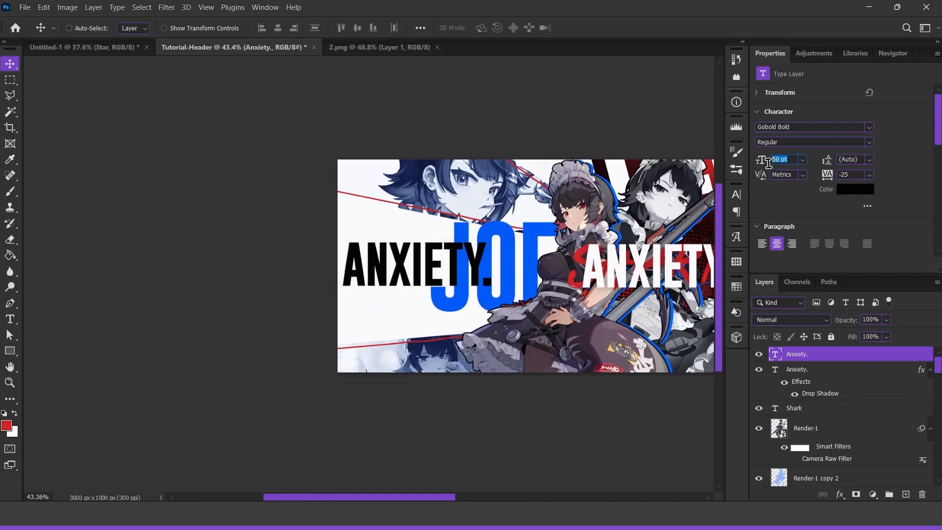
Step: Set the black Anxiety. copy to 7 pt Gobold Bold with 260 tracking
key("Return")
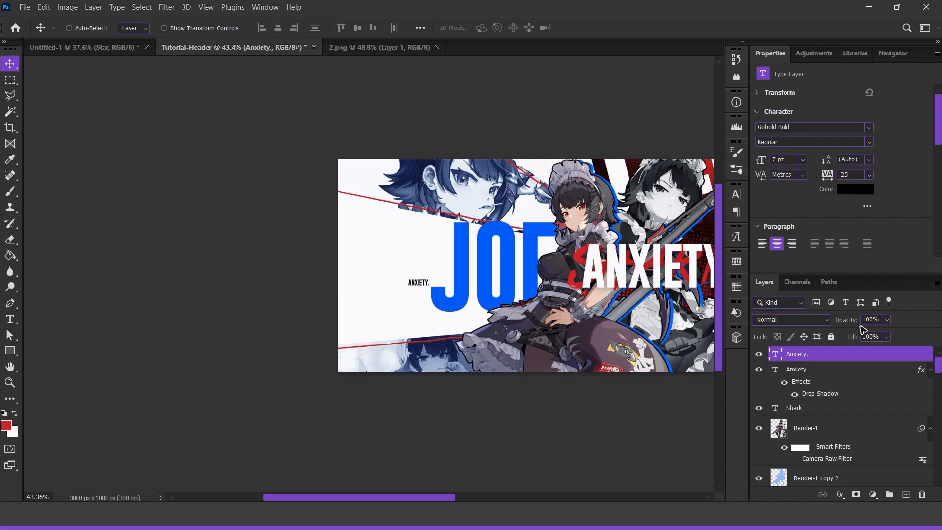
scroll(451, 289, "up", 4)
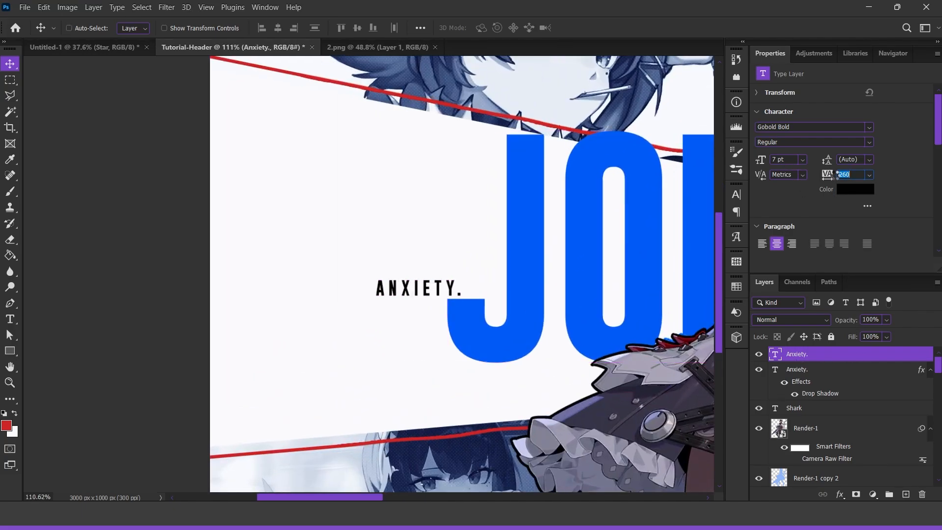
type("gobo")
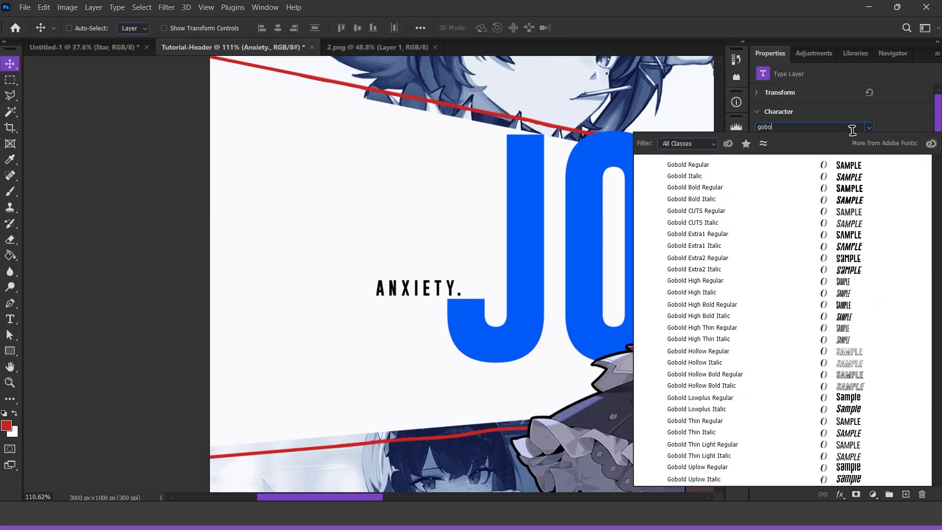
left_click(738, 188)
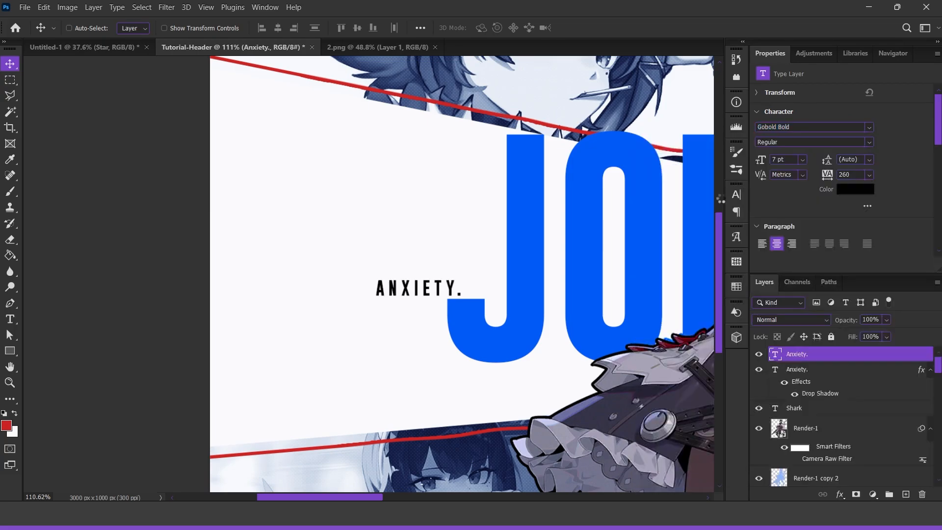
Step: Remove the full stop from the small black text and move it into the empty white area beside JOE
key("t")
left_click(474, 290)
left_click(460, 288)
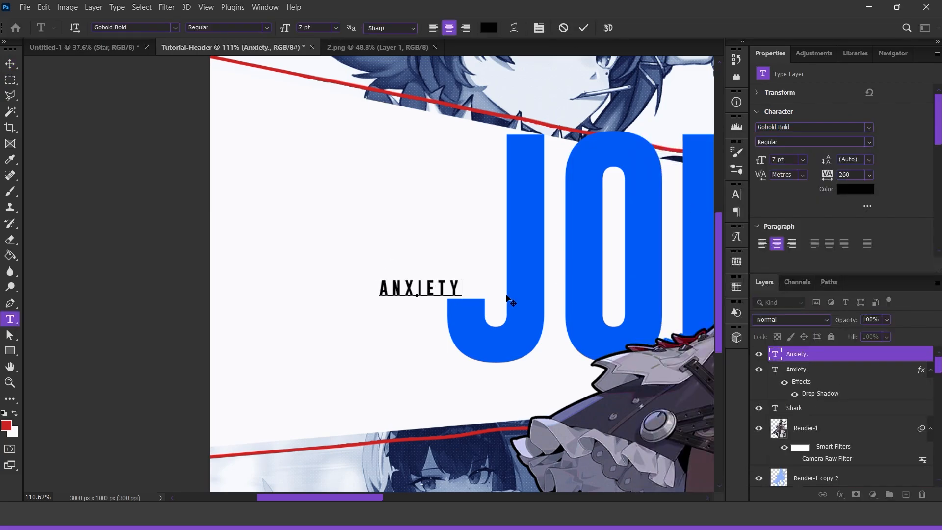
key("v")
left_click(357, 28)
left_click_drag(426, 246, 356, 247)
scroll(393, 270, "down", 3)
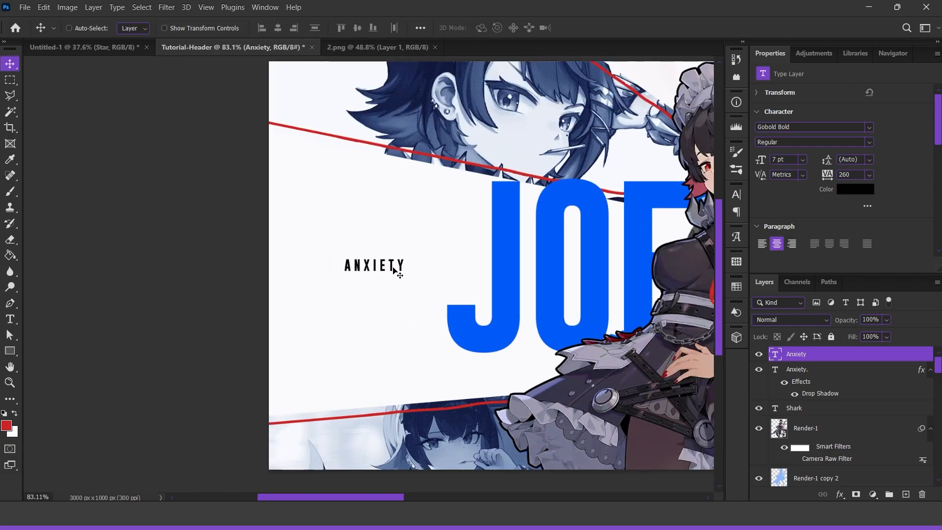
Step: Set the Saw teeth trimming subtitle to 11 pt Gobold Bold and shift it toward the dark side's upper corner
key("ctrl+0")
right_click(421, 239)
left_click(432, 242)
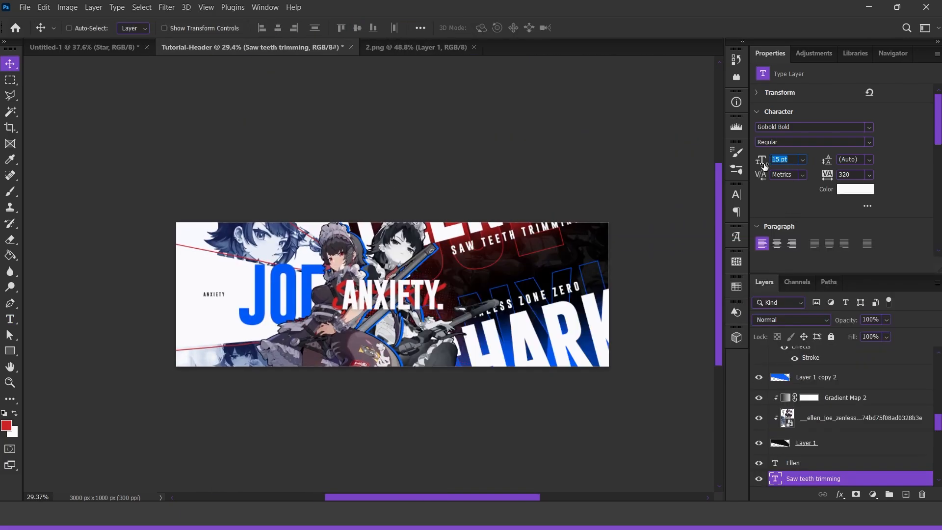
left_click(869, 127)
left_click(710, 188)
scroll(572, 229, "up", 5)
left_click(766, 160)
type("11")
key("Return")
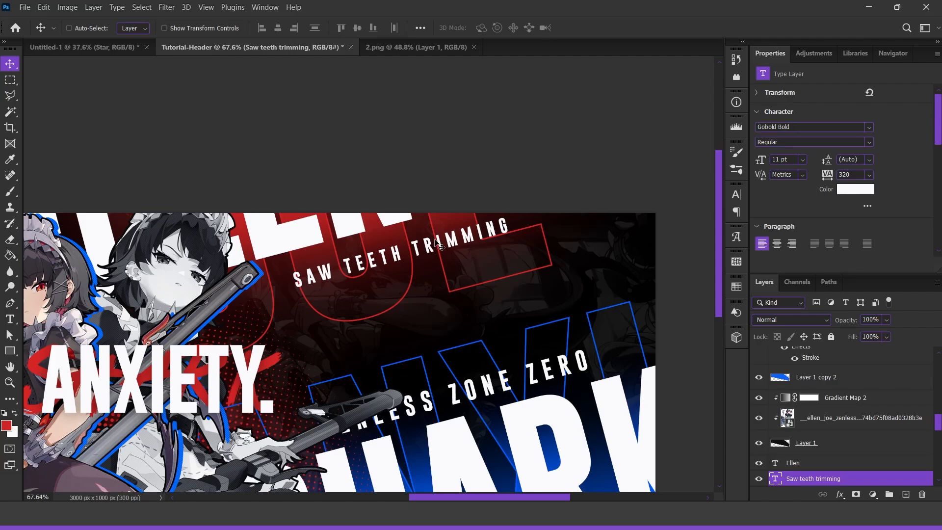
left_click_drag(441, 235, 488, 215)
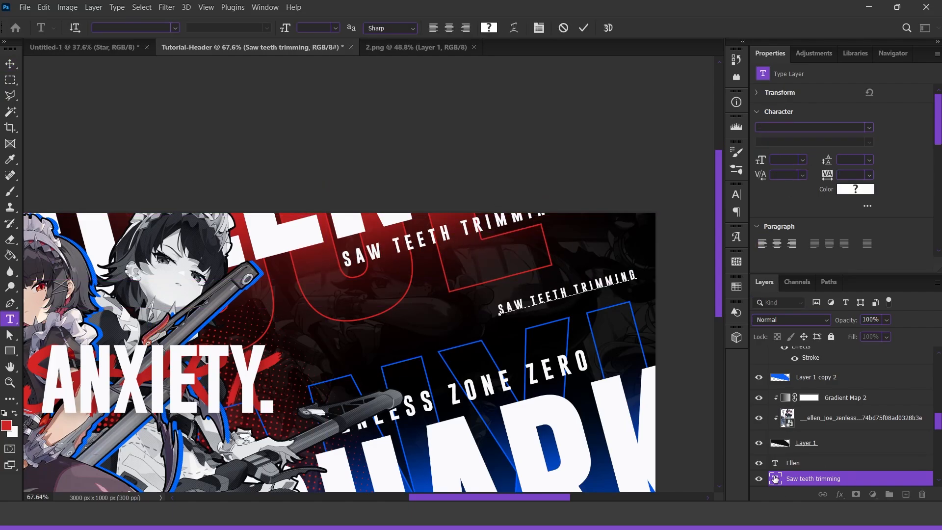
Step: Place a smaller copy of the Saw teeth trimming subtitle below the original and change its text to shark
left_click(775, 479)
key("ctrl+0")
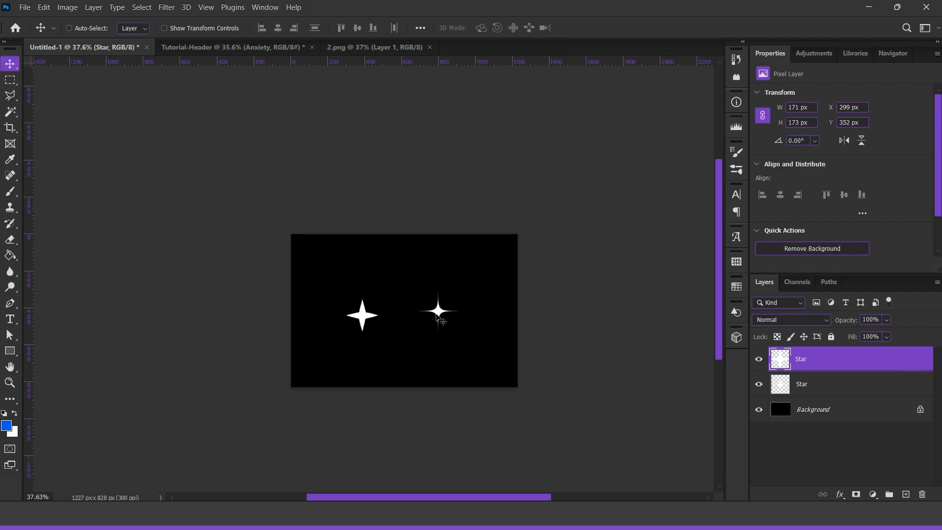
Step: Bring the thin-pointed star from Untitled-1 into Tutorial-Header and place it above the Anxiety. title, with its layer below the titles
right_click(420, 310)
left_click(436, 317)
left_click(805, 385)
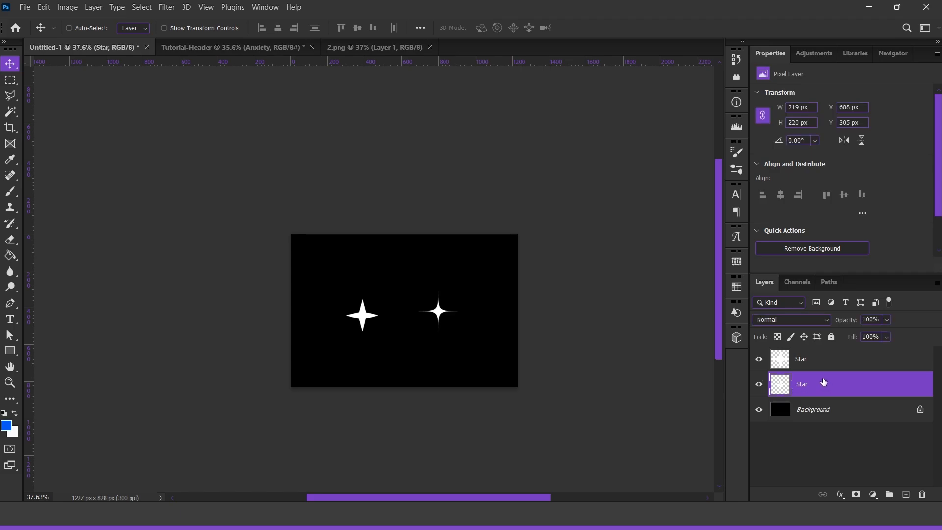
left_click_drag(438, 311, 333, 255)
scroll(304, 246, "up", 7)
left_click_drag(338, 221, 443, 249)
left_click_drag(806, 362, 852, 459)
Step: Give the star a blue colour overlay, then enlarge it to about 321 x 322 px above the end of the Anxiety. title
double_click(838, 444)
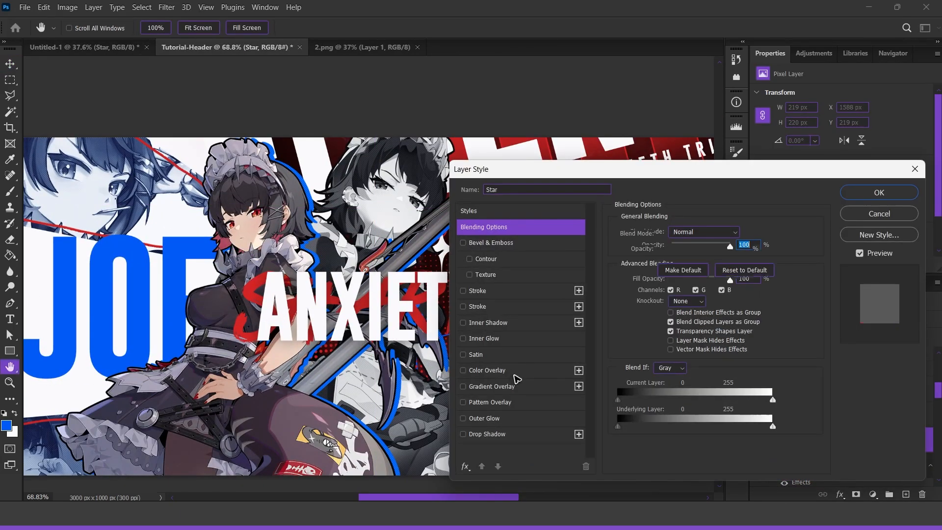
left_click(501, 371)
left_click(859, 196)
left_click_drag(443, 249, 456, 240)
key("ctrl+t")
left_click_drag(496, 277, 531, 310)
left_click_drag(486, 260, 447, 262)
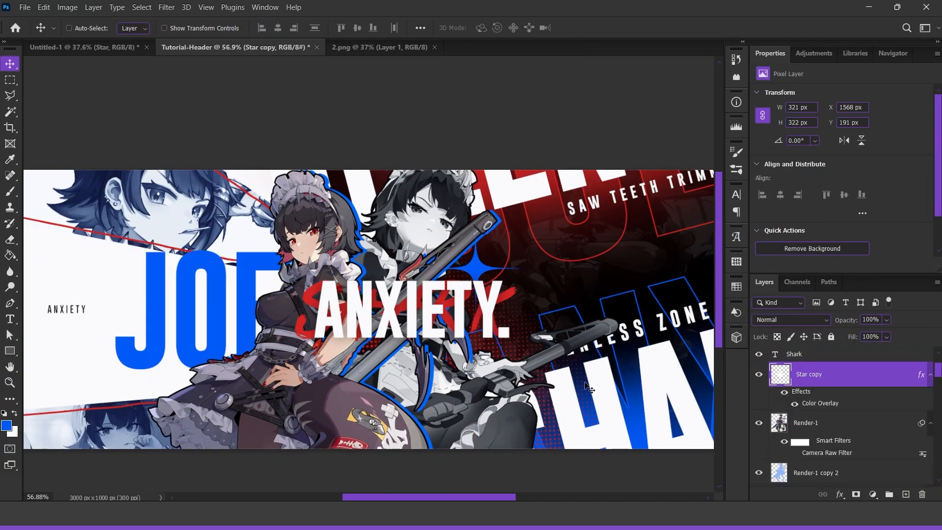
Step: Scale the blue star copy to about 208%, rotate it about -36° and place it behind the start of the Anxiety. title
key("ctrl+t")
left_click_drag(475, 270, 293, 339)
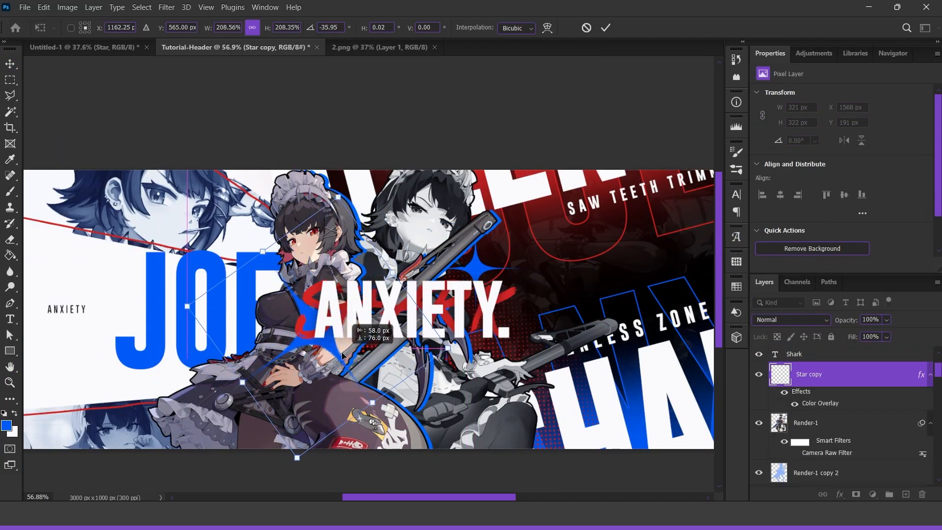
key("Return")
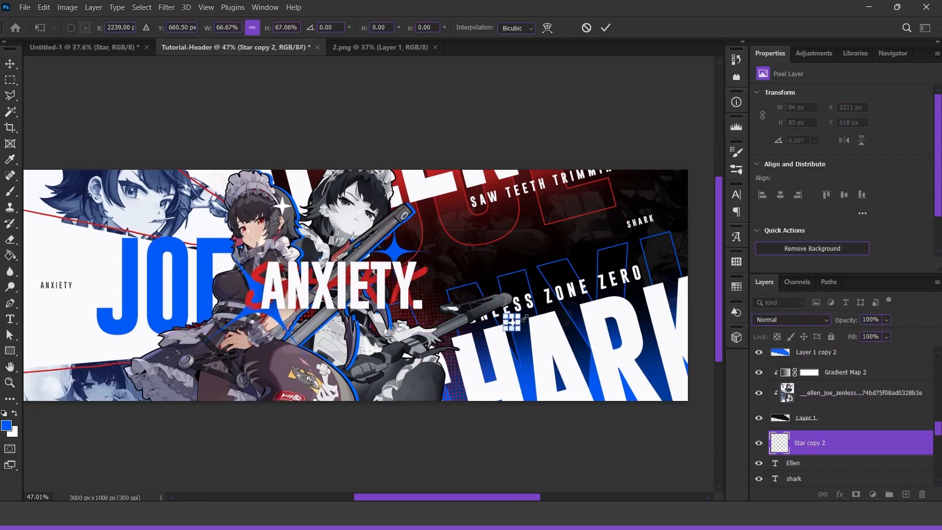
Step: Move the small white star to the top of the dark side and place an 80 x 80 px copy above JOE
left_click_drag(512, 322, 588, 203)
scroll(417, 362, "down", 4)
key("ctrl+j")
key("ctrl+t")
key("Return")
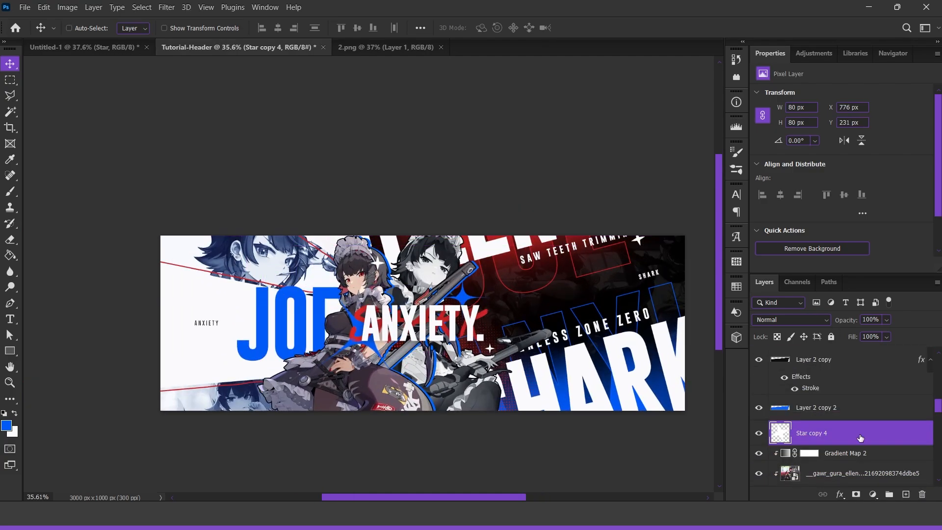
Step: Give the star above JOE a red colour overlay and place a copy at the bottom edge of the white side
double_click(860, 438)
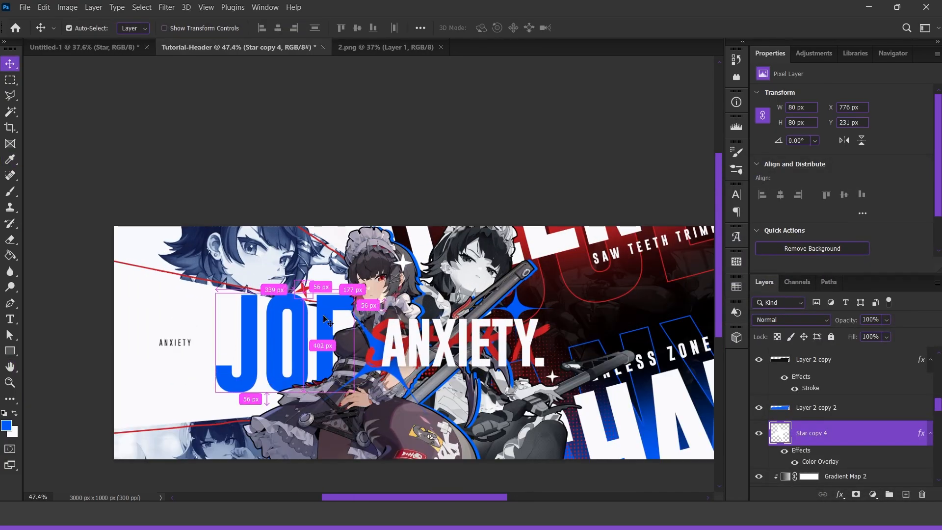
left_click_drag(295, 344, 227, 460)
scroll(301, 360, "down", 6)
Step: Duplicate all the header's layers and merge the duplicates into a single layer on top
scroll(490, 321, "up", 2)
scroll(831, 434, "up", 6)
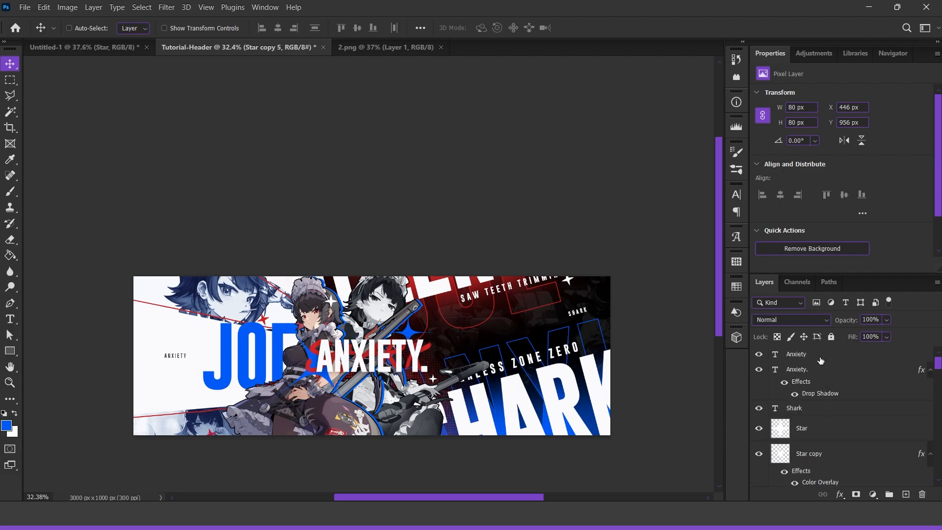
left_click(821, 360)
left_click_drag(937, 364, 939, 478)
left_click(853, 477, "shift")
key("ctrl+j")
key("ctrl+e")
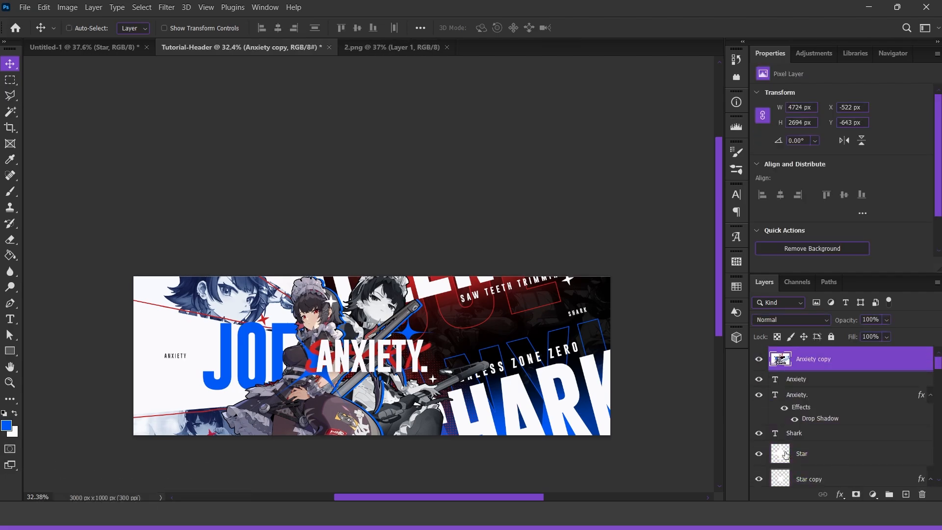
Step: Copy the canvas area of the merged image to a new 3000 x 1000 px layer and delete the oversized Anxiety copy layer
key("m")
left_click_drag(80, 244, 616, 463)
right_click(378, 325)
left_click(402, 173)
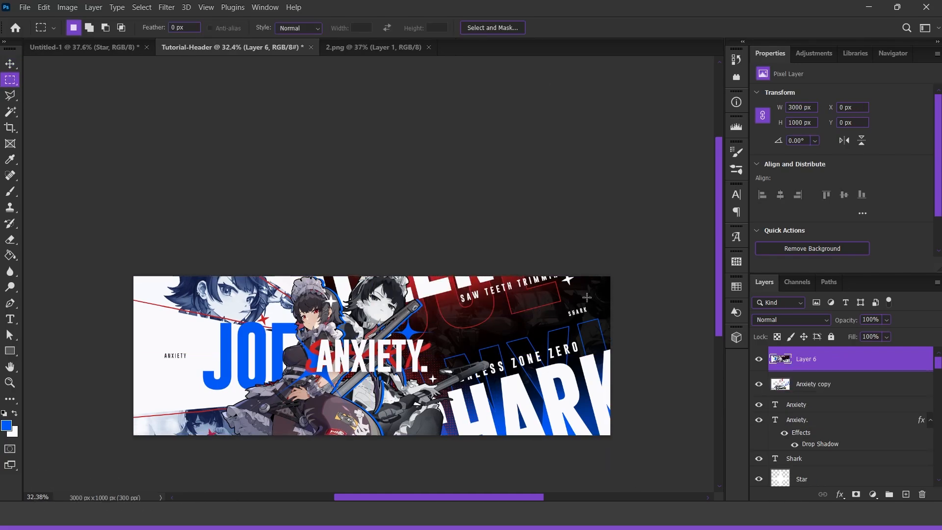
left_click(821, 388)
key("Delete")
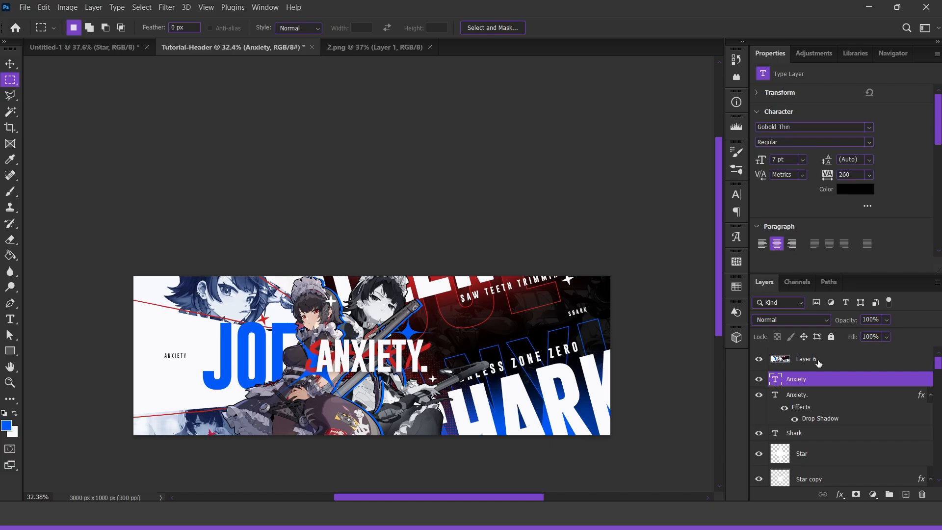
Step: Open the Camera Raw Filter on the merged header layer and apply a slight sharpening adjustment
left_click(819, 363)
left_click(166, 7)
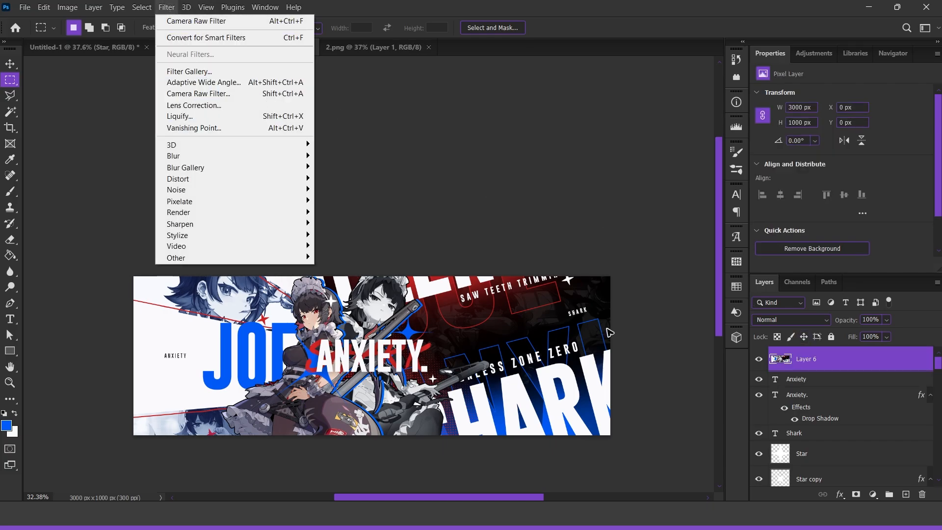
left_click(201, 94)
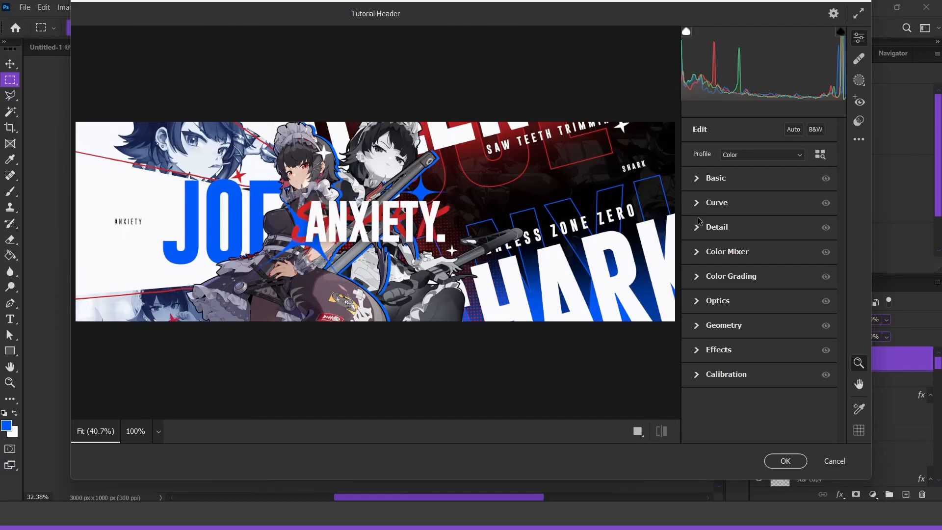
left_click(700, 225)
left_click_drag(421, 211, 493, 224)
left_click_drag(354, 147, 374, 147)
left_click_drag(324, 93, 384, 193)
left_click_drag(694, 258, 705, 259)
left_click(700, 227)
Step: Set the basic tones to Temperature 0, Shadows -4, Whites +10, Blacks -1, Texture +7, Clarity +2 and Vibrance +4
left_click(698, 178)
left_click(695, 178)
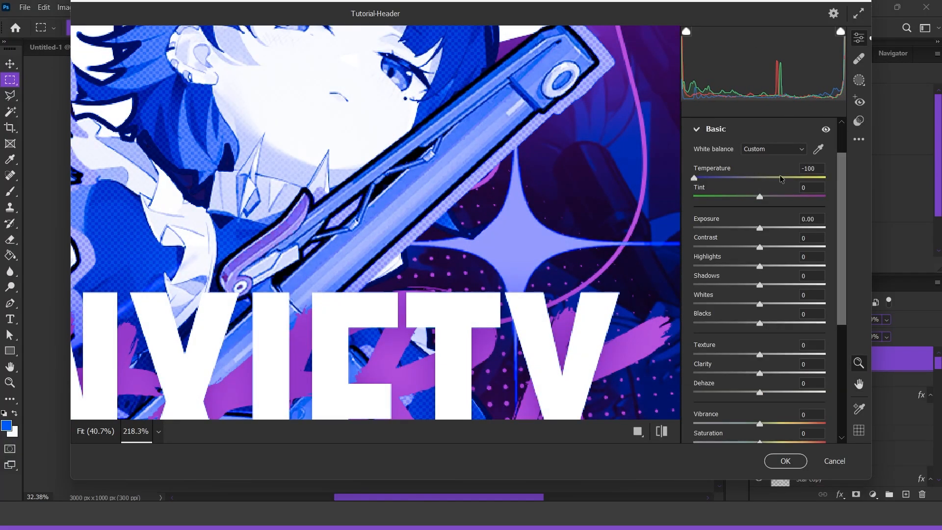
left_click(807, 169)
type("0")
left_click_drag(529, 196, 441, 196)
left_click_drag(759, 373, 760, 372)
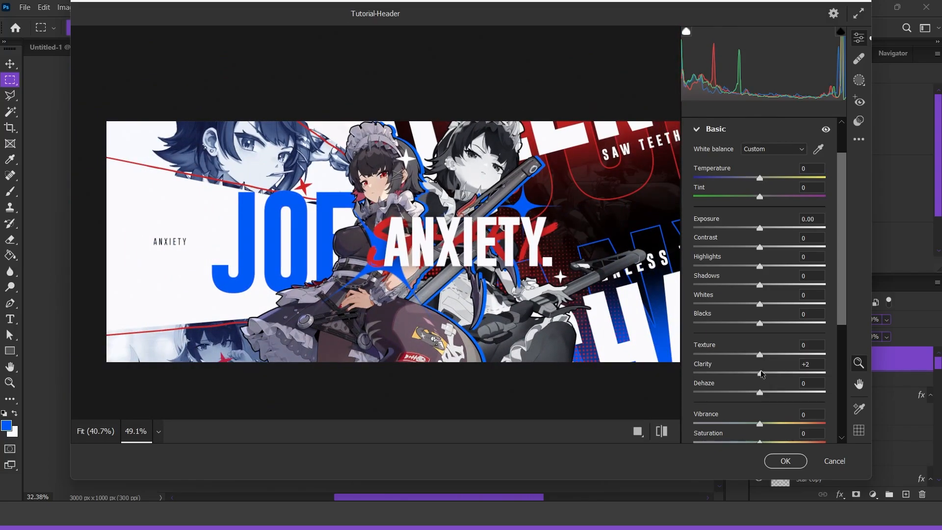
left_click_drag(760, 323, 766, 303)
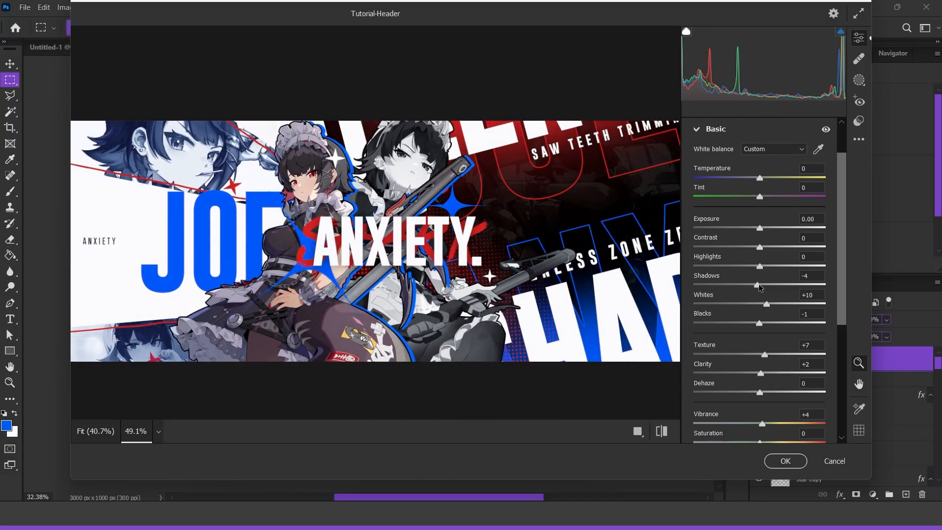
left_click(709, 129)
Step: Shift the Reds hue to -45 in the Color Mixer and apply the Camera Raw adjustments
left_click(700, 253)
left_click_drag(759, 248, 720, 249)
left_click(774, 219)
left_click(699, 216)
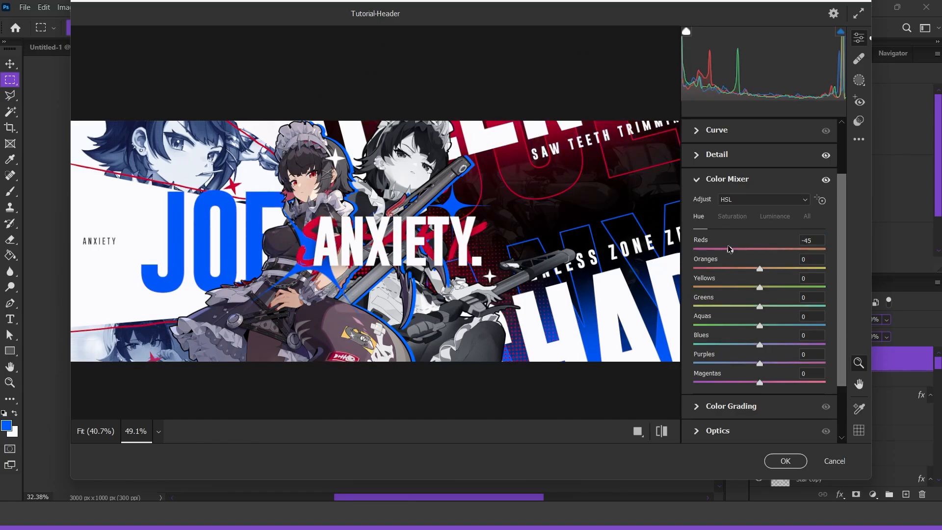
left_click(786, 461)
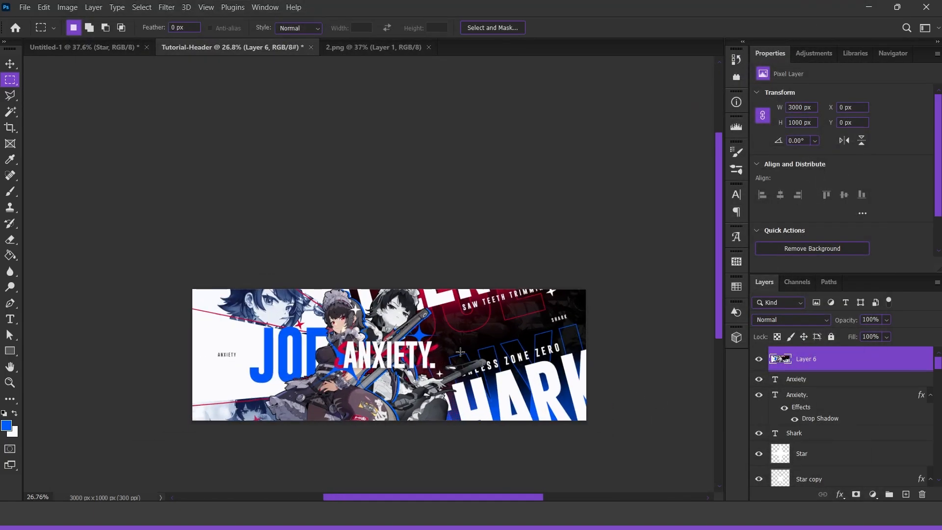
Step: Create a new layer and paint a soft 316 px blue glow spot between the JOE title and the character's face
left_click(906, 494)
left_click(10, 192)
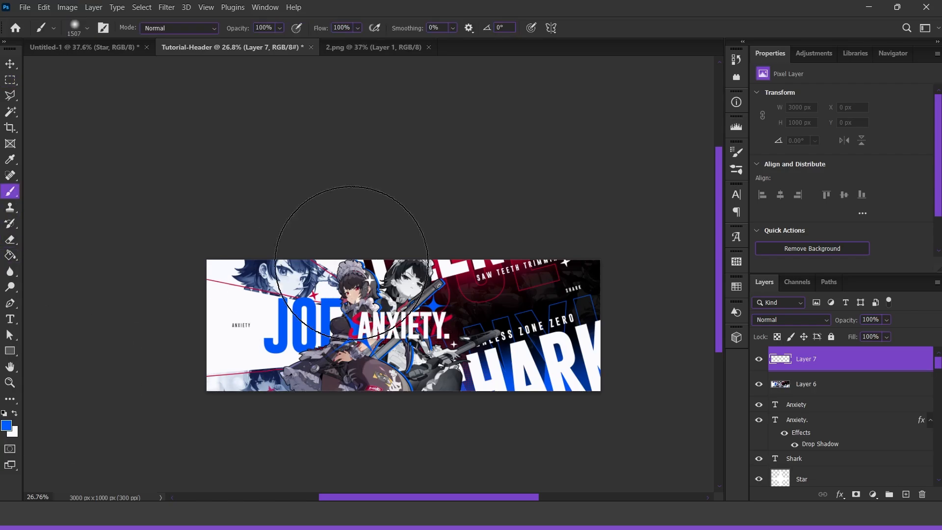
scroll(368, 298, "up", 3)
mouse_move(320, 308)
left_mouse_down()
mouse_move(294, 357)
mouse_move(286, 356)
mouse_move(274, 304)
mouse_move(223, 249)
mouse_move(205, 249)
left_mouse_up()
left_click(293, 305)
scroll(391, 340, "down", 4)
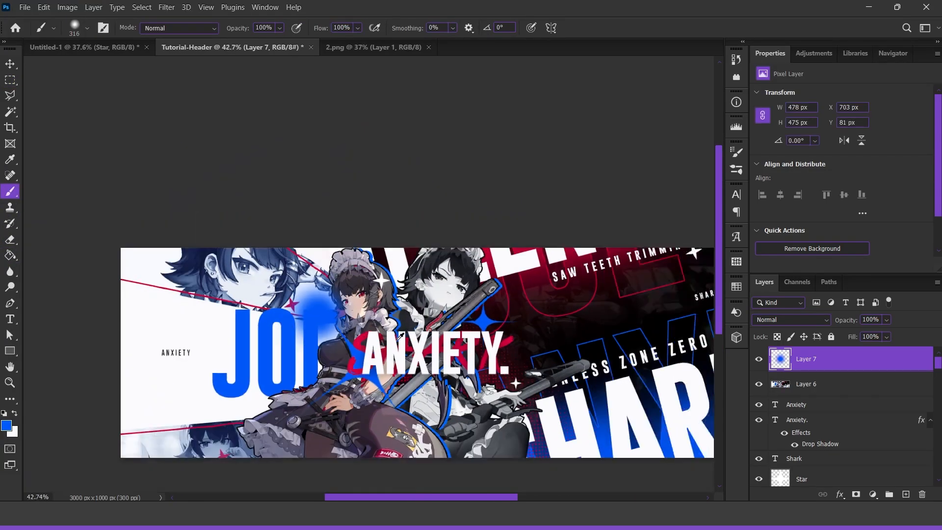
Step: Paint soft 316 px glow spots: blue over the star beside the rifle, red over the outlined rectangle and blue over SHARK
left_click(477, 314)
left_click(626, 283)
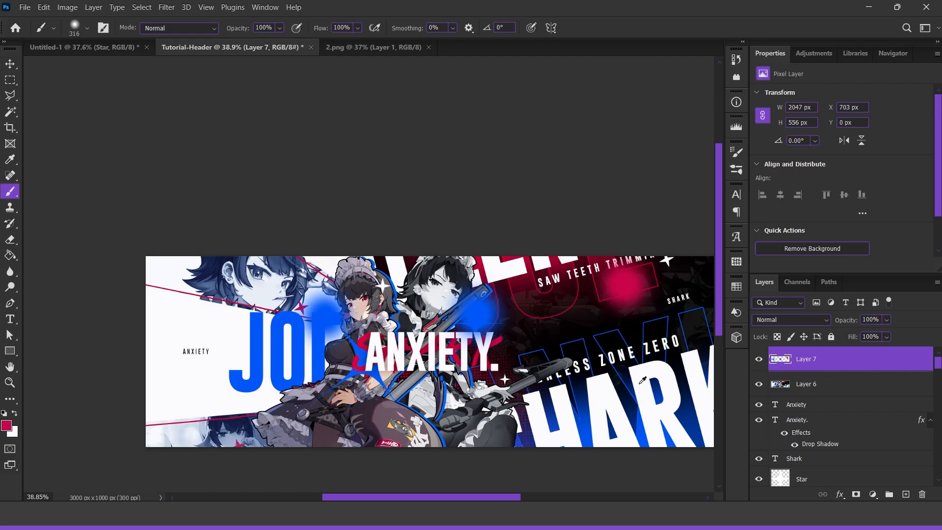
left_click(582, 393)
scroll(582, 393, "down", 1)
Step: Set the glow spots layer to Screen blend mode with 21% opacity
left_click(780, 321)
left_click(780, 294)
left_click_drag(696, 339, 660, 326)
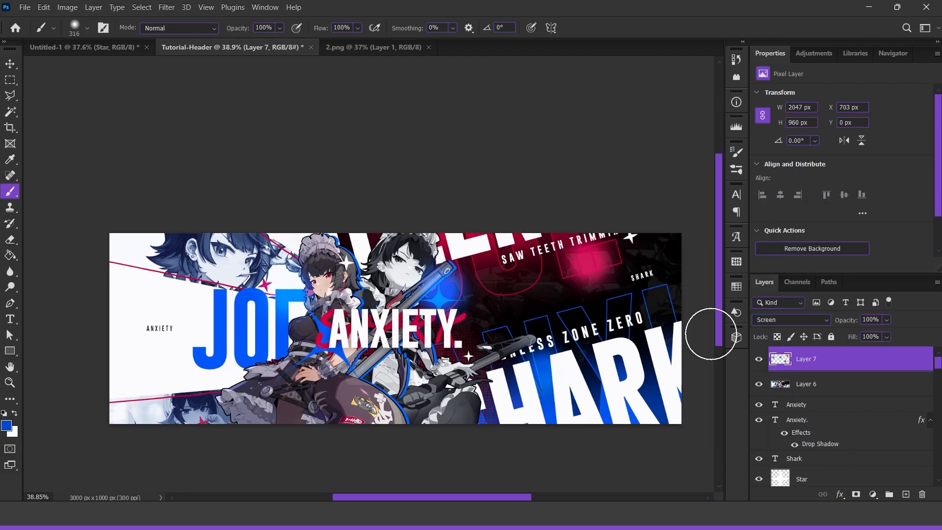
left_click(887, 320)
left_click_drag(903, 334, 847, 335)
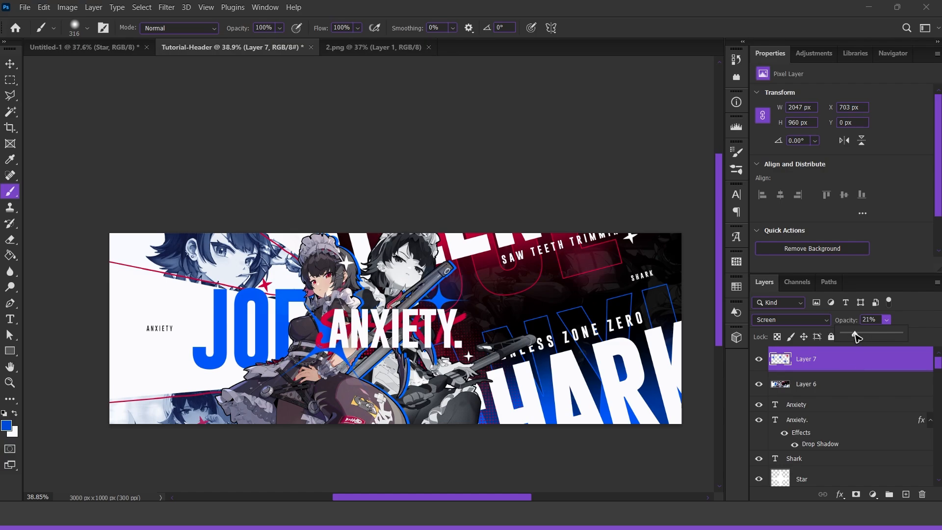
Step: Create a new layer and paint a soft blue glow along the header's top edge with a 1696 px brush at 30% hardness
left_click(906, 494)
left_click_drag(312, 282, 493, 326)
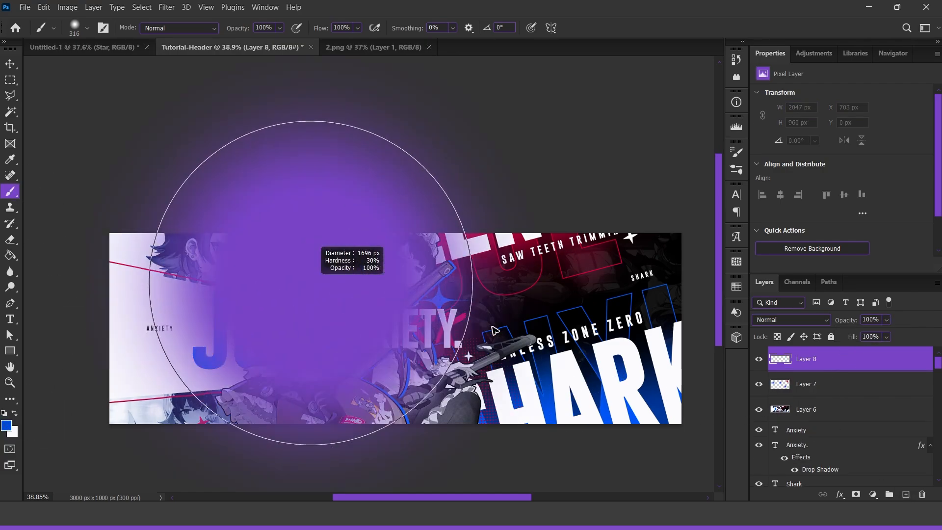
scroll(492, 326, "down", 7)
left_click_drag(384, 191, 540, 185)
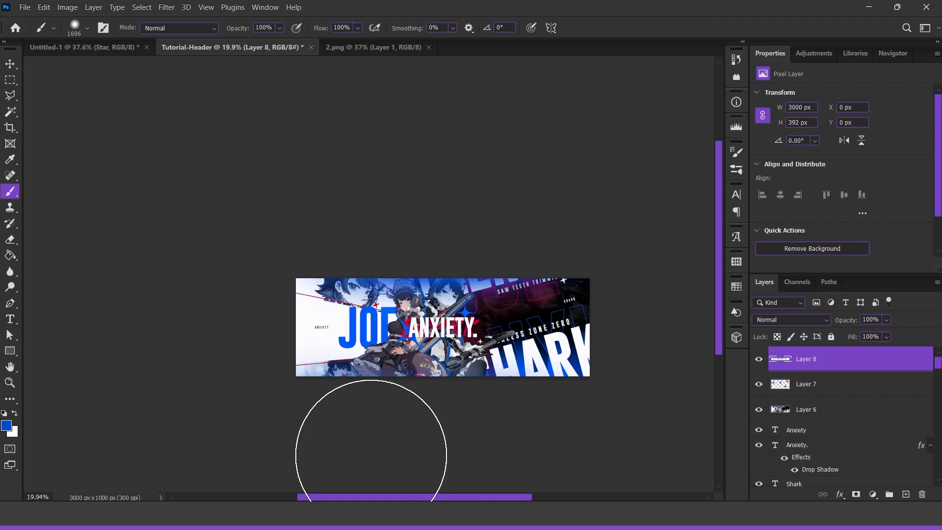